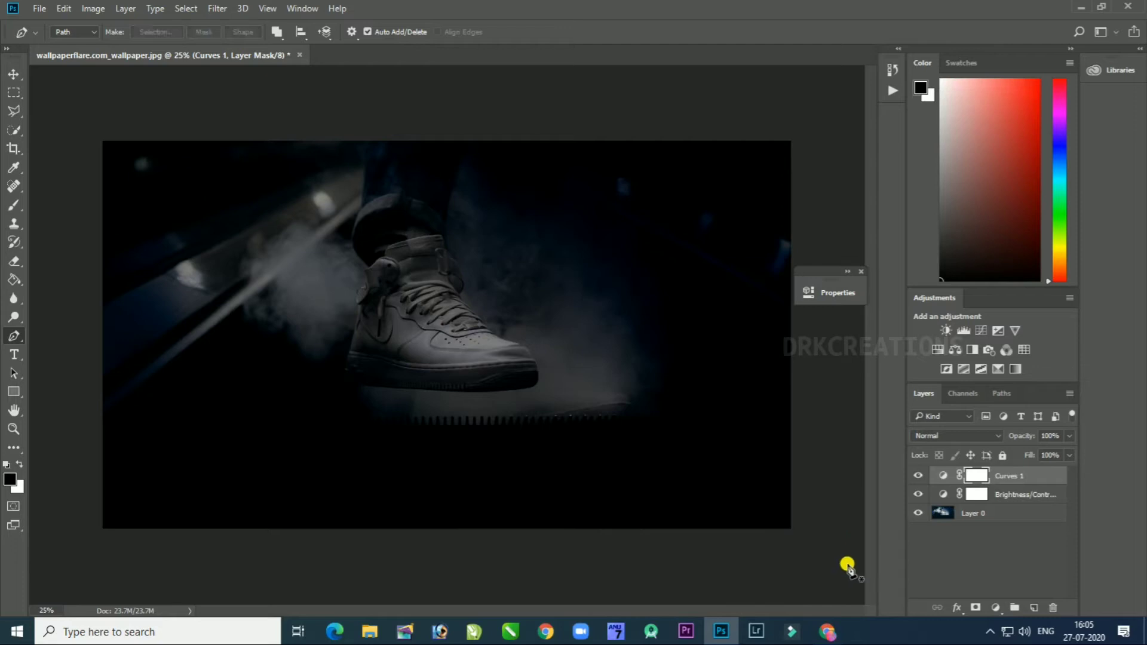
Step: Add a white Solid Color fill layer above Curves 1 and invert its layer mask to black
{"action": "left_click", "coordinate": [995, 610]}
{"action": "left_click", "coordinate": [1010, 302]}
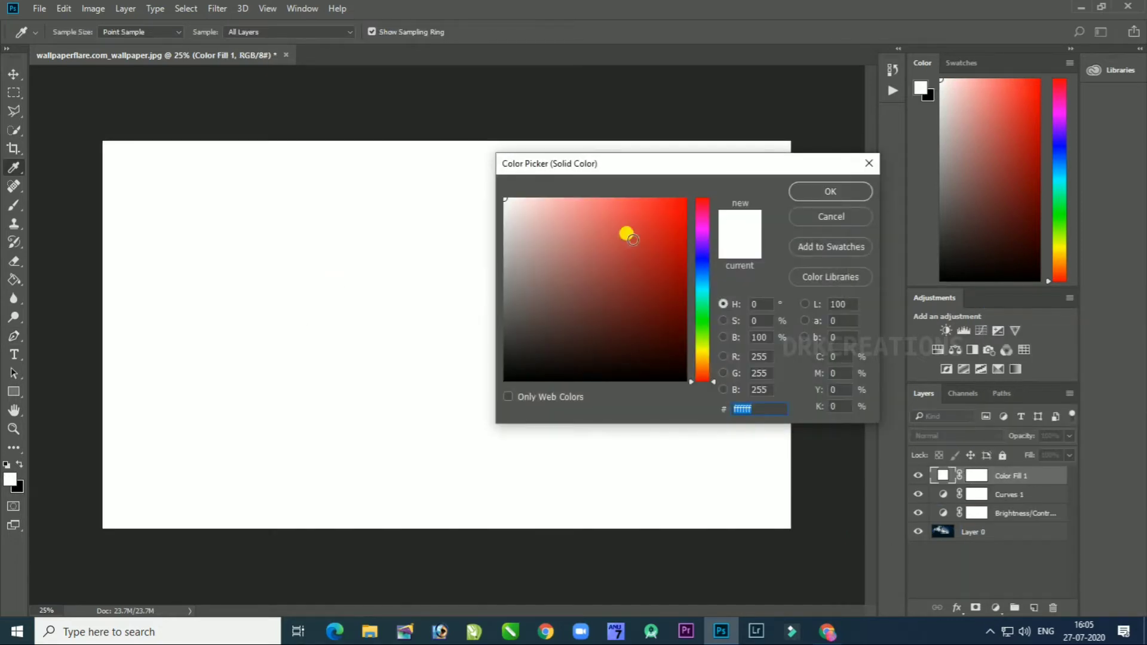
{"action": "left_click", "coordinate": [827, 190]}
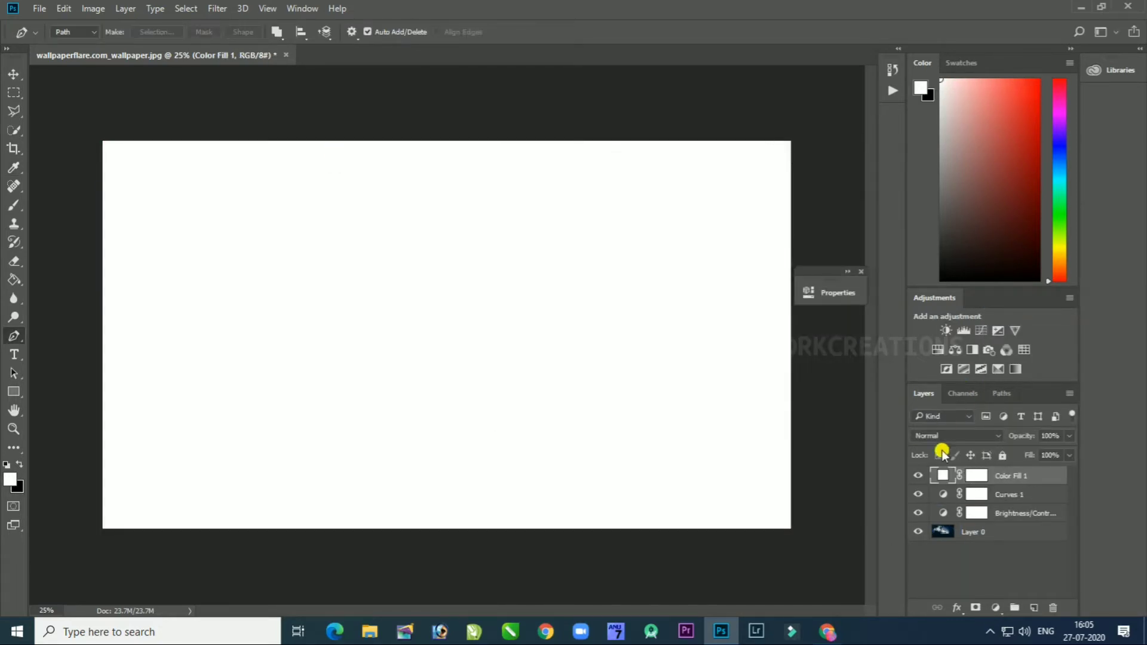
{"action": "left_click", "coordinate": [974, 477]}
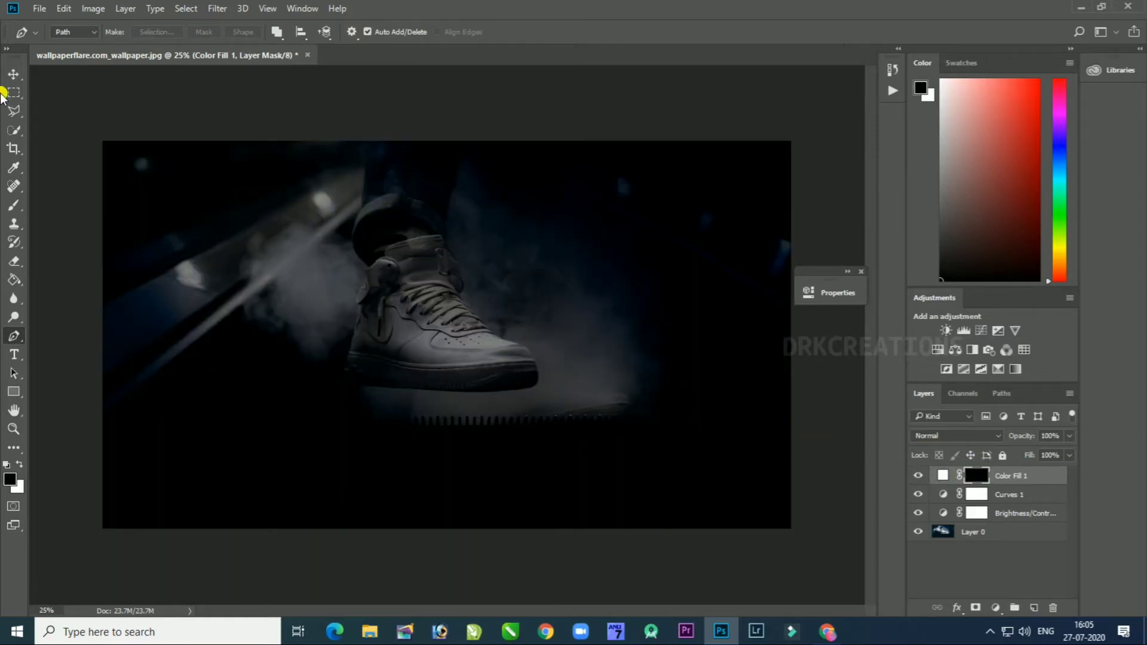
Step: Trace a closed Pen path around the uppermost shoelace strand, following its top and bottom edges
{"action": "left_click", "coordinate": [13, 74]}
{"action": "scroll", "coordinate": [417, 263], "scroll_direction": "up", "scroll_amount": 3}
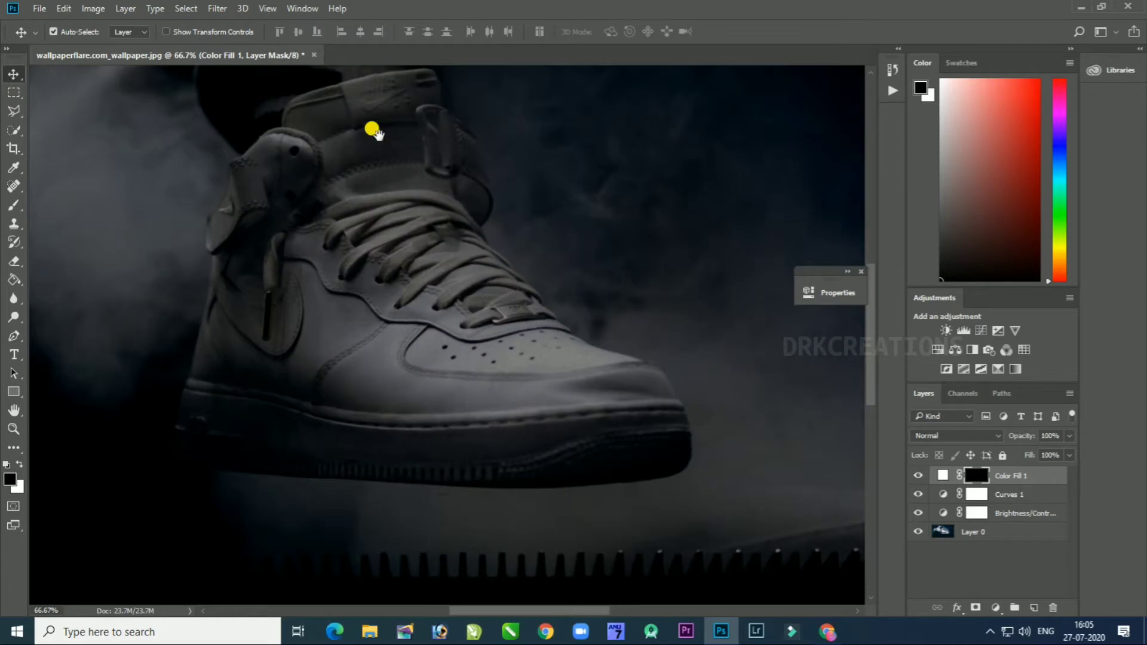
{"action": "left_click", "coordinate": [13, 335]}
{"action": "scroll", "coordinate": [295, 298], "scroll_direction": "up", "scroll_amount": 1}
{"action": "scroll", "coordinate": [259, 297], "scroll_direction": "up", "scroll_amount": 1}
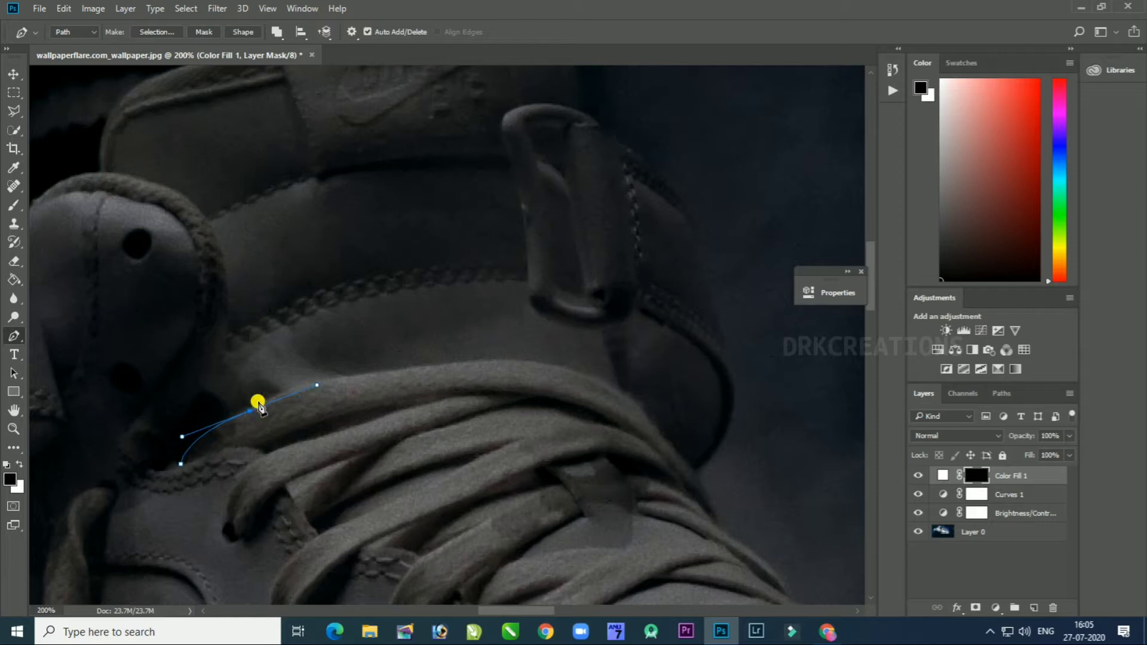
{"action": "key", "text": "super"}
{"action": "key", "text": "super"}
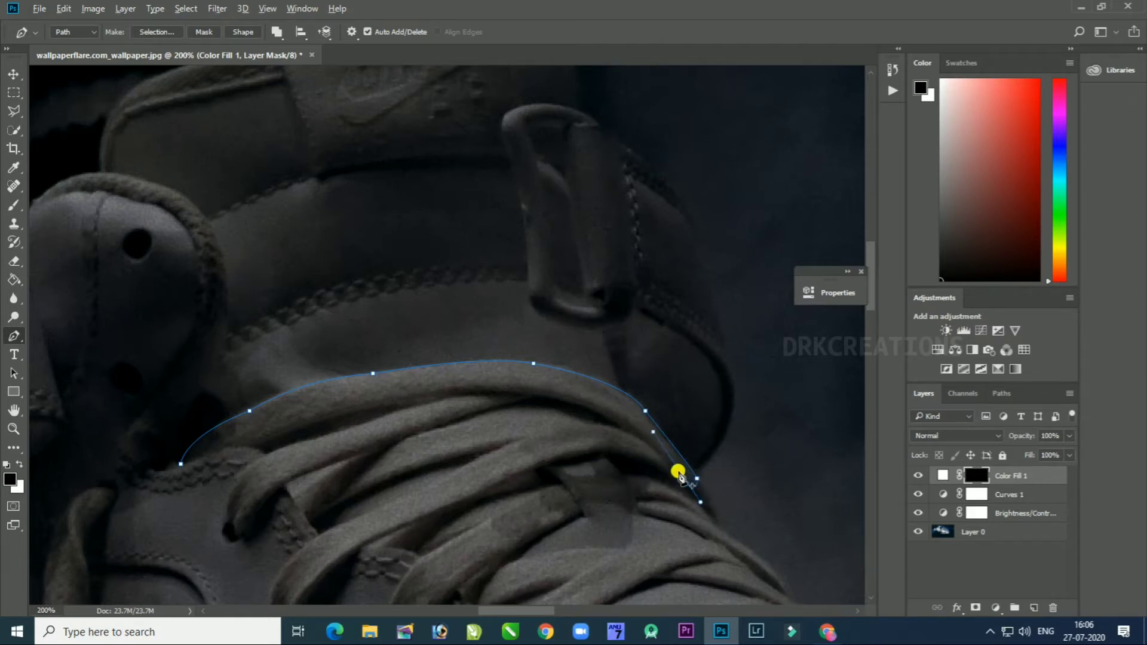
{"action": "left_click_drag", "start_coordinate": [495, 388], "coordinate": [290, 441]}
{"action": "left_click", "coordinate": [494, 388], "text": "alt"}
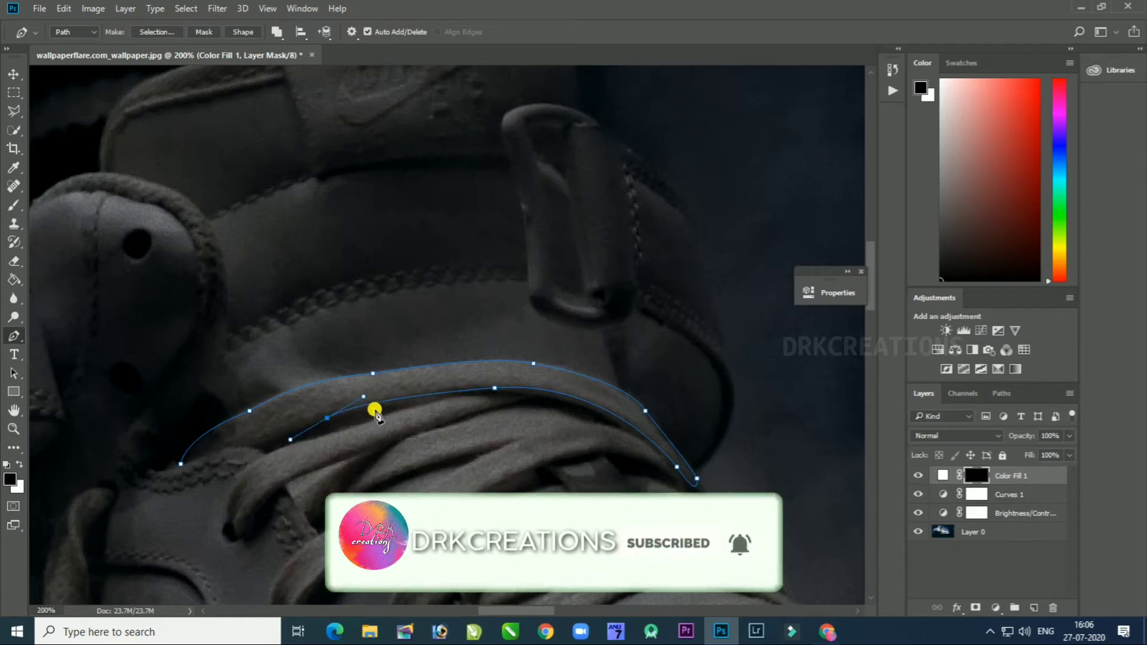
{"action": "left_click", "coordinate": [328, 418], "text": "alt"}
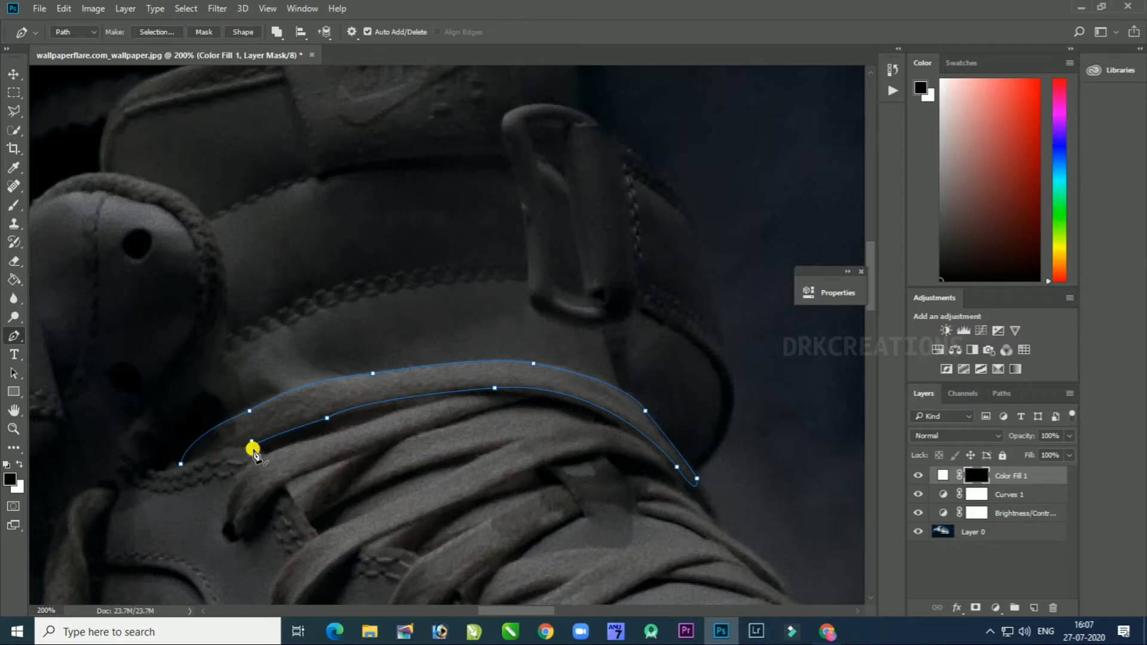
{"action": "key", "text": "ctrl+plus"}
{"action": "left_click_drag", "start_coordinate": [192, 396], "coordinate": [605, 256]}
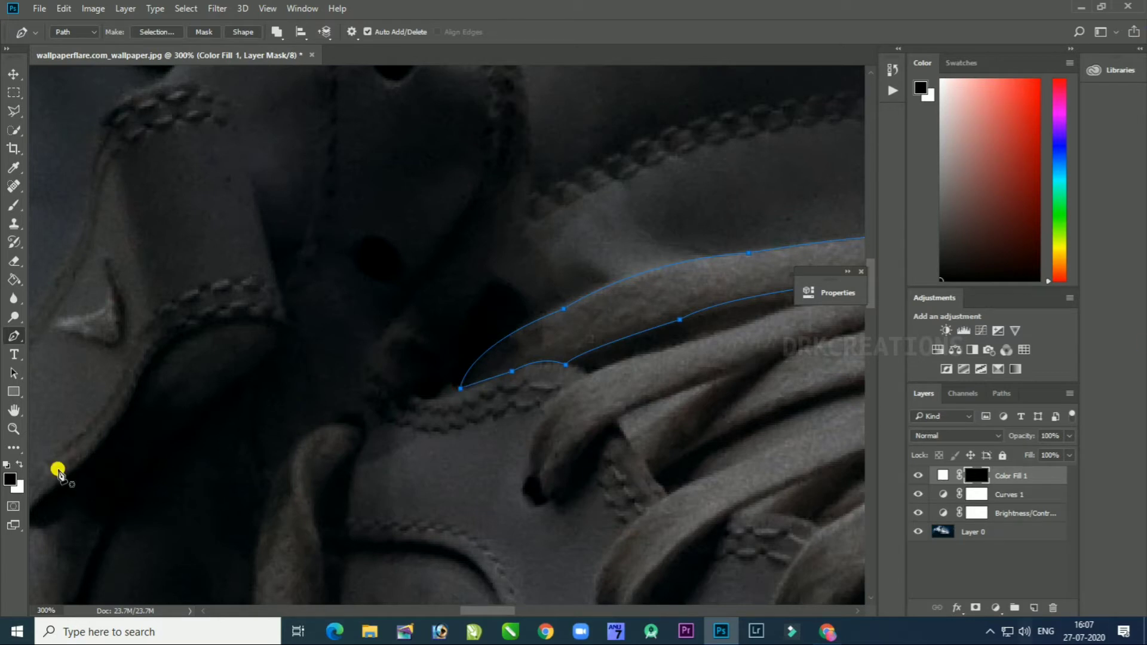
Step: Turn the uppermost lace's path into a selection and fill it with white on the Color Fill 1 mask
{"action": "left_click_drag", "start_coordinate": [634, 377], "coordinate": [229, 548]}
{"action": "right_click", "coordinate": [509, 426]}
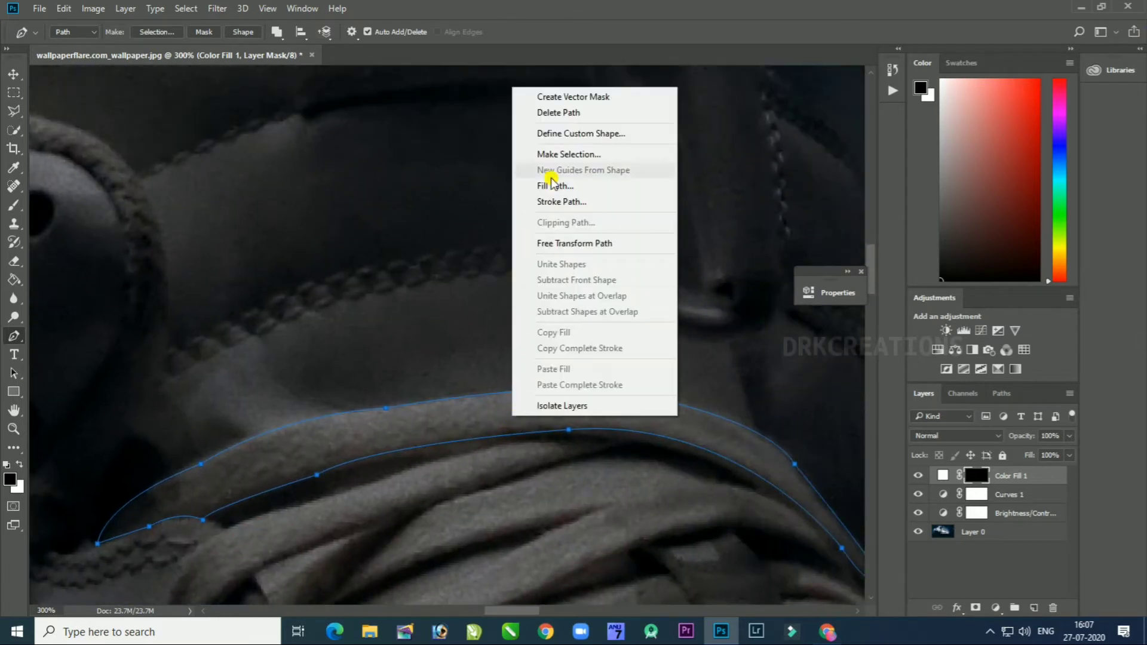
{"action": "left_click", "coordinate": [556, 158]}
{"action": "left_click", "coordinate": [655, 179]}
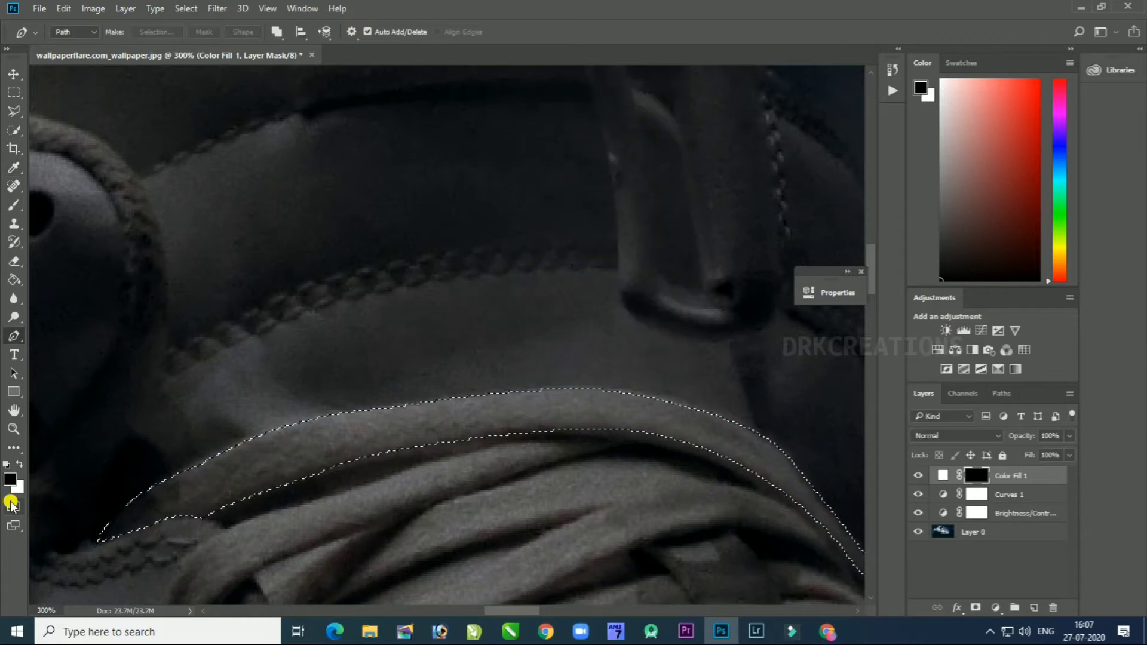
{"action": "key", "text": "ctrl+BackSpace"}
Step: Trace the lower edge of the second lace with the Pen tool, from its eyelet to its far tip
{"action": "left_click_drag", "start_coordinate": [397, 469], "coordinate": [371, 384]}
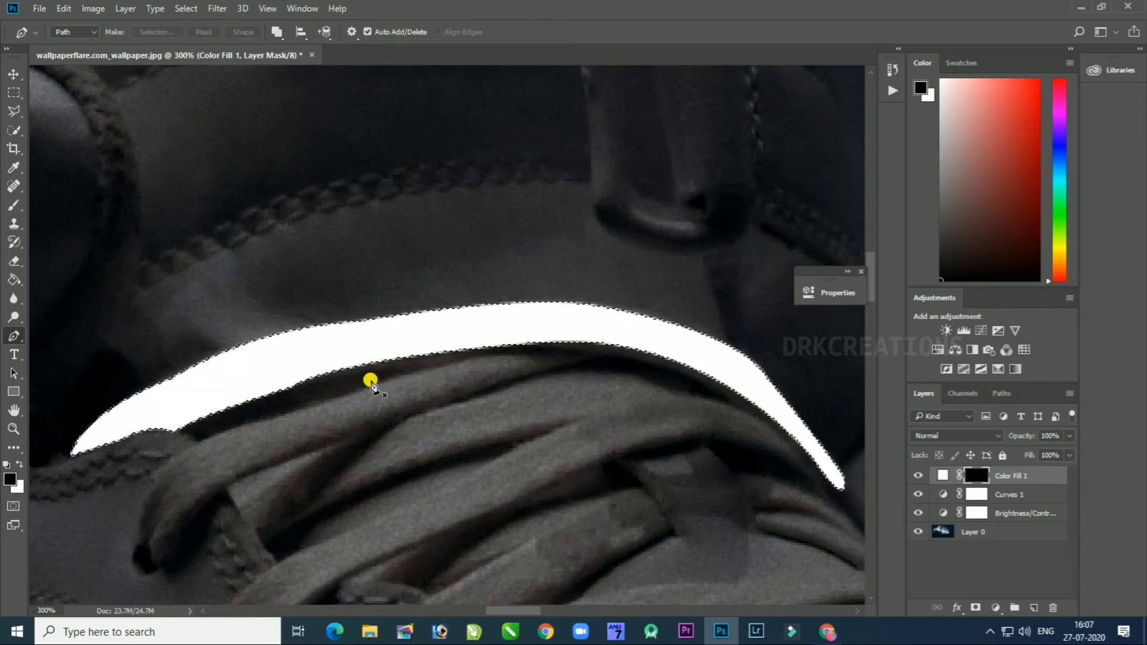
{"action": "left_click_drag", "start_coordinate": [294, 392], "coordinate": [328, 210]}
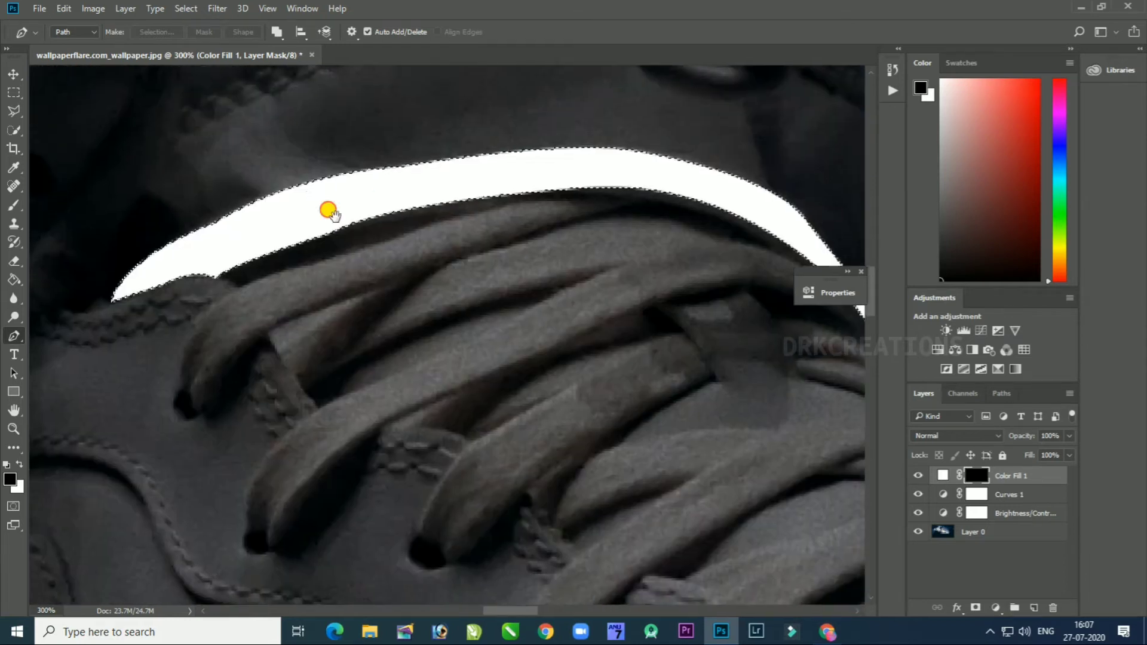
{"action": "left_click_drag", "start_coordinate": [181, 391], "coordinate": [213, 378]}
{"action": "key", "text": "ctrl+alt+z"}
{"action": "key", "text": "ctrl+alt+z"}
{"action": "left_click_drag", "start_coordinate": [263, 331], "coordinate": [282, 328]}
{"action": "left_click", "coordinate": [271, 330], "text": "alt"}
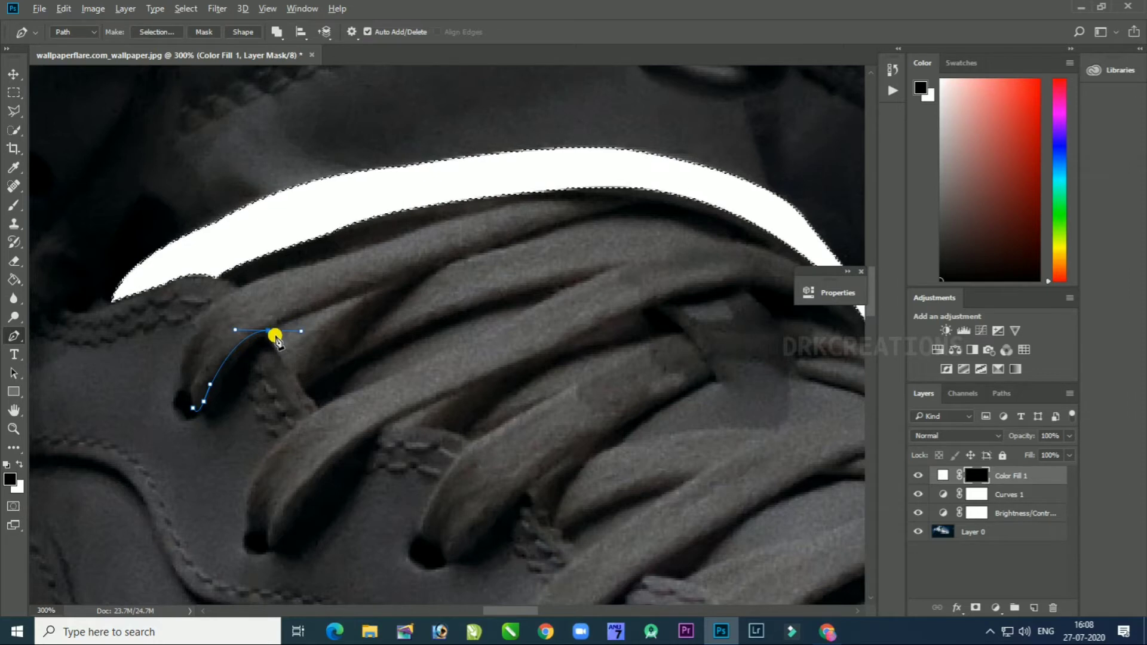
{"action": "left_click_drag", "start_coordinate": [471, 258], "coordinate": [501, 268]}
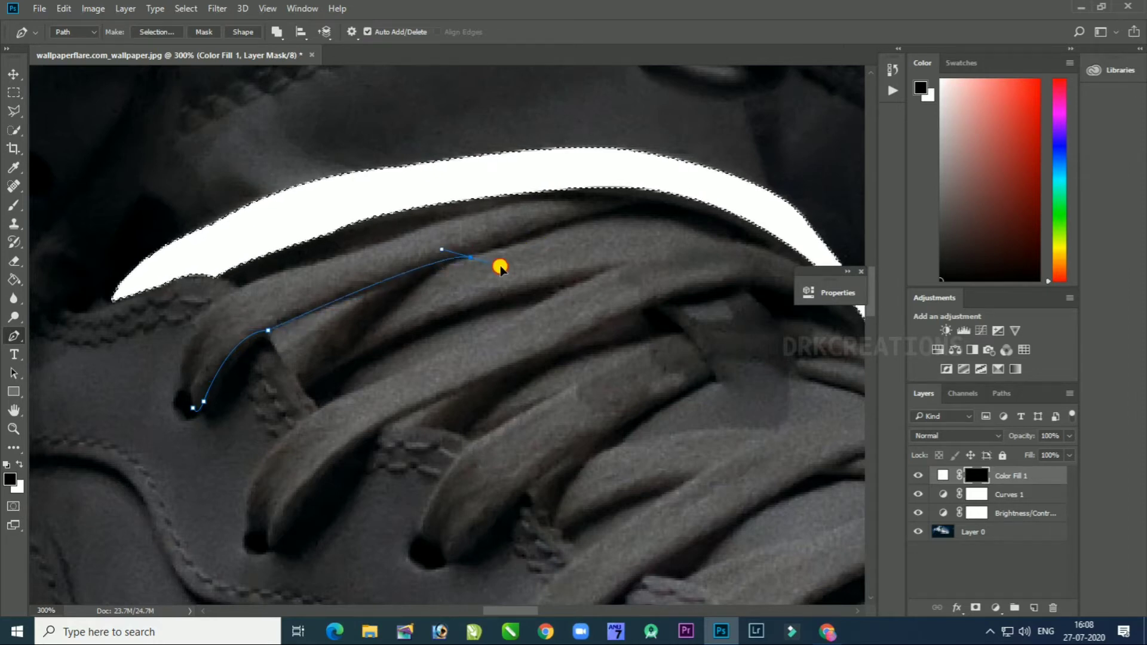
{"action": "left_click_drag", "start_coordinate": [574, 215], "coordinate": [496, 374]}
{"action": "left_click", "coordinate": [404, 410], "text": "alt"}
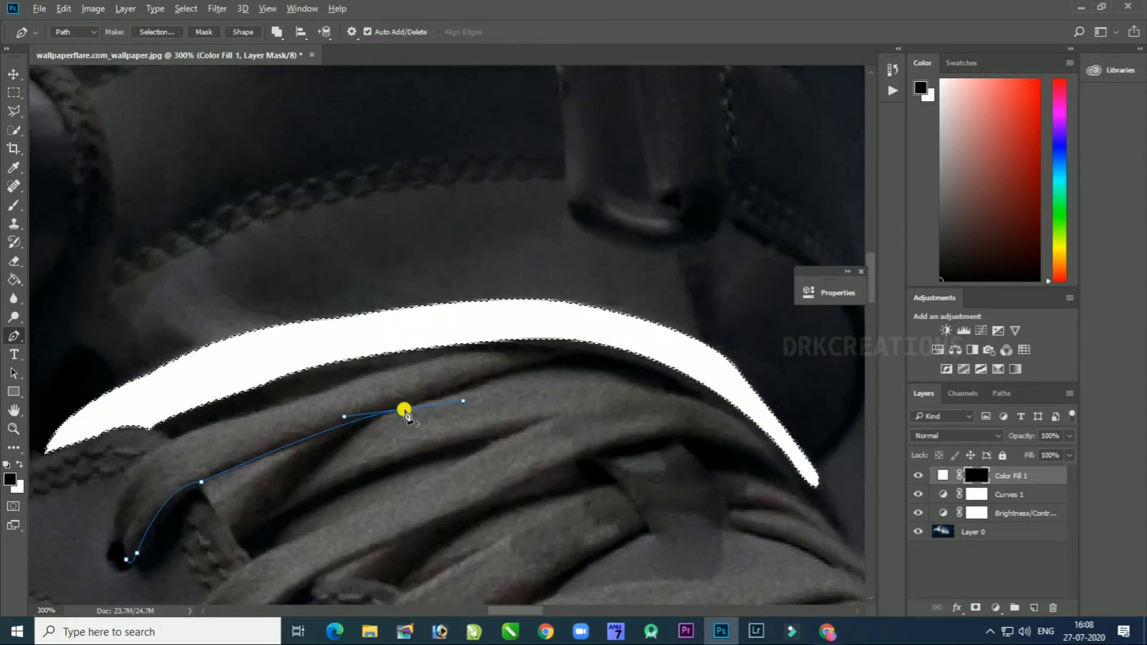
{"action": "left_click_drag", "start_coordinate": [550, 363], "coordinate": [591, 371]}
{"action": "left_click", "coordinate": [550, 362], "text": "alt"}
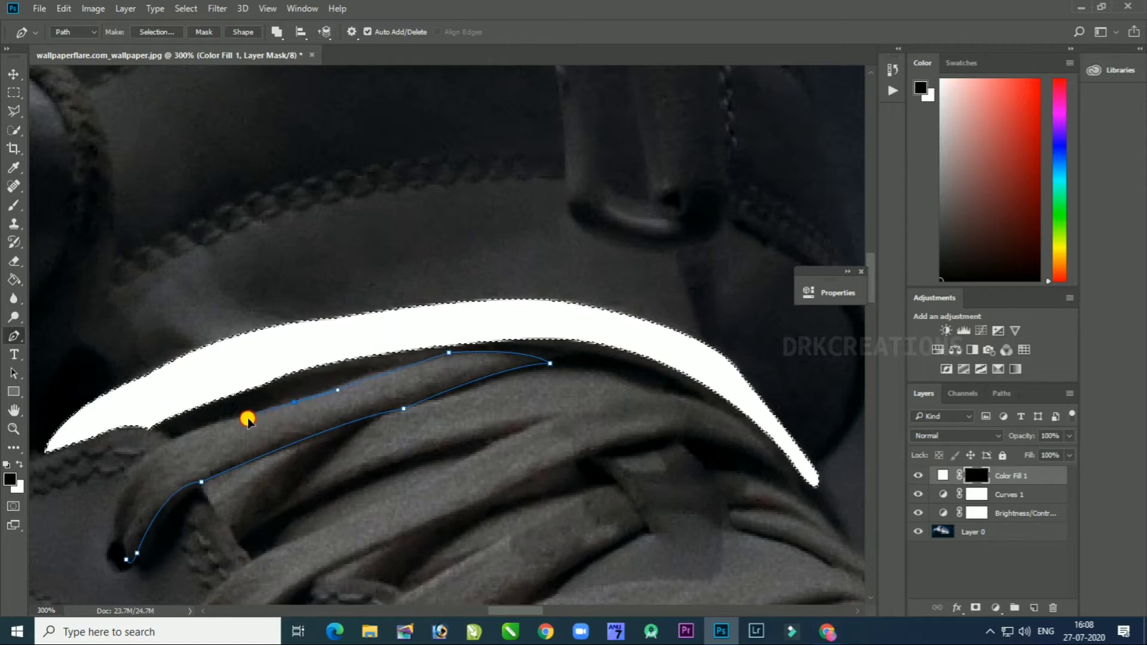
Step: Continue the path along the second lace's upper edge back to the eyelet and close it
{"action": "left_click", "coordinate": [296, 402]}
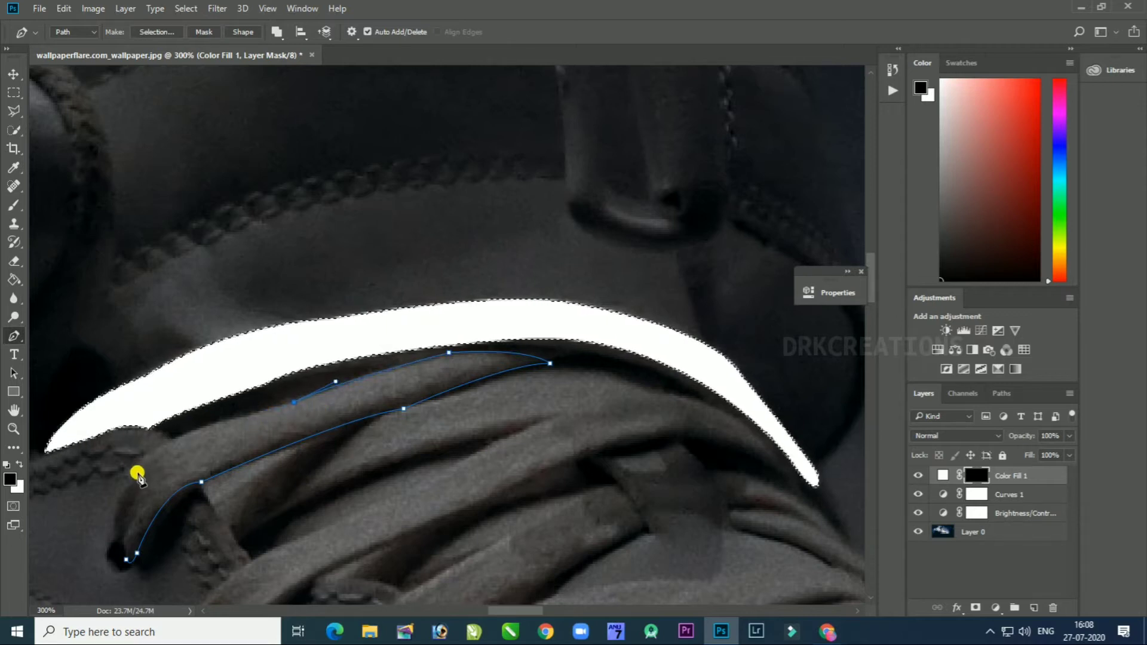
{"action": "left_click_drag", "start_coordinate": [106, 518], "coordinate": [109, 519]}
{"action": "key", "text": "ctrl+z"}
{"action": "mouse_move", "coordinate": [225, 426]}
{"action": "left_mouse_down"}
{"action": "mouse_move", "coordinate": [208, 429]}
{"action": "mouse_move", "coordinate": [218, 420]}
{"action": "left_mouse_up"}
{"action": "key", "text": "ctrl+z"}
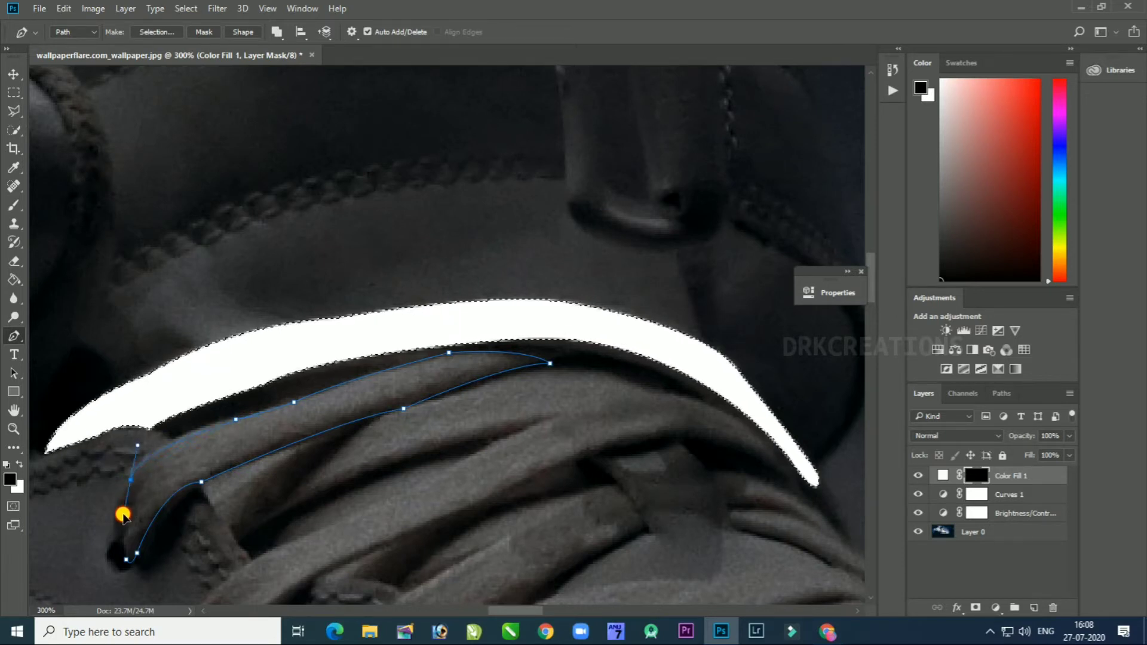
{"action": "left_click_drag", "start_coordinate": [114, 535], "coordinate": [124, 555]}
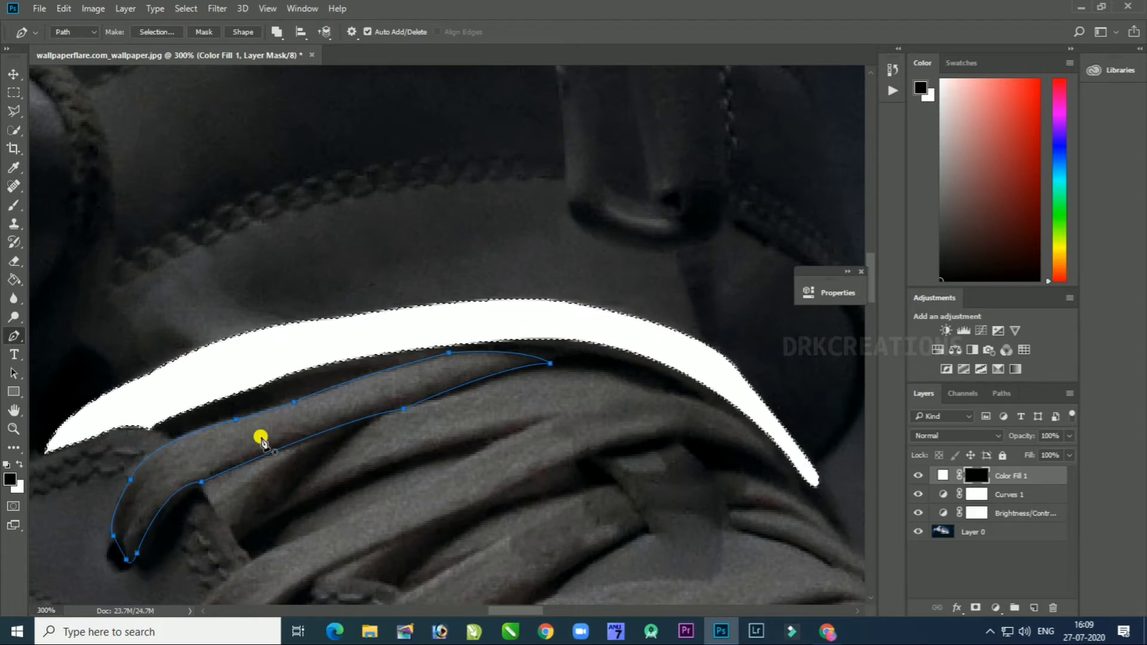
Step: Convert the second lace's path to a selection and fill it with white on the Color Fill 1 mask
{"action": "right_click", "coordinate": [390, 438]}
{"action": "left_click", "coordinate": [505, 178]}
{"action": "key", "text": "Return"}
{"action": "left_click", "coordinate": [20, 465]}
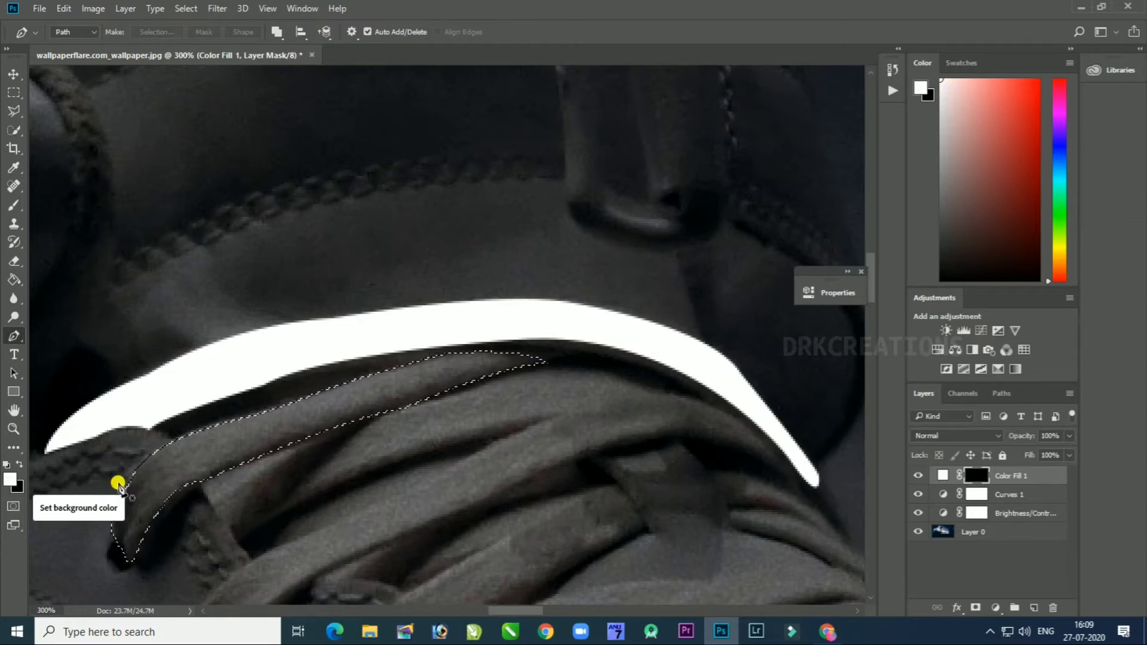
{"action": "left_click", "coordinate": [19, 465]}
{"action": "key", "text": "ctrl+BackSpace"}
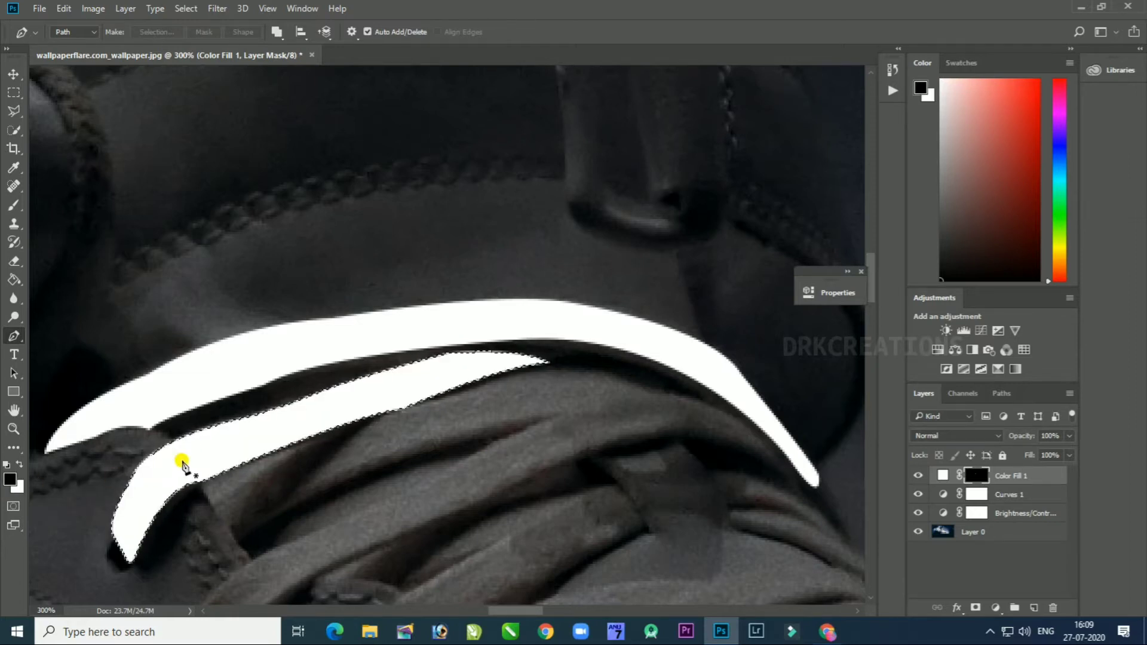
Step: Trace the lower edge of the long lace from the next eyelet down to its end beside the top lace
{"action": "scroll", "coordinate": [143, 368], "scroll_direction": "down", "scroll_amount": 5}
{"action": "left_click_drag", "start_coordinate": [181, 553], "coordinate": [195, 550]}
{"action": "left_click_drag", "start_coordinate": [300, 430], "coordinate": [397, 393]}
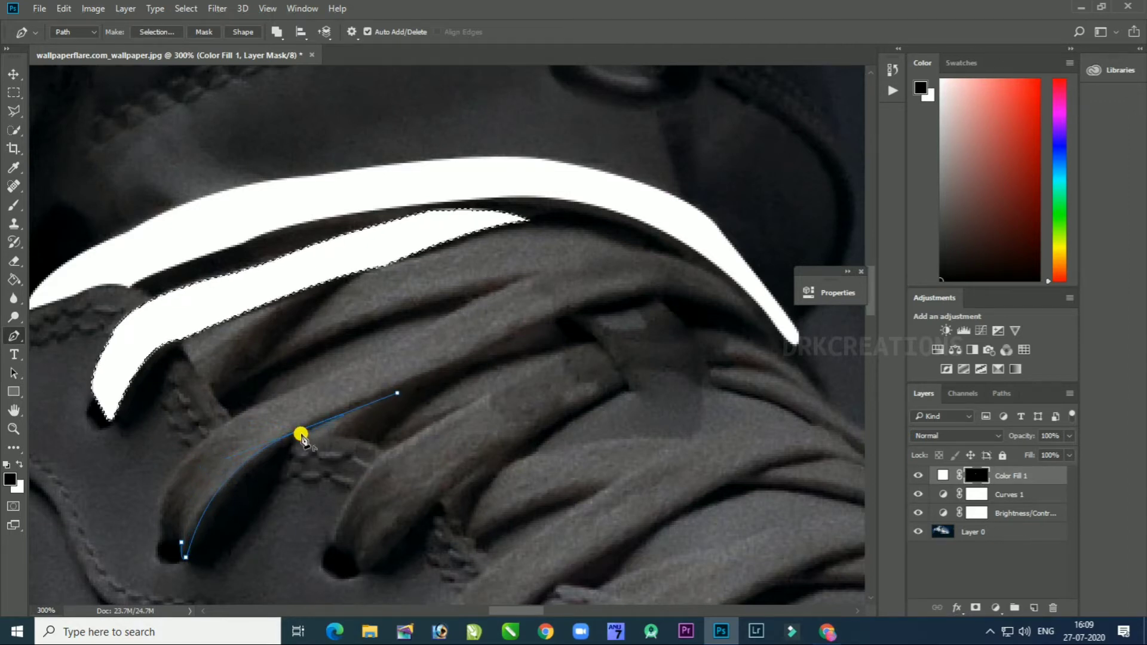
{"action": "left_click", "coordinate": [300, 431], "text": "alt"}
{"action": "left_click_drag", "start_coordinate": [504, 340], "coordinate": [517, 327]}
{"action": "key", "text": "ctrl+z"}
{"action": "left_click_drag", "start_coordinate": [423, 372], "coordinate": [385, 480]}
{"action": "left_click", "coordinate": [431, 372], "text": "alt"}
{"action": "left_click", "coordinate": [537, 420]}
{"action": "left_click_drag", "start_coordinate": [538, 423], "coordinate": [550, 433]}
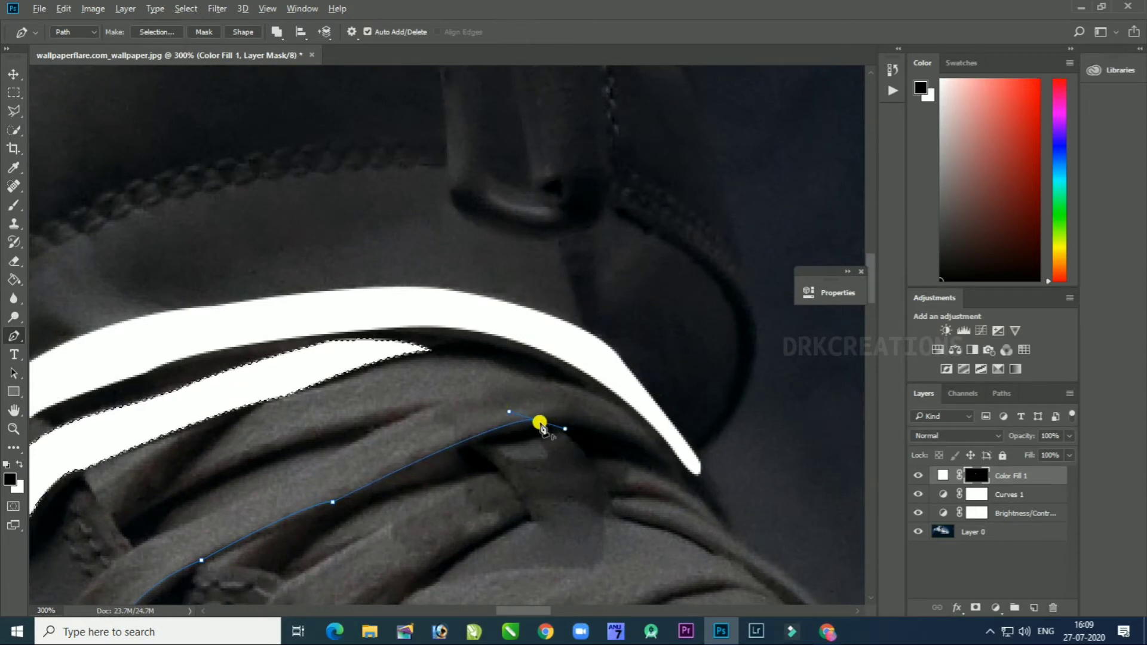
{"action": "left_click_drag", "start_coordinate": [664, 455], "coordinate": [681, 487]}
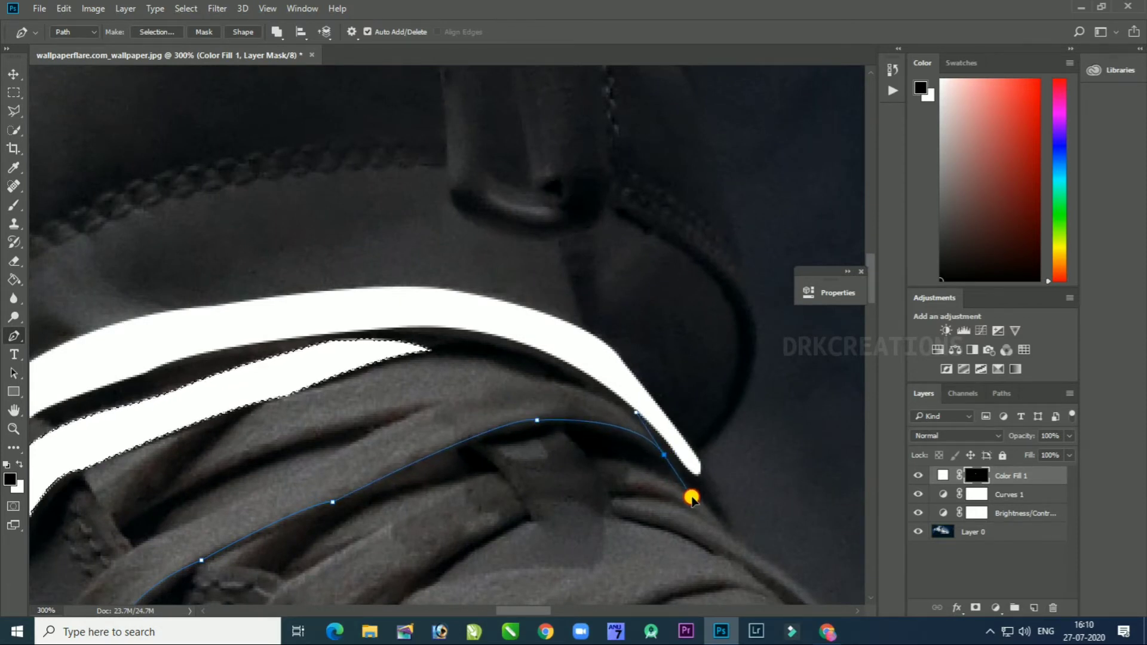
{"action": "left_click", "coordinate": [664, 455], "text": "alt"}
Step: Trace the long lace's upper edge back to its eyelet and close the Pen path
{"action": "left_click_drag", "start_coordinate": [544, 383], "coordinate": [450, 374]}
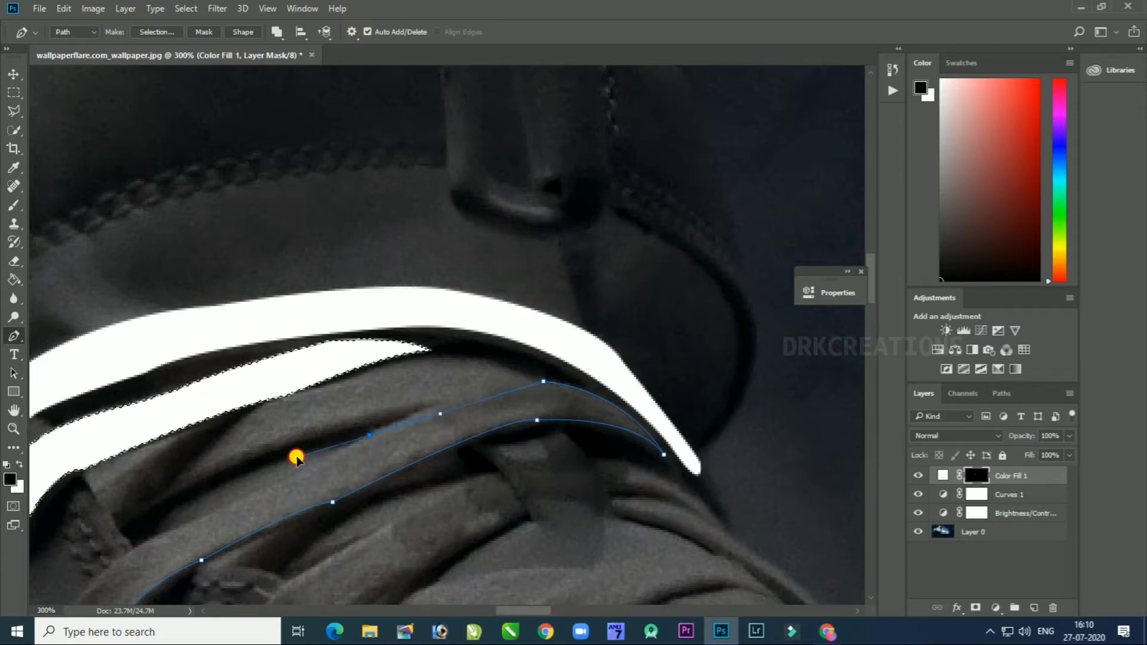
{"action": "left_click", "coordinate": [369, 436]}
{"action": "left_click_drag", "start_coordinate": [169, 534], "coordinate": [157, 523]}
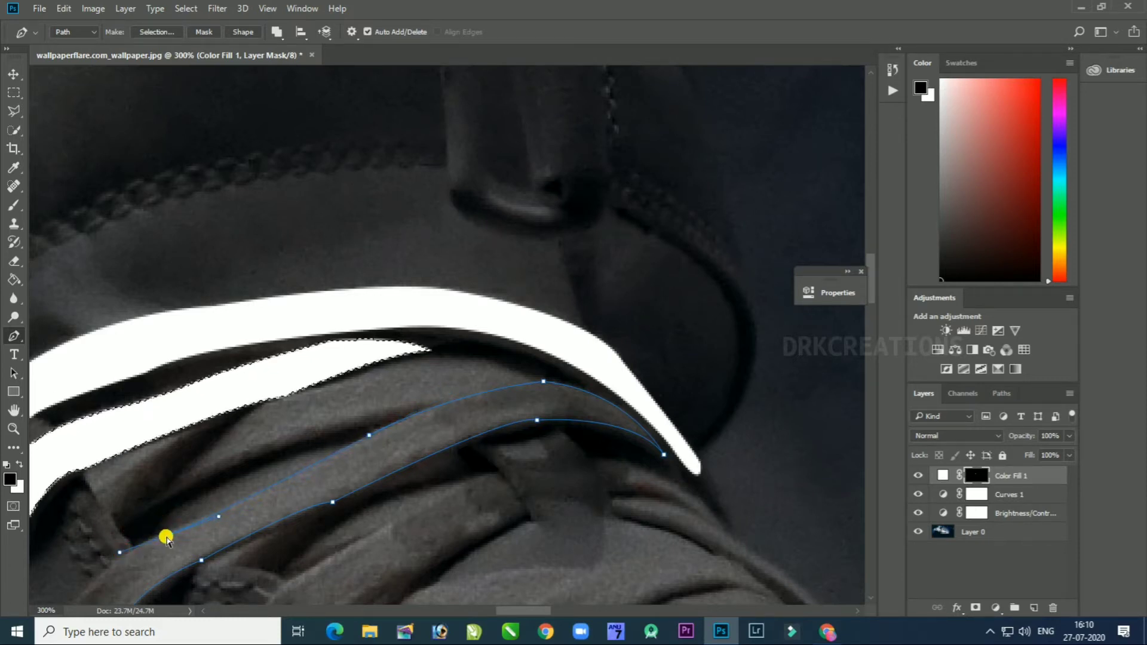
{"action": "left_click_drag", "start_coordinate": [160, 525], "coordinate": [305, 487]}
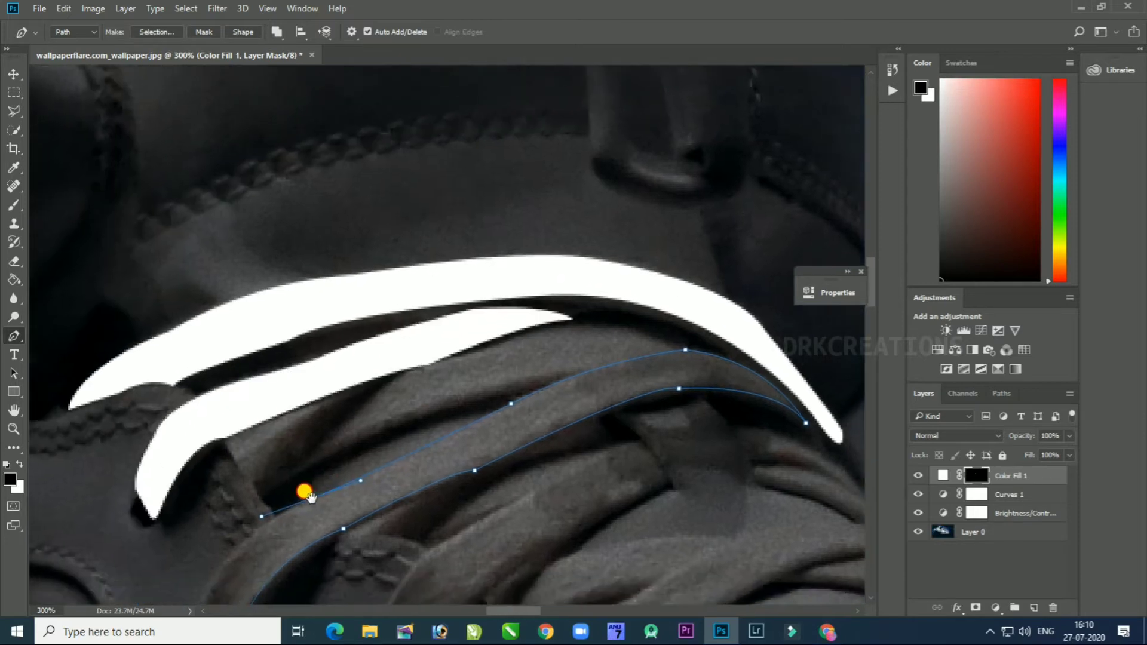
{"action": "left_click_drag", "start_coordinate": [249, 545], "coordinate": [284, 485]}
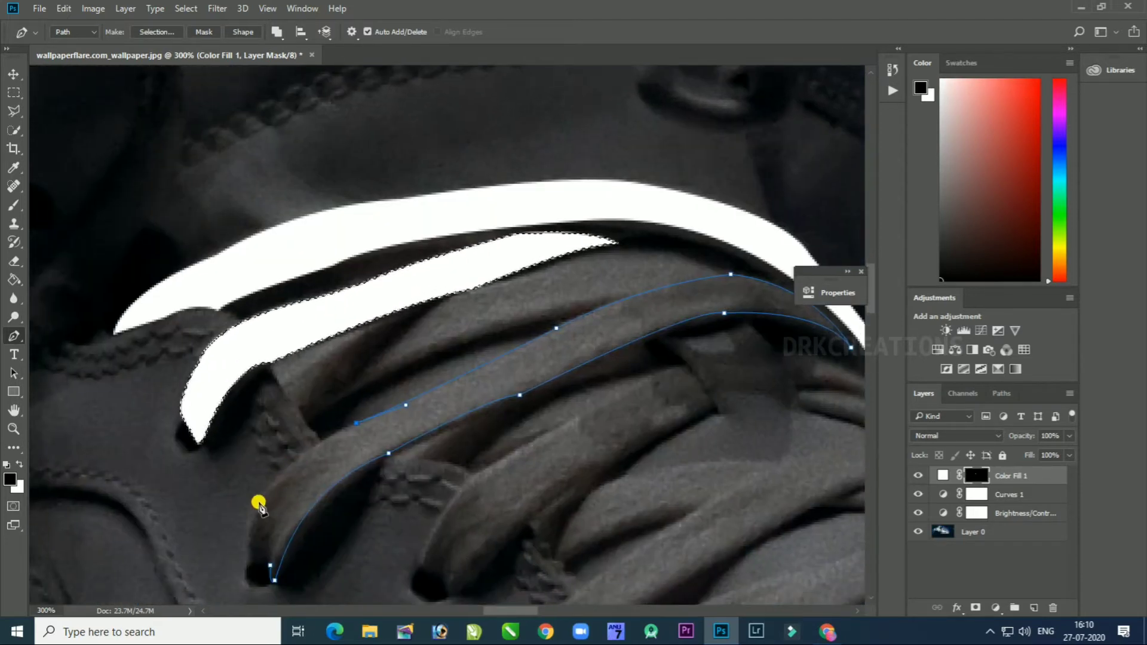
{"action": "left_click_drag", "start_coordinate": [259, 531], "coordinate": [273, 567]}
{"action": "left_click", "coordinate": [261, 504], "text": "alt"}
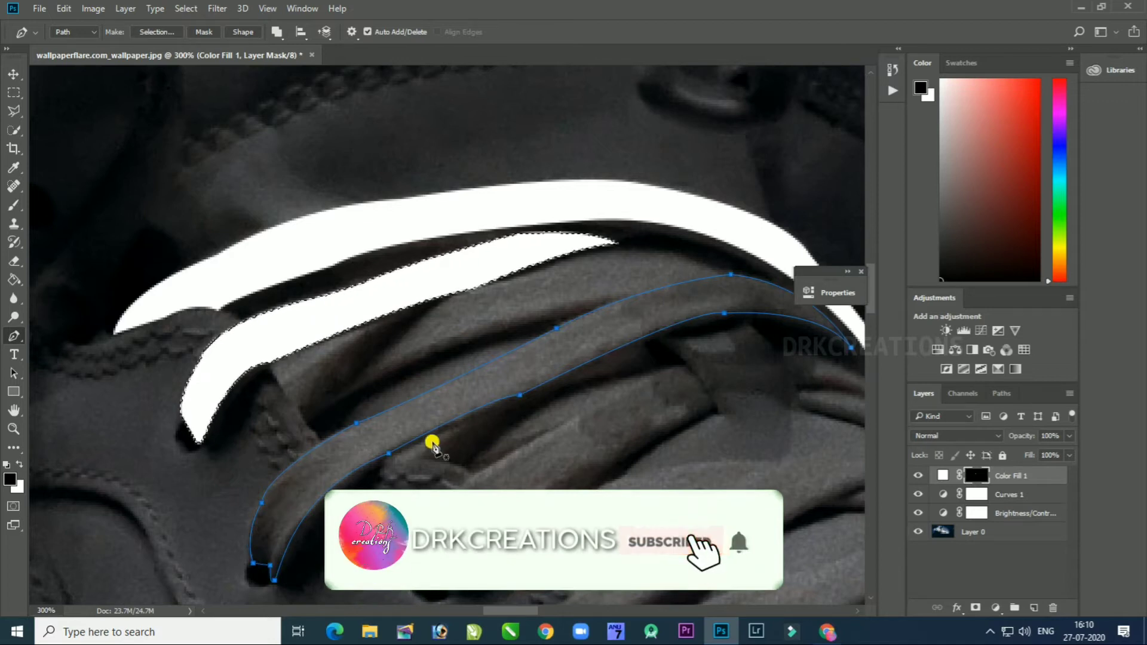
Step: Make a new selection from the long lace's path with 0 pixels feather and fill it white on the mask
{"action": "right_click", "coordinate": [481, 382]}
{"action": "left_click", "coordinate": [574, 148]}
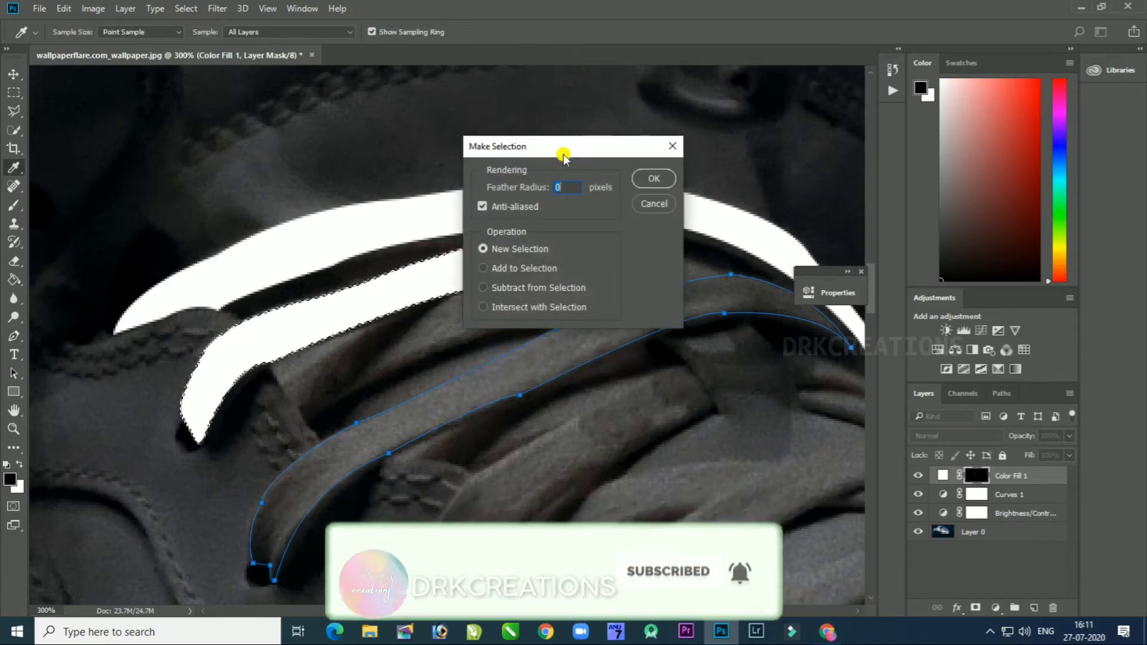
{"action": "left_click", "coordinate": [654, 179]}
{"action": "key", "text": "ctrl+BackSpace"}
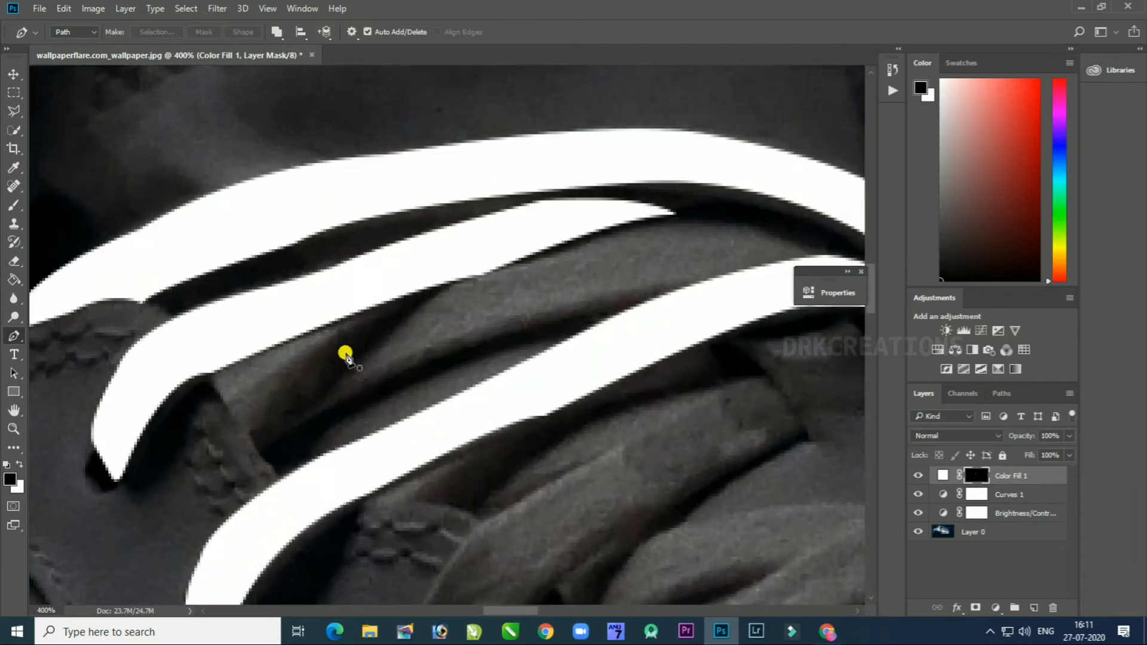
Step: Trace the lower edge of the dark strand between the filled laces with the Pen, continuing along the long lace to its crest
{"action": "key", "text": "ctrl+plus"}
{"action": "left_click", "coordinate": [260, 448]}
{"action": "left_click_drag", "start_coordinate": [588, 312], "coordinate": [767, 291]}
{"action": "left_click", "coordinate": [588, 313], "text": "alt"}
{"action": "left_click_drag", "start_coordinate": [667, 290], "coordinate": [410, 334]}
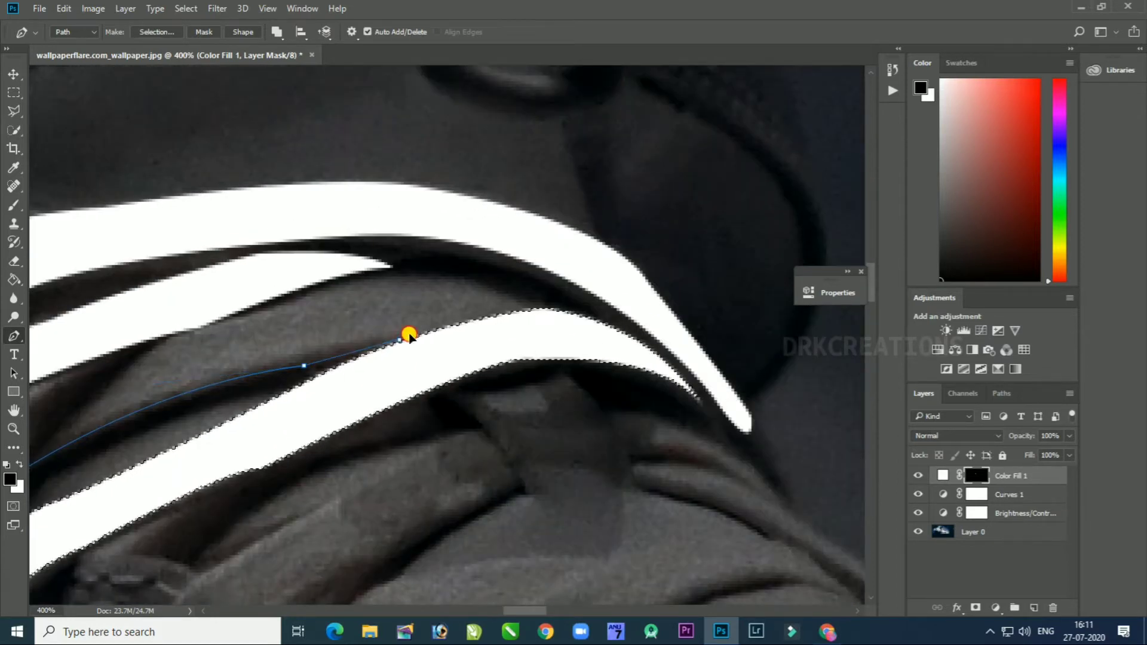
{"action": "left_click_drag", "start_coordinate": [522, 309], "coordinate": [524, 310]}
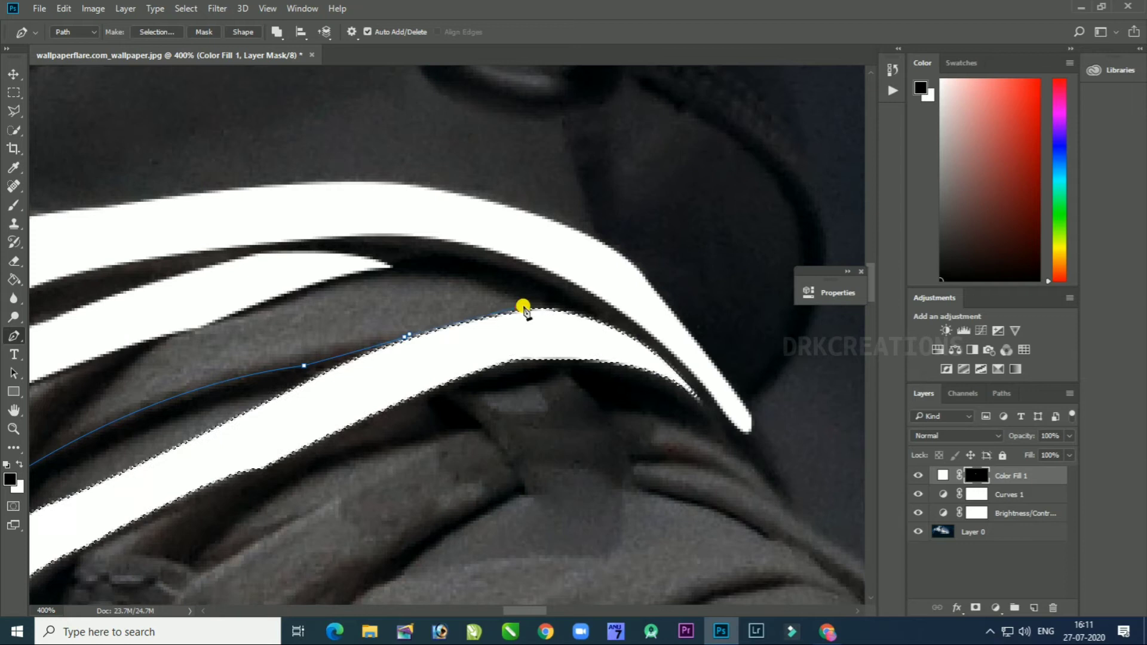
Step: Curve the path back from the long lace's crest onto the start of the strand's upper edge
{"action": "left_click_drag", "start_coordinate": [364, 289], "coordinate": [226, 310]}
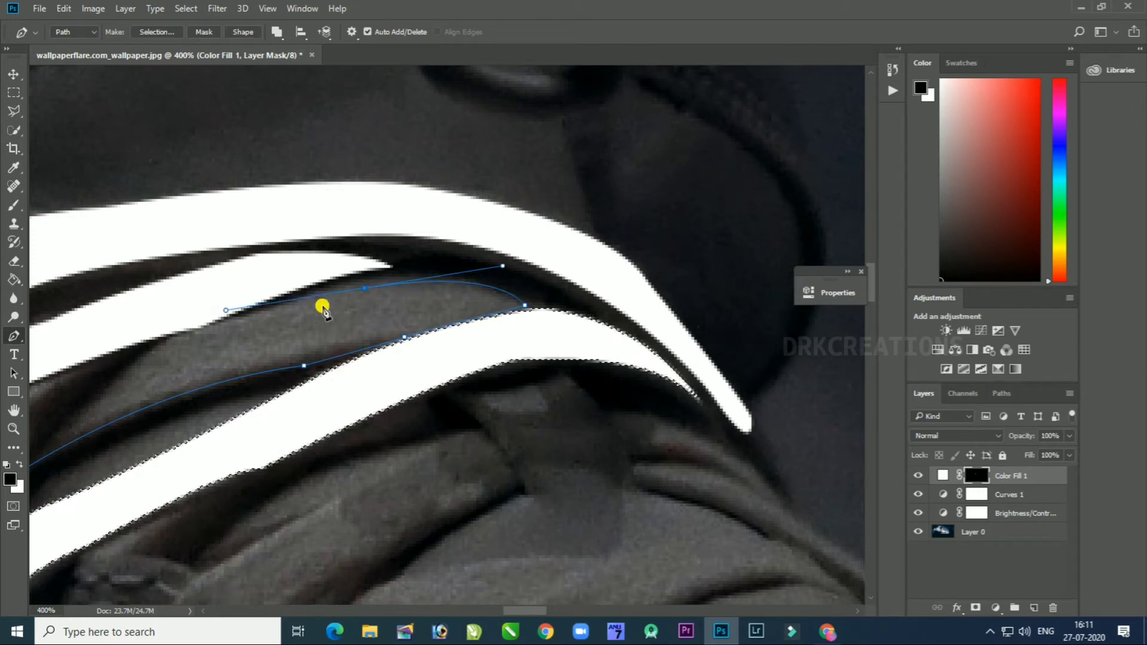
{"action": "left_click", "coordinate": [364, 289], "text": "alt"}
{"action": "left_click_drag", "start_coordinate": [258, 294], "coordinate": [479, 278]}
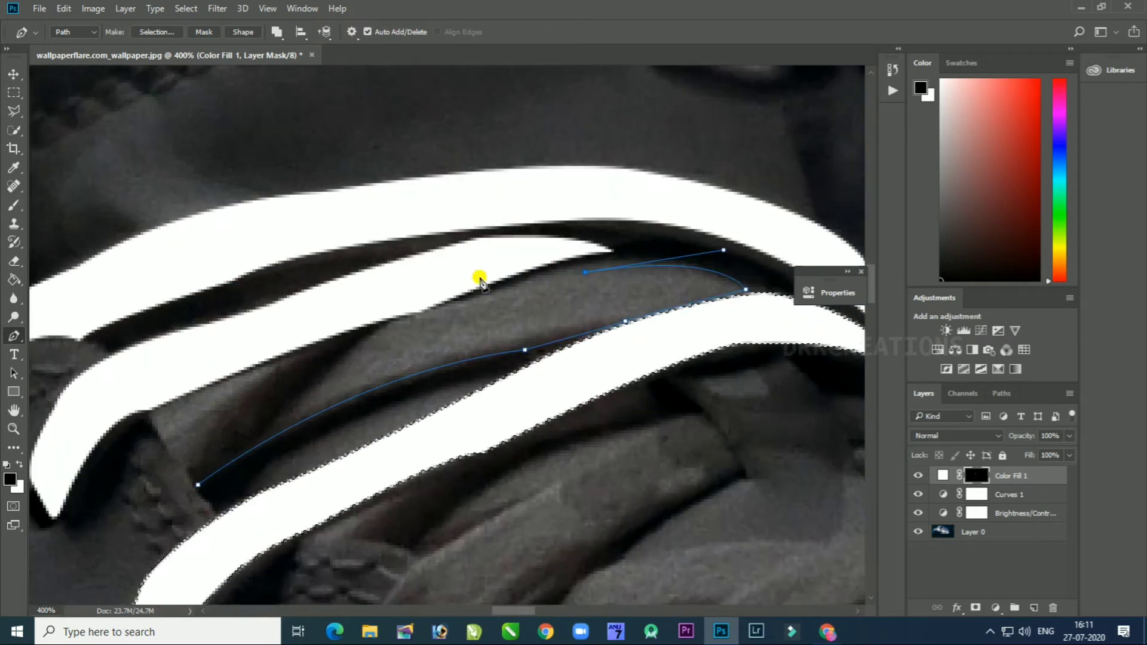
{"action": "key", "text": "ctrl+z"}
{"action": "left_click_drag", "start_coordinate": [290, 371], "coordinate": [276, 375]}
{"action": "left_click", "coordinate": [289, 371], "text": "alt"}
{"action": "left_click_drag", "start_coordinate": [172, 436], "coordinate": [158, 452]}
{"action": "key", "text": "ctrl+z"}
{"action": "key", "text": "ctrl+z"}
{"action": "key", "text": "ctrl+alt+z"}
{"action": "key", "text": "ctrl+alt+z"}
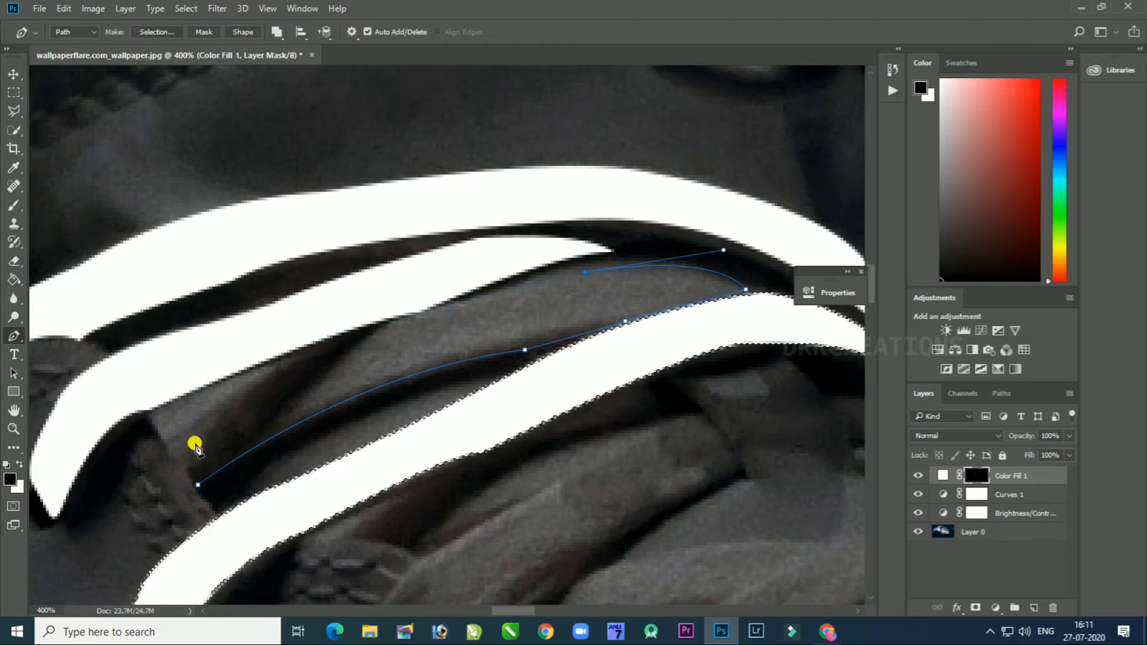
Step: Trace the rest of the strand's upper edge down to its stitched end and close the path
{"action": "left_click_drag", "start_coordinate": [169, 447], "coordinate": [156, 546]}
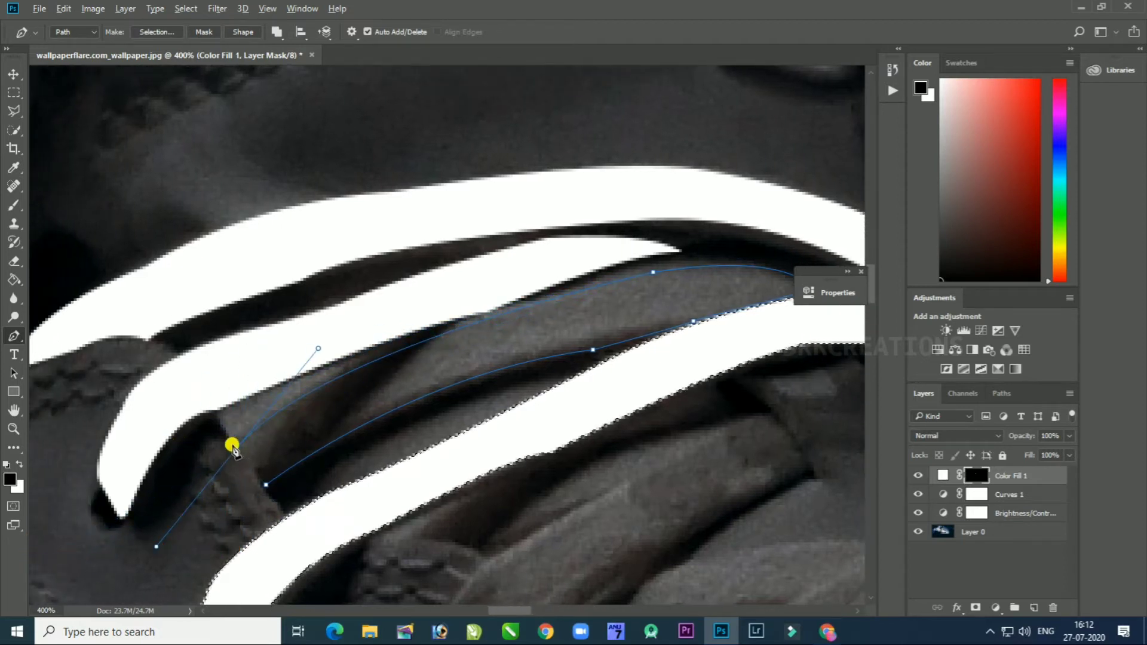
{"action": "left_click", "coordinate": [236, 449]}
{"action": "left_click", "coordinate": [267, 485]}
Step: Convert the middle strand's path to a selection and fill it with white on the Color Fill 1 mask
{"action": "right_click", "coordinate": [334, 411]}
{"action": "left_click", "coordinate": [463, 150]}
{"action": "key", "text": "Return"}
{"action": "key", "text": "ctrl+Delete"}
Step: Trace the lower edge of the next lace down the shoe from its eyelet to the tongue loop
{"action": "left_click_drag", "start_coordinate": [576, 343], "coordinate": [289, 164]}
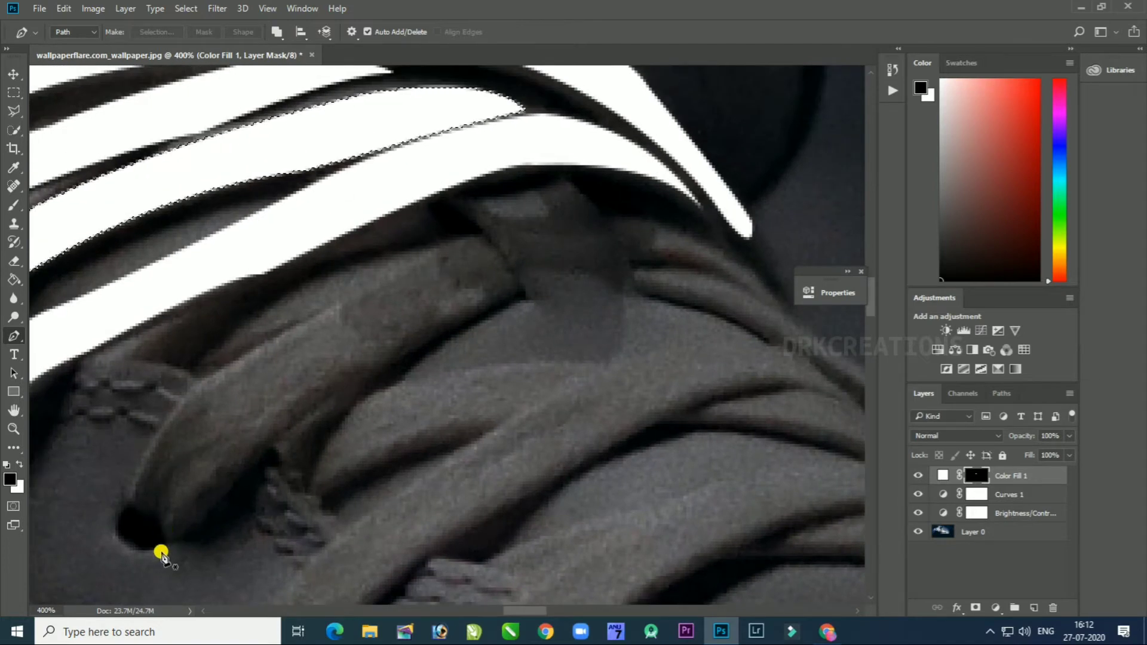
{"action": "left_click", "coordinate": [173, 536]}
{"action": "left_click", "coordinate": [523, 295]}
{"action": "left_click_drag", "start_coordinate": [523, 294], "coordinate": [715, 261]}
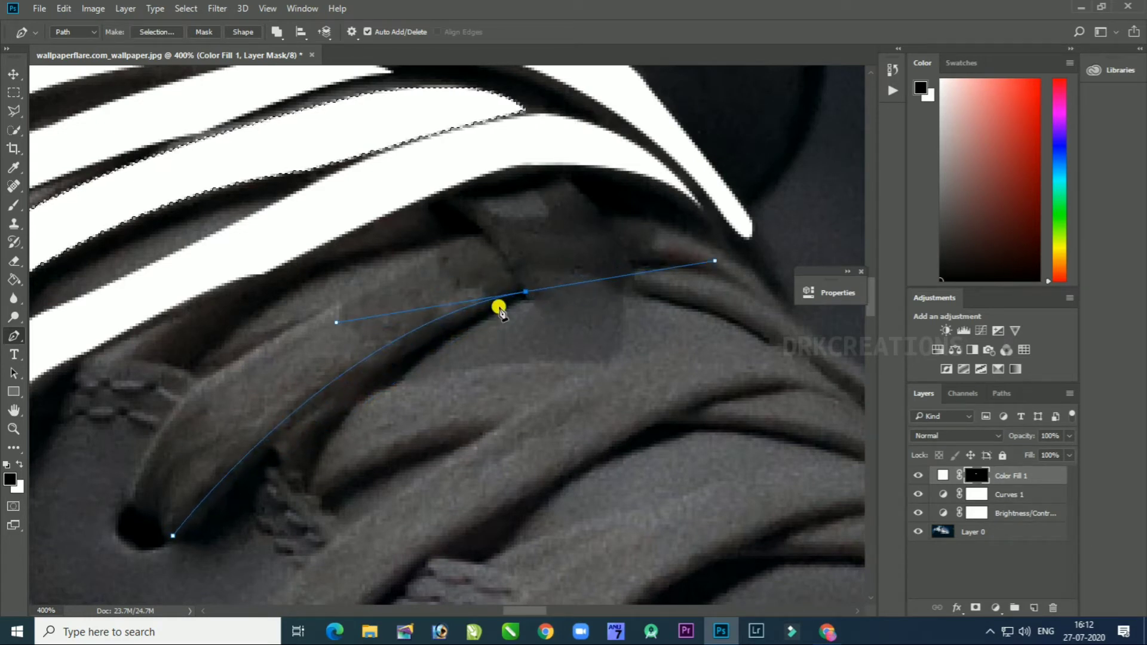
{"action": "left_click", "coordinate": [525, 292], "text": "alt"}
Step: Trace that lace's end at the tongue loop and its upper edge back to the eyelet, closing the path
{"action": "left_click_drag", "start_coordinate": [508, 284], "coordinate": [253, 504]}
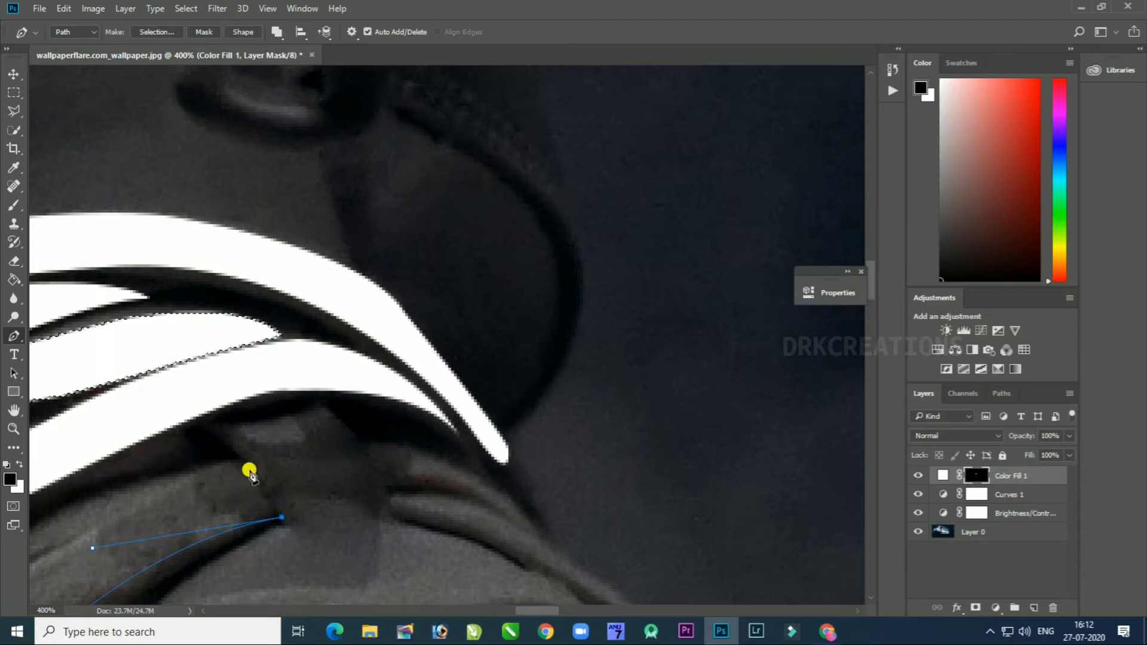
{"action": "left_click_drag", "start_coordinate": [200, 470], "coordinate": [632, 323]}
{"action": "left_click_drag", "start_coordinate": [398, 453], "coordinate": [430, 266]}
{"action": "left_click", "coordinate": [399, 455], "text": "alt"}
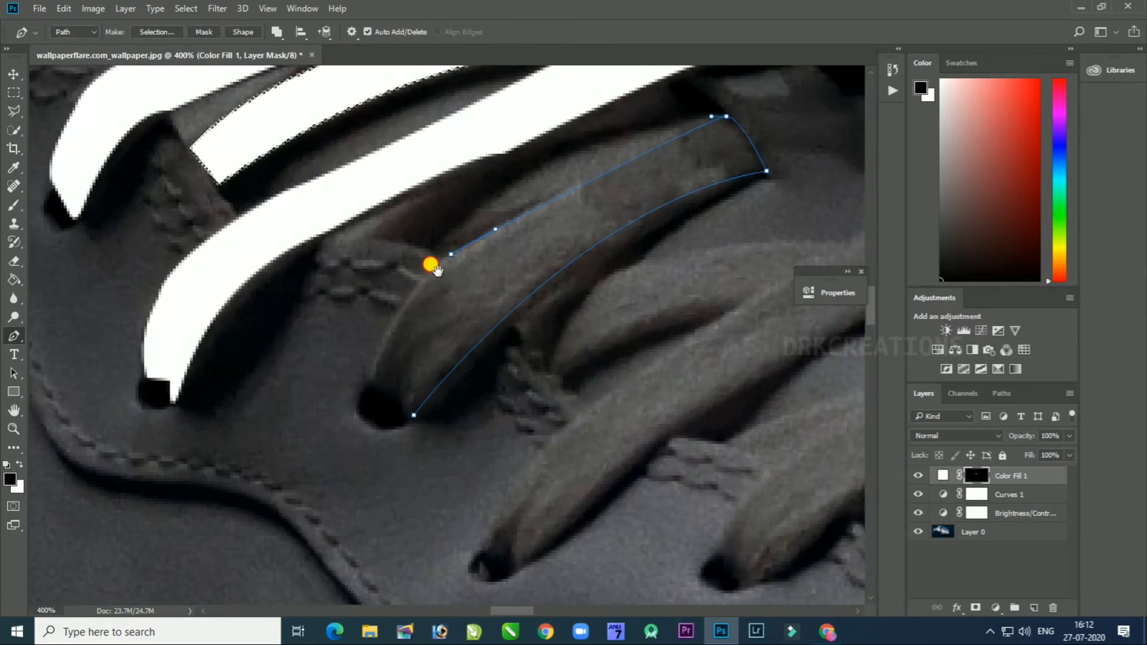
{"action": "left_click_drag", "start_coordinate": [379, 364], "coordinate": [342, 339]}
{"action": "left_click", "coordinate": [376, 390]}
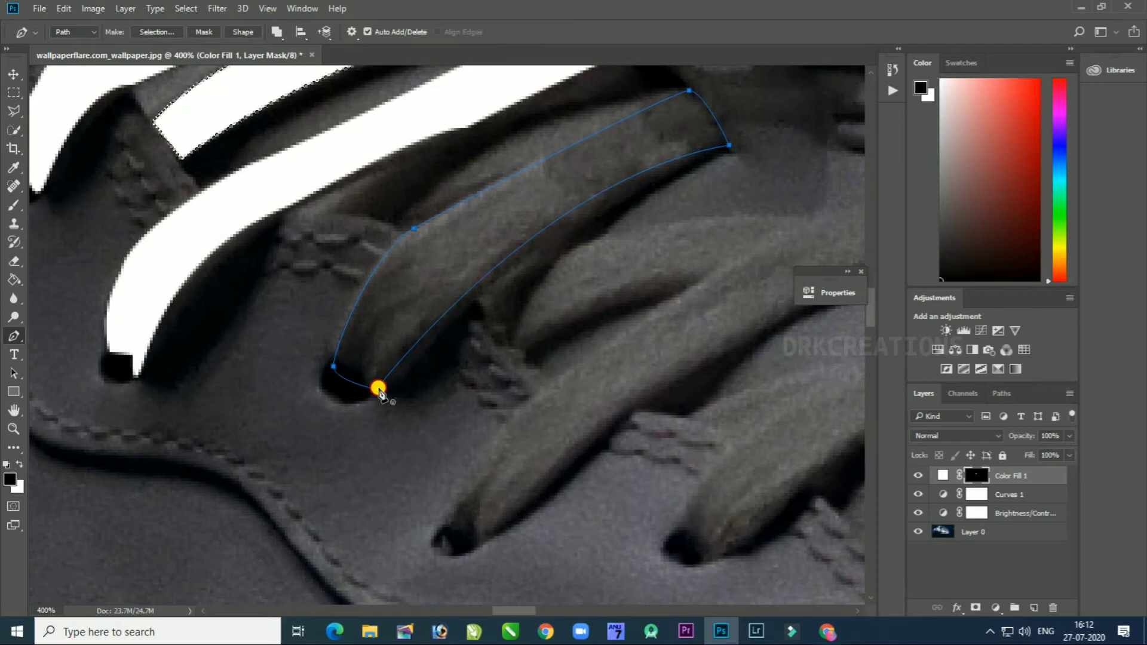
Step: Make a new selection from this lace's path with 0 pixels feather and fill it white on the Color Fill 1 mask
{"action": "left_click_drag", "start_coordinate": [392, 287], "coordinate": [333, 362]}
{"action": "right_click", "coordinate": [334, 366]}
{"action": "left_click", "coordinate": [377, 106]}
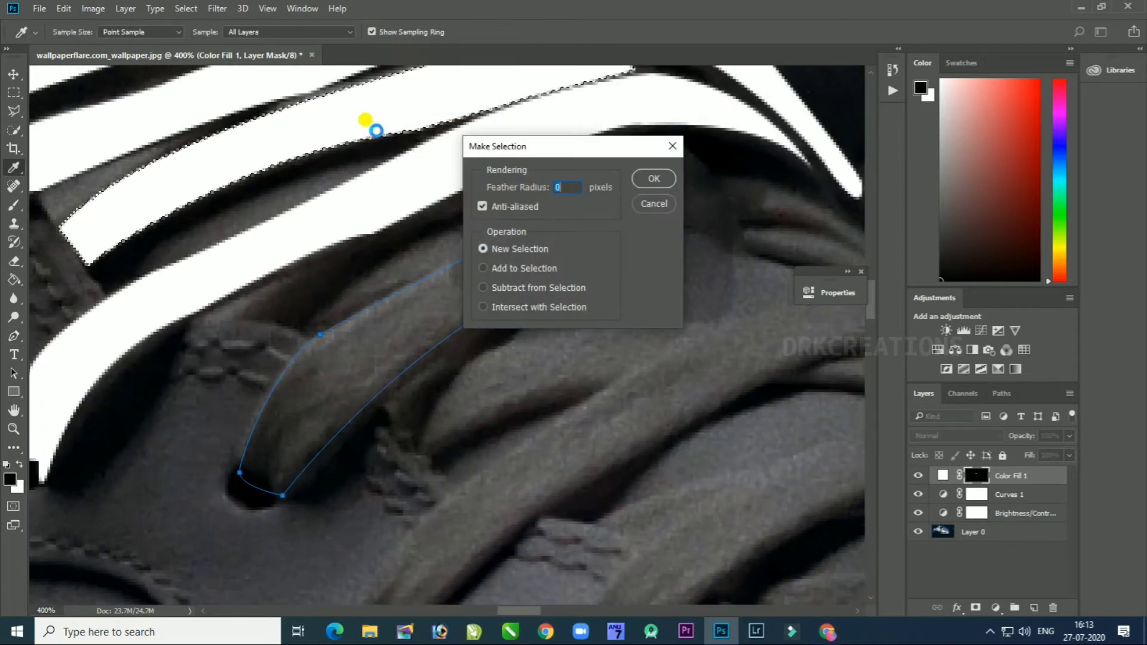
{"action": "key", "text": "Return"}
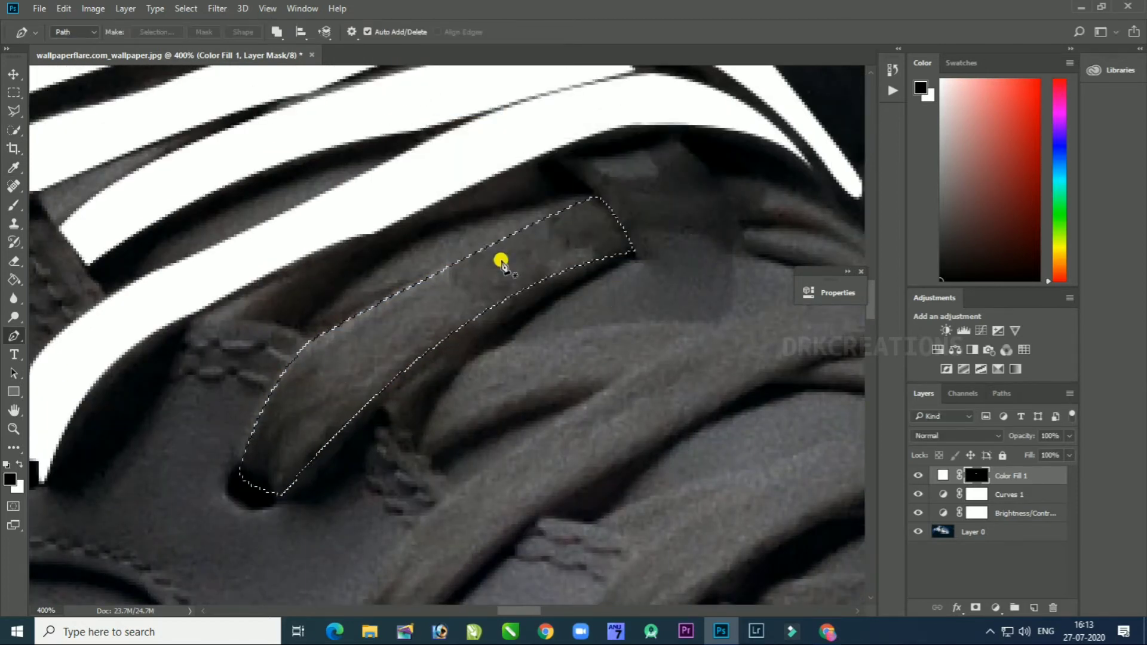
{"action": "left_click", "coordinate": [982, 478]}
{"action": "key", "text": "ctrl+BackSpace"}
Step: Outline the short strand emerging on the far side of the tongue loop with a closed Pen path
{"action": "left_click_drag", "start_coordinate": [428, 321], "coordinate": [157, 514]}
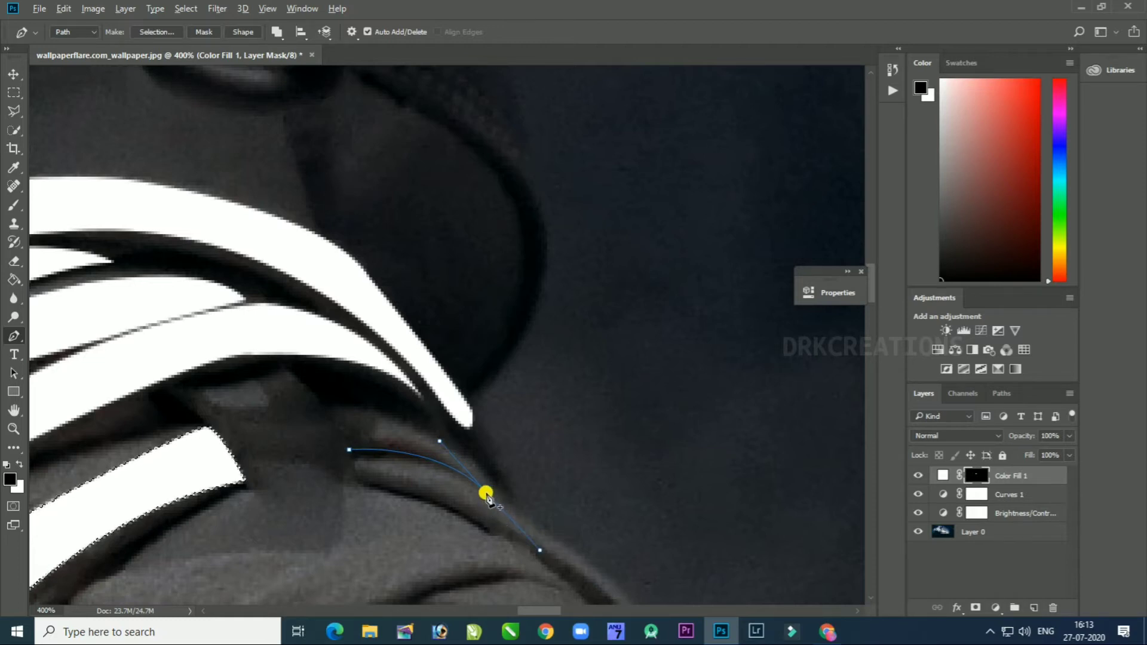
{"action": "left_click_drag", "start_coordinate": [342, 416], "coordinate": [274, 424]}
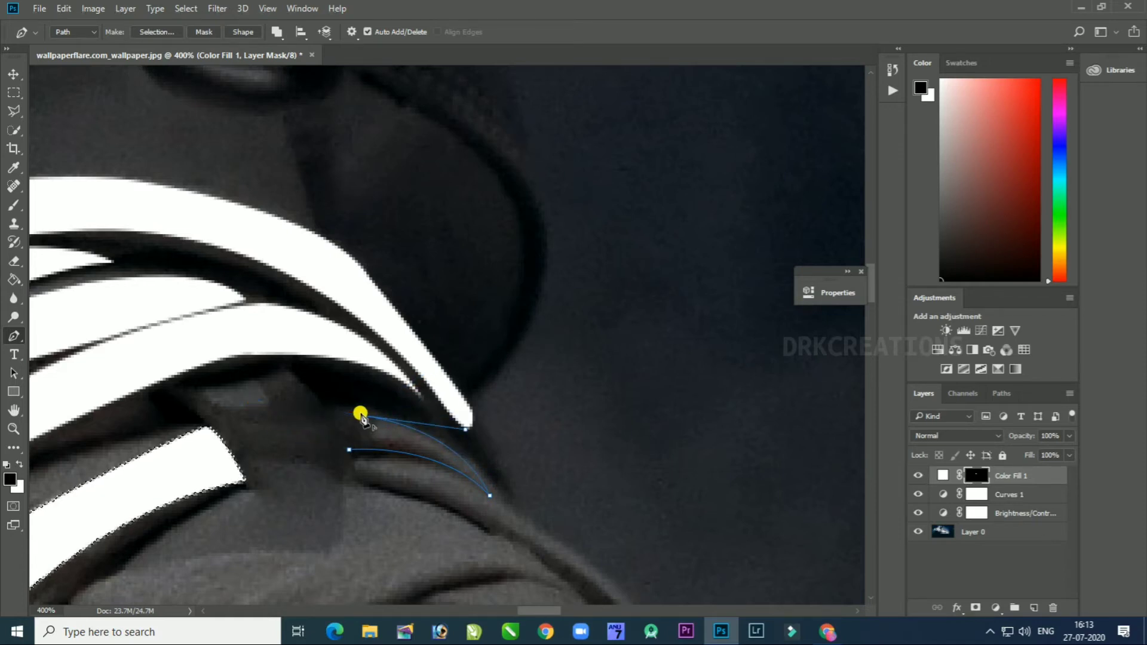
{"action": "left_click", "coordinate": [351, 450]}
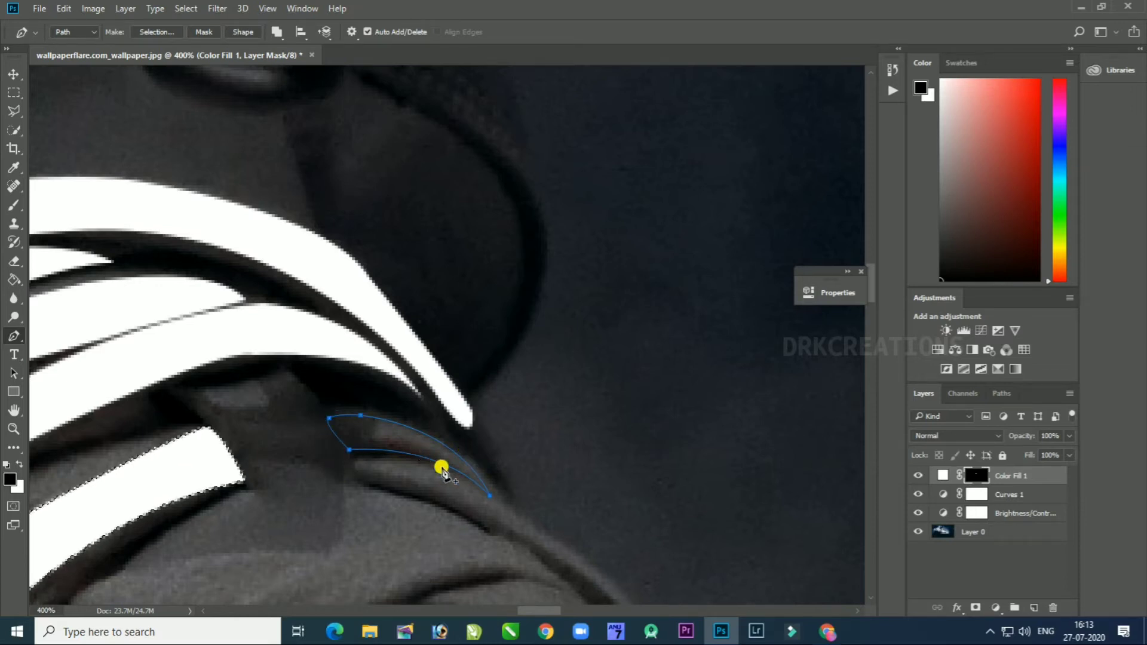
Step: Convert the short strand's path to a selection and fill it with white on the mask
{"action": "right_click", "coordinate": [418, 454]}
{"action": "left_click", "coordinate": [519, 190]}
{"action": "key", "text": "Return"}
{"action": "key", "text": "ctrl+BackSpace"}
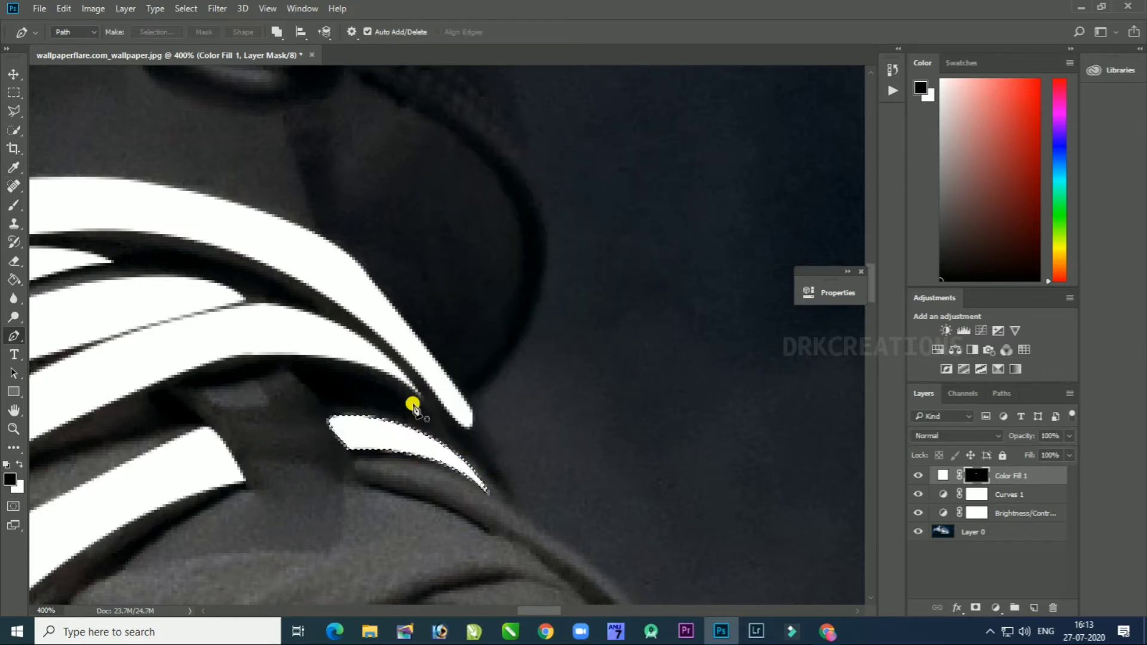
Step: Trace the lower edge of the thin strand just below the short one, from its rounded end to its far tip
{"action": "left_click_drag", "start_coordinate": [355, 426], "coordinate": [199, 321]}
{"action": "left_click", "coordinate": [199, 359]}
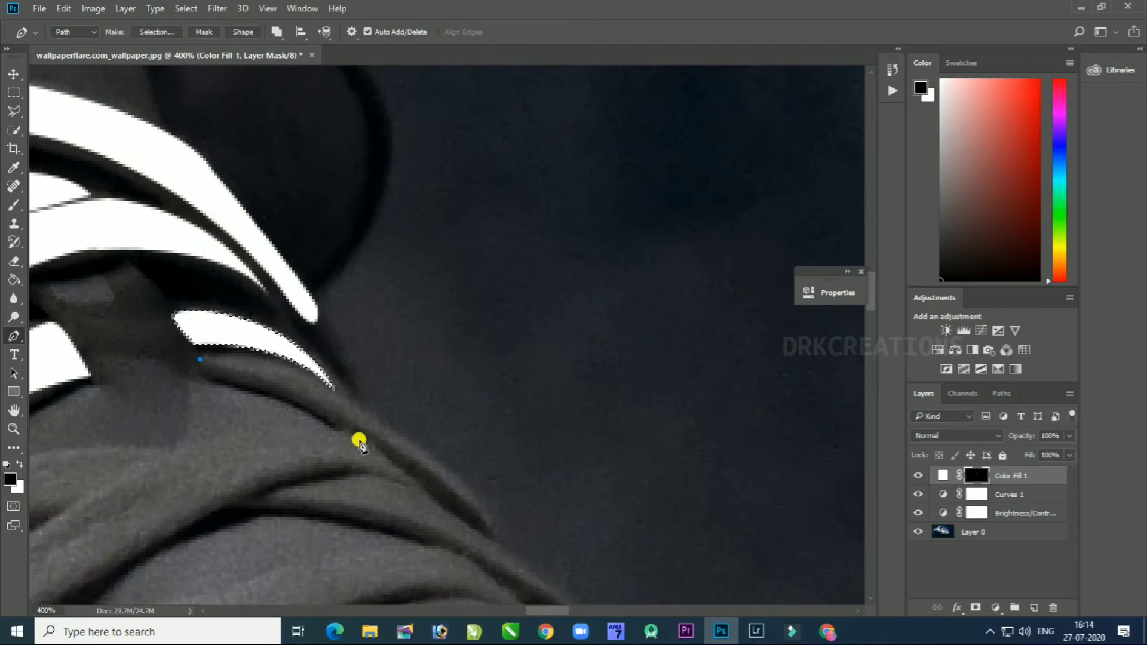
{"action": "key", "text": "ctrl+z"}
{"action": "key", "text": "ctrl+z"}
{"action": "left_click", "coordinate": [200, 359]}
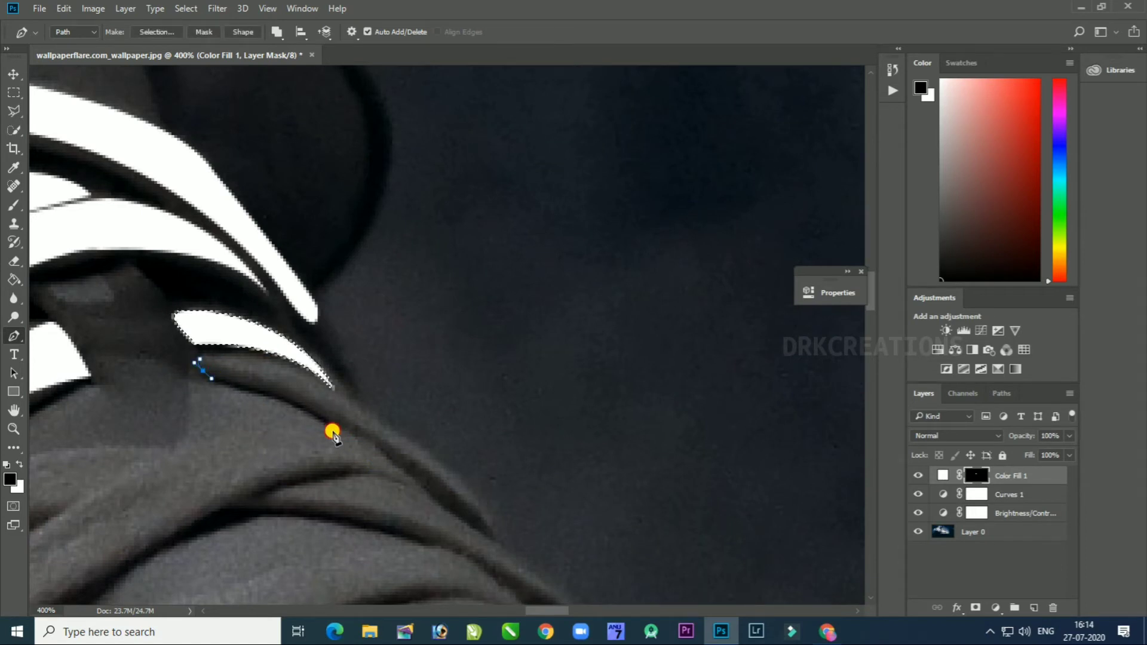
{"action": "key", "text": "ctrl+z"}
{"action": "key", "text": "ctrl+z"}
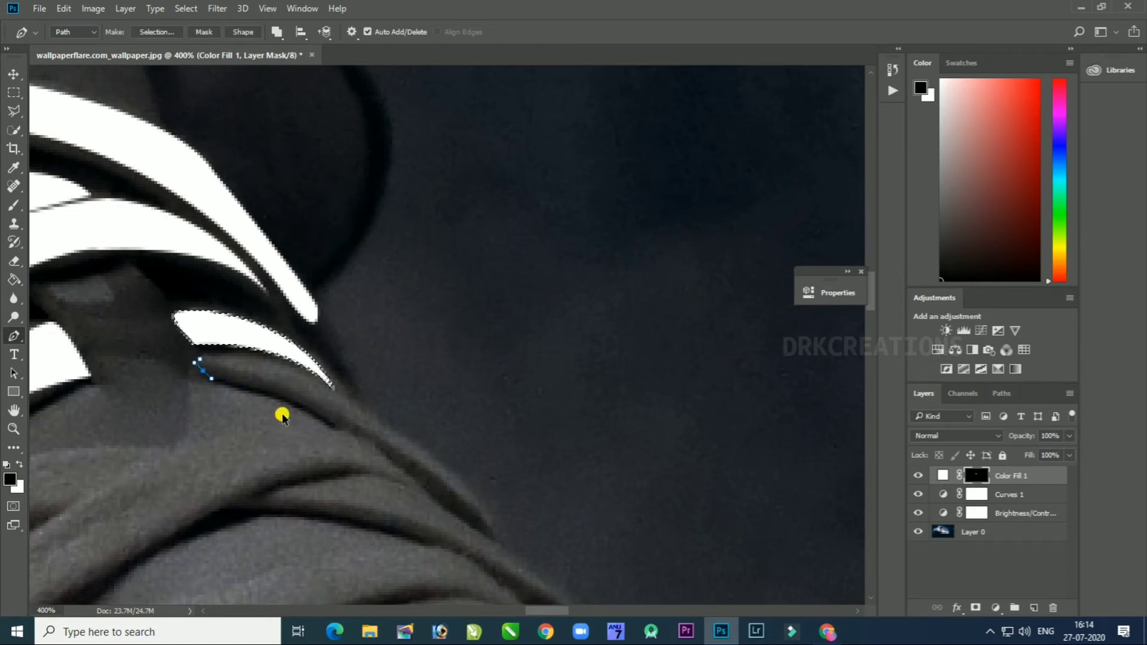
{"action": "left_click_drag", "start_coordinate": [291, 396], "coordinate": [291, 395]}
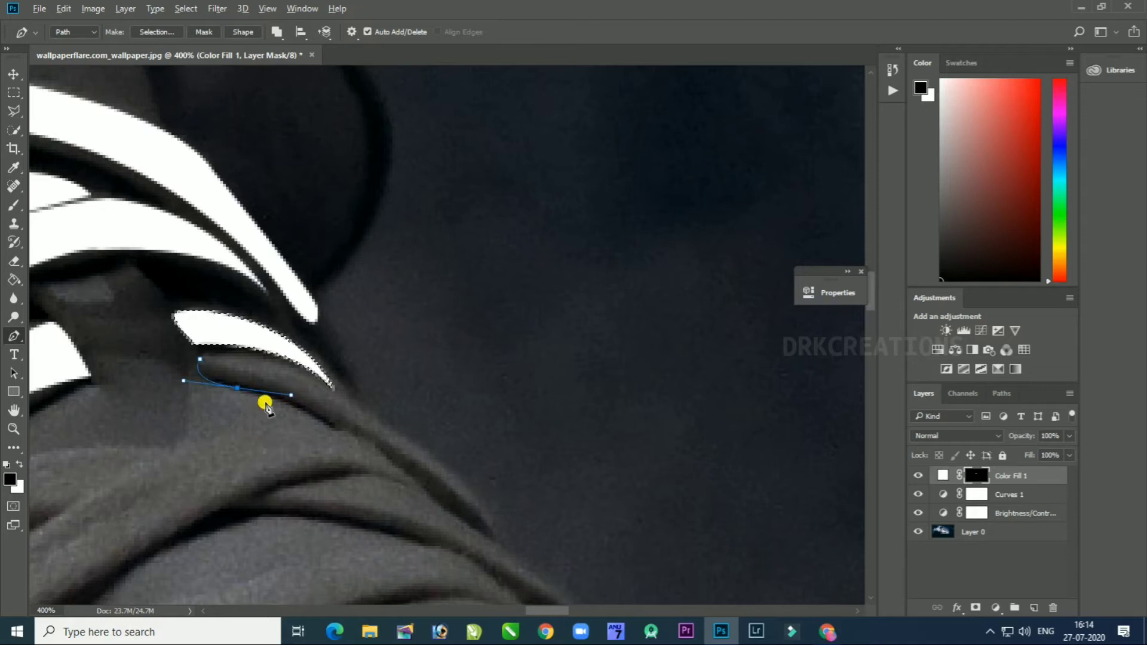
{"action": "left_click", "coordinate": [237, 388], "text": "alt"}
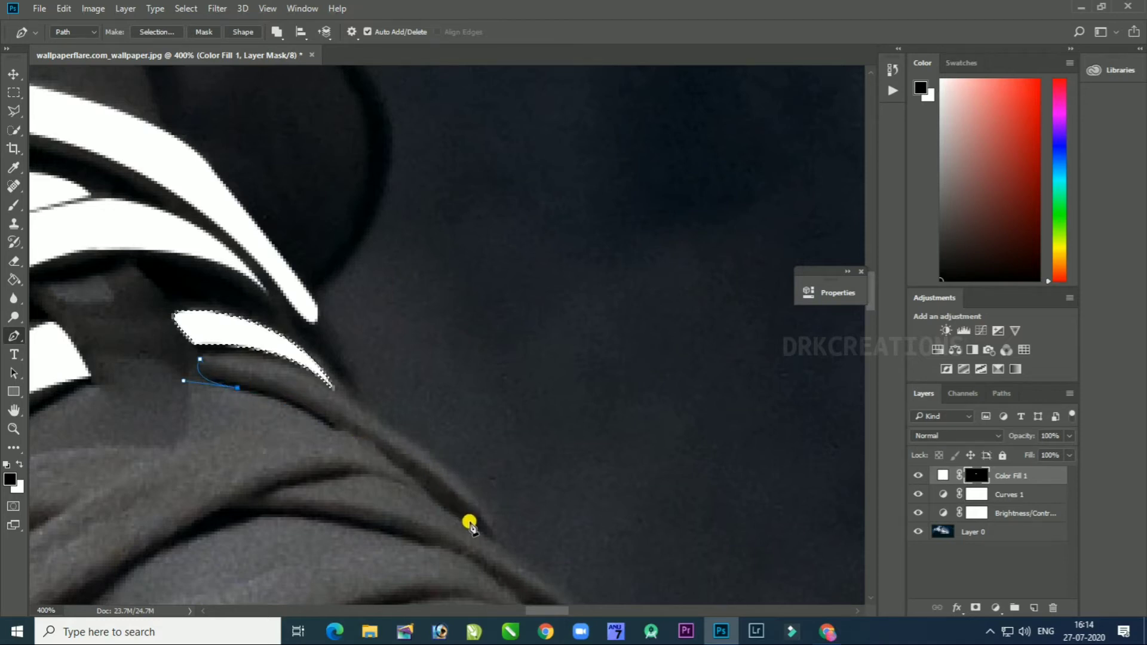
{"action": "left_click_drag", "start_coordinate": [494, 539], "coordinate": [625, 417]}
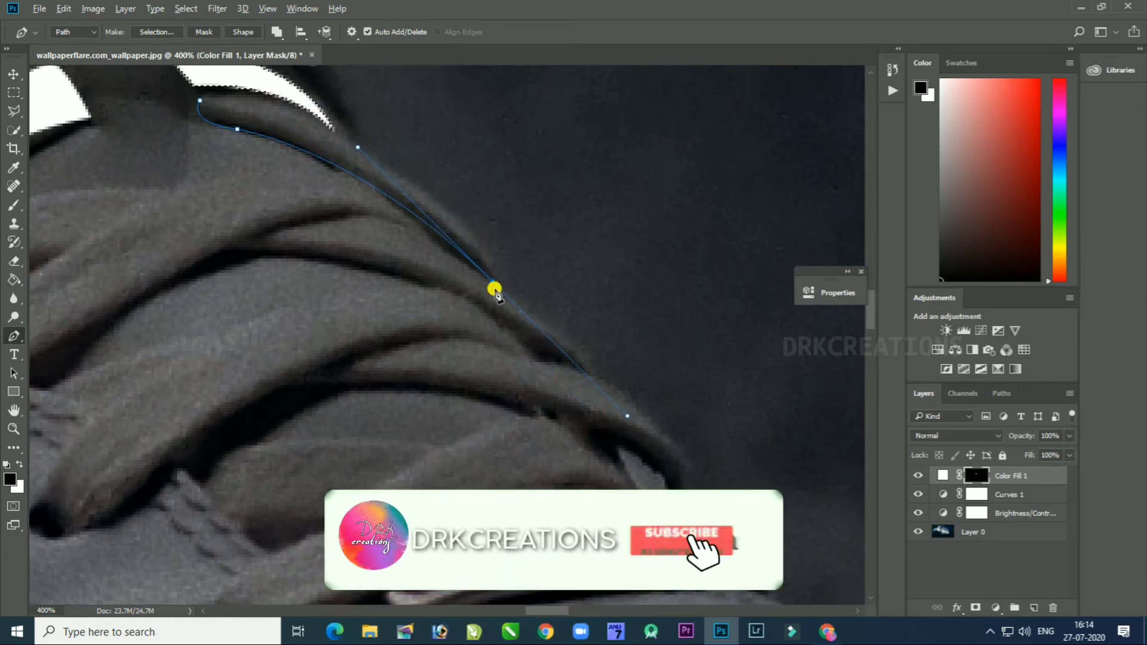
{"action": "left_click", "coordinate": [495, 290], "text": "alt"}
Step: Trace the thin strand's upper edge back to its rounded end and close the path
{"action": "scroll", "coordinate": [269, 213], "scroll_direction": "up", "scroll_amount": 3}
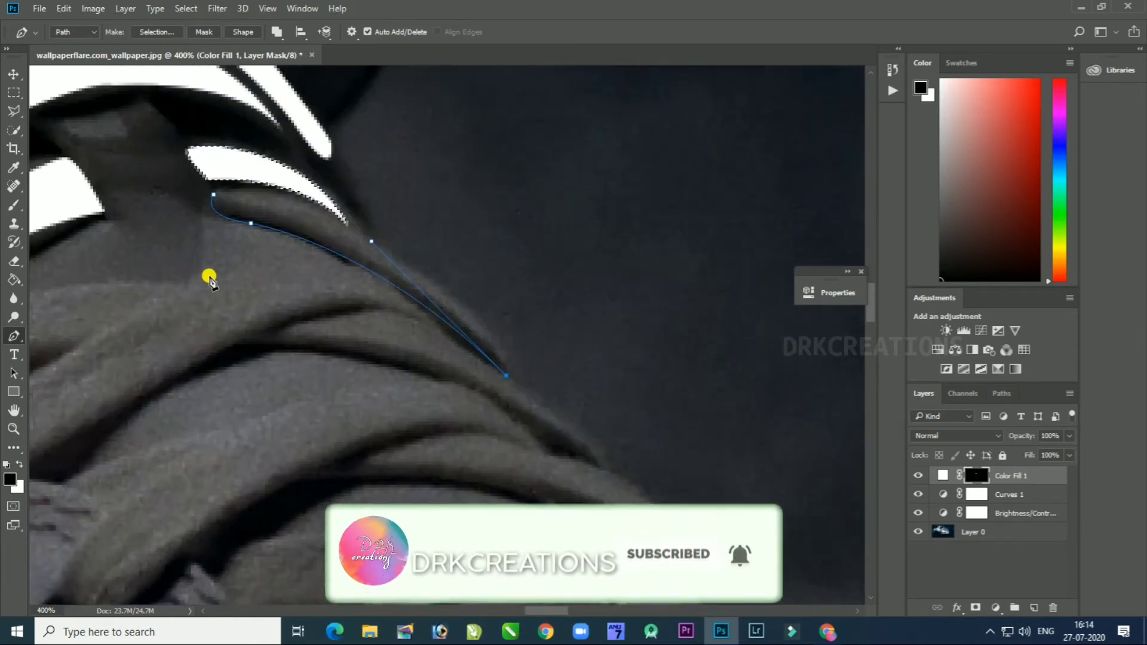
{"action": "left_click_drag", "start_coordinate": [236, 191], "coordinate": [39, 170]}
{"action": "left_click", "coordinate": [214, 193]}
{"action": "left_click_drag", "start_coordinate": [221, 221], "coordinate": [488, 178]}
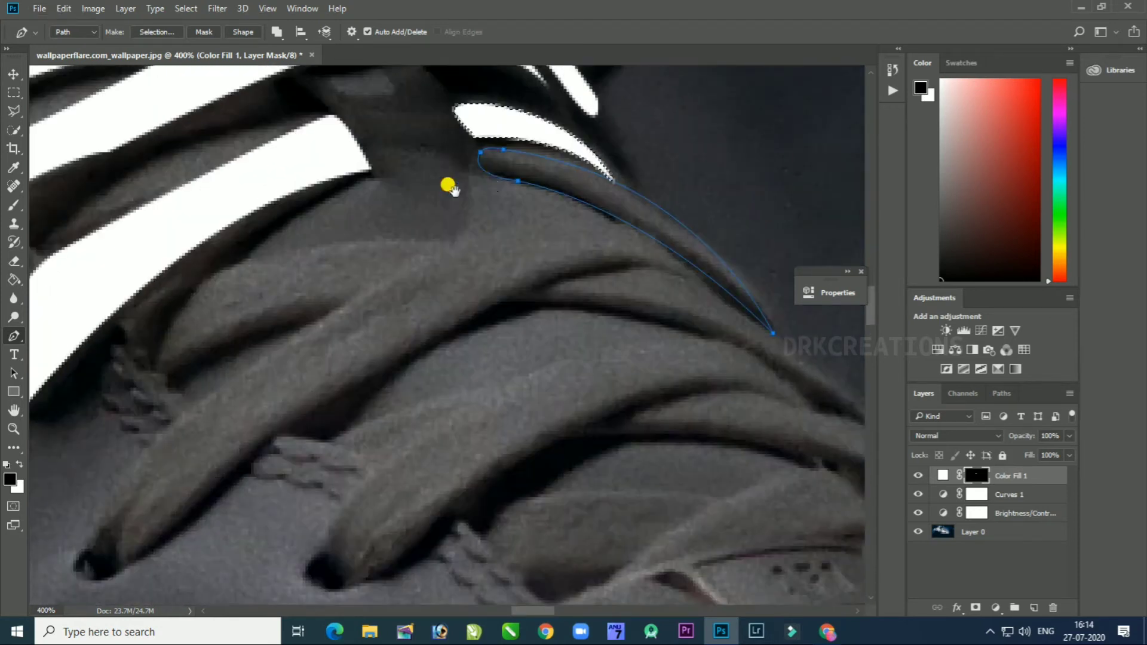
{"action": "left_click", "coordinate": [123, 316]}
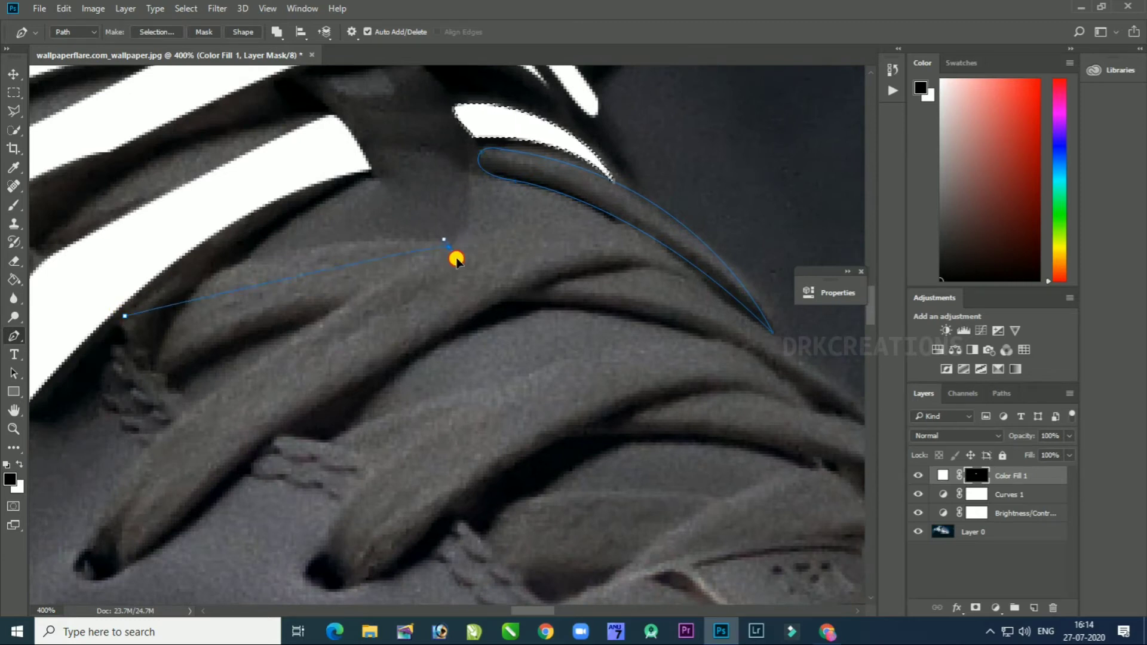
{"action": "left_click", "coordinate": [448, 246], "text": "alt"}
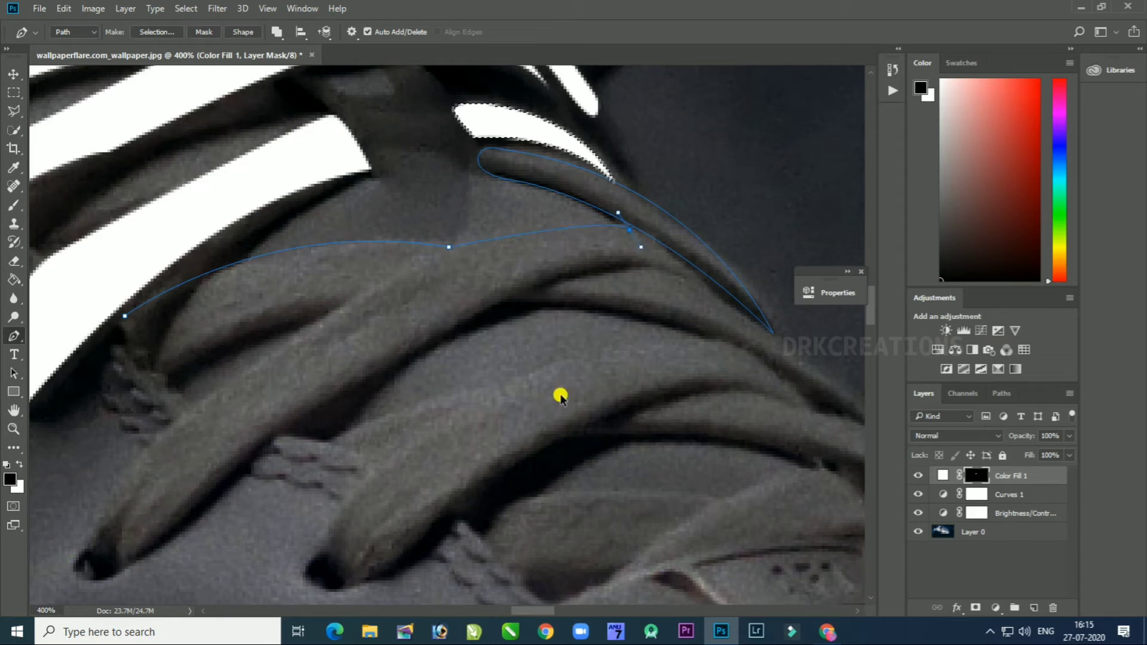
Step: Turn the thin strand's path into a selection and fill it white on the Color Fill 1 mask
{"action": "right_click", "coordinate": [608, 190]}
{"action": "left_click", "coordinate": [642, 267]}
{"action": "key", "text": "Return"}
{"action": "key", "text": "ctrl+BackSpace"}
Step: Trace the upper edge of the next crossing laces to the thin white strand, along it, and back into the gap between the branches
{"action": "left_click", "coordinate": [122, 319]}
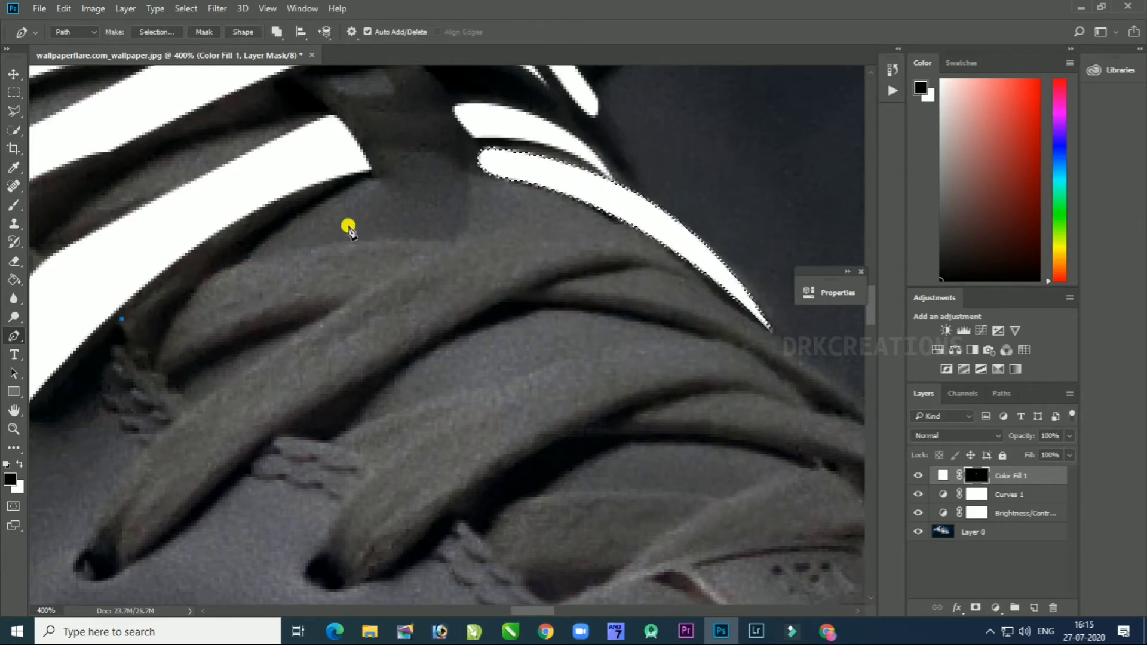
{"action": "left_click", "coordinate": [460, 244], "text": "alt"}
{"action": "left_click_drag", "start_coordinate": [546, 233], "coordinate": [438, 263]}
{"action": "left_click_drag", "start_coordinate": [523, 255], "coordinate": [580, 312]}
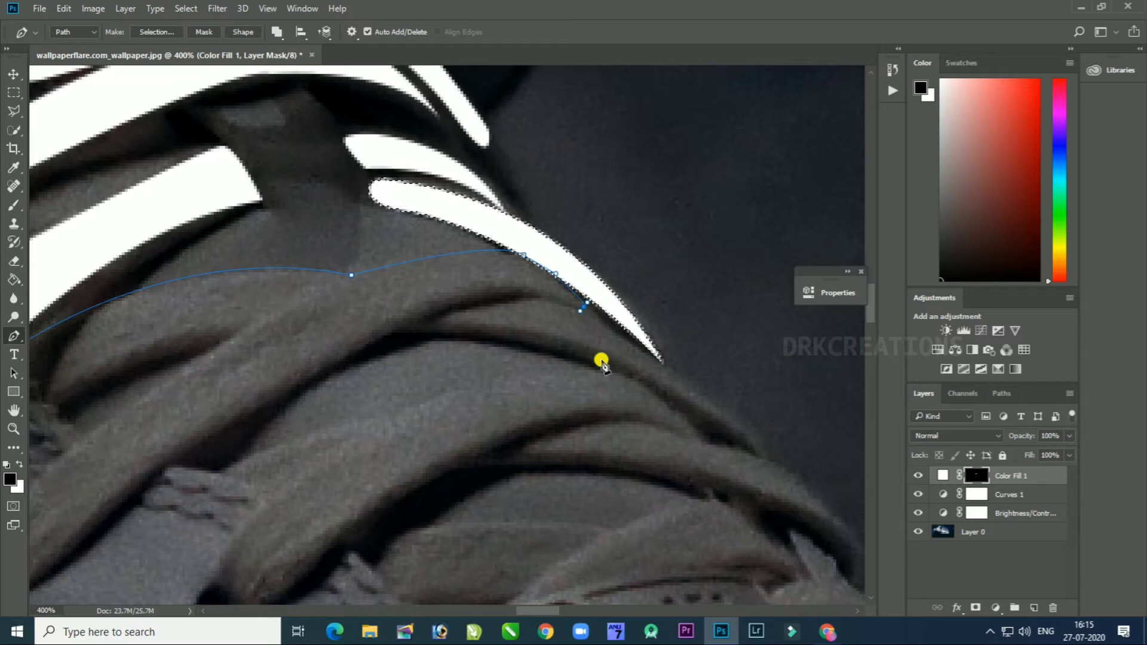
{"action": "left_click_drag", "start_coordinate": [504, 304], "coordinate": [484, 320]}
{"action": "key", "text": "ctrl+z"}
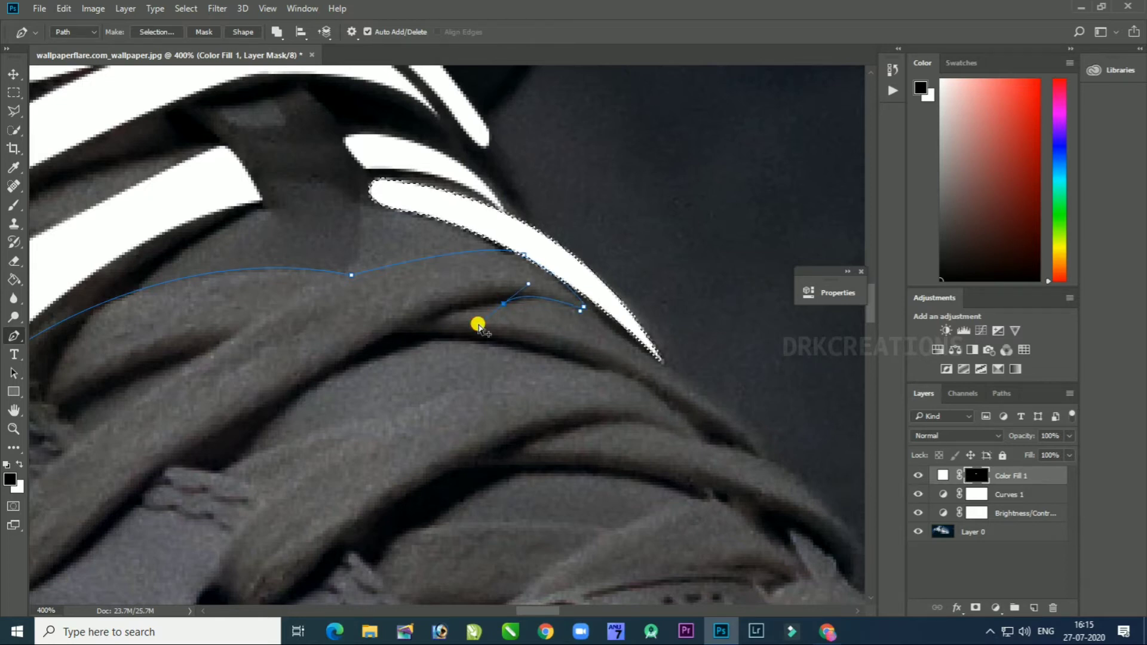
{"action": "left_click_drag", "start_coordinate": [520, 301], "coordinate": [504, 302]}
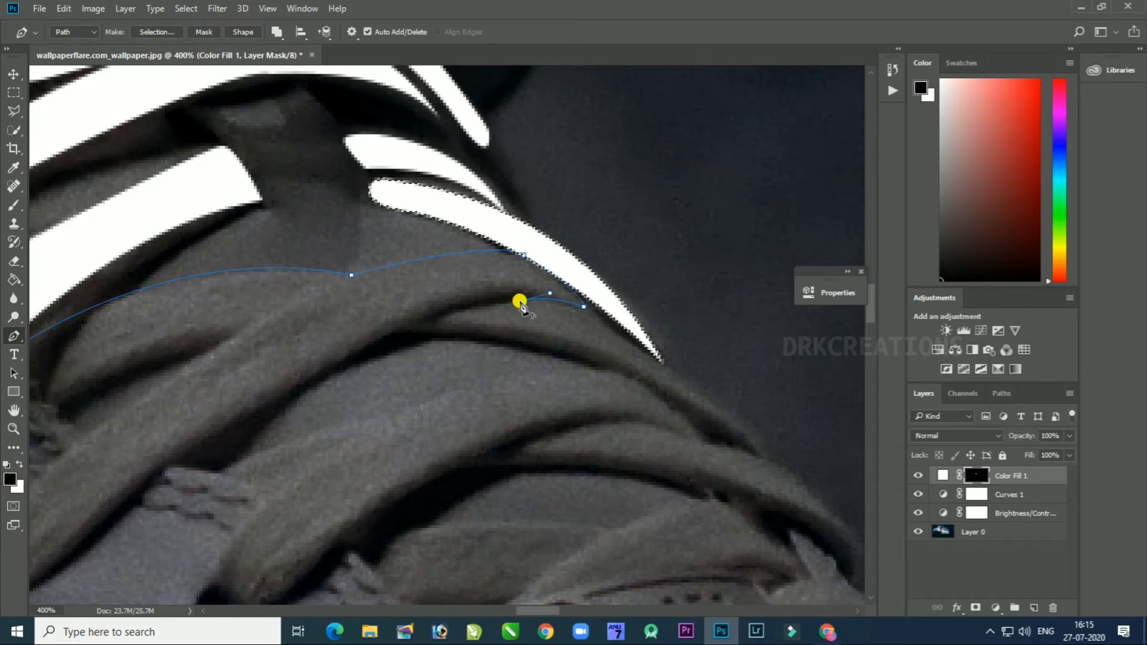
Step: Extend the path along the lower branch's upper edge to its far tip and back along its underside to the crossing lace
{"action": "left_click_drag", "start_coordinate": [528, 346], "coordinate": [354, 338]}
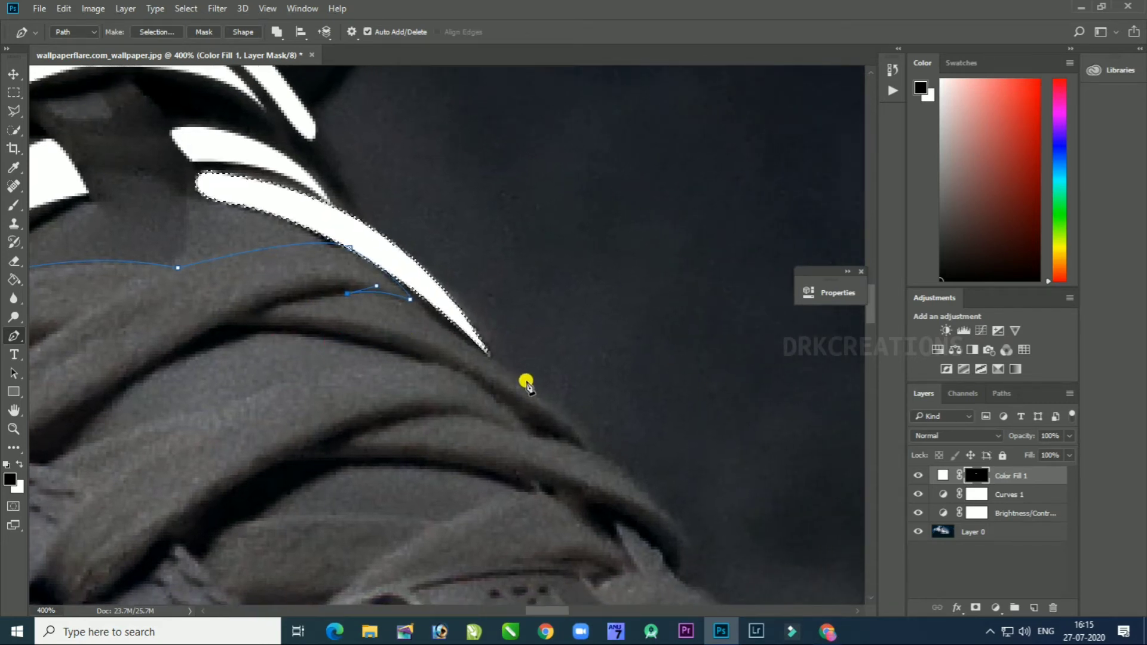
{"action": "left_click_drag", "start_coordinate": [582, 438], "coordinate": [560, 480]}
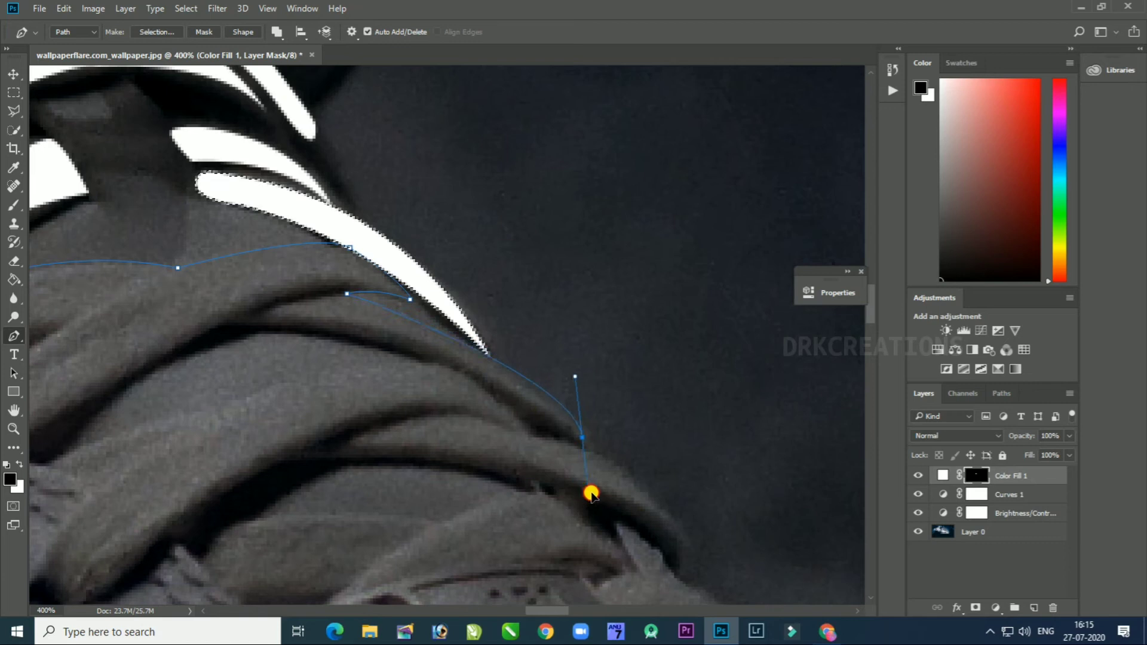
{"action": "left_click_drag", "start_coordinate": [582, 439], "coordinate": [590, 449]}
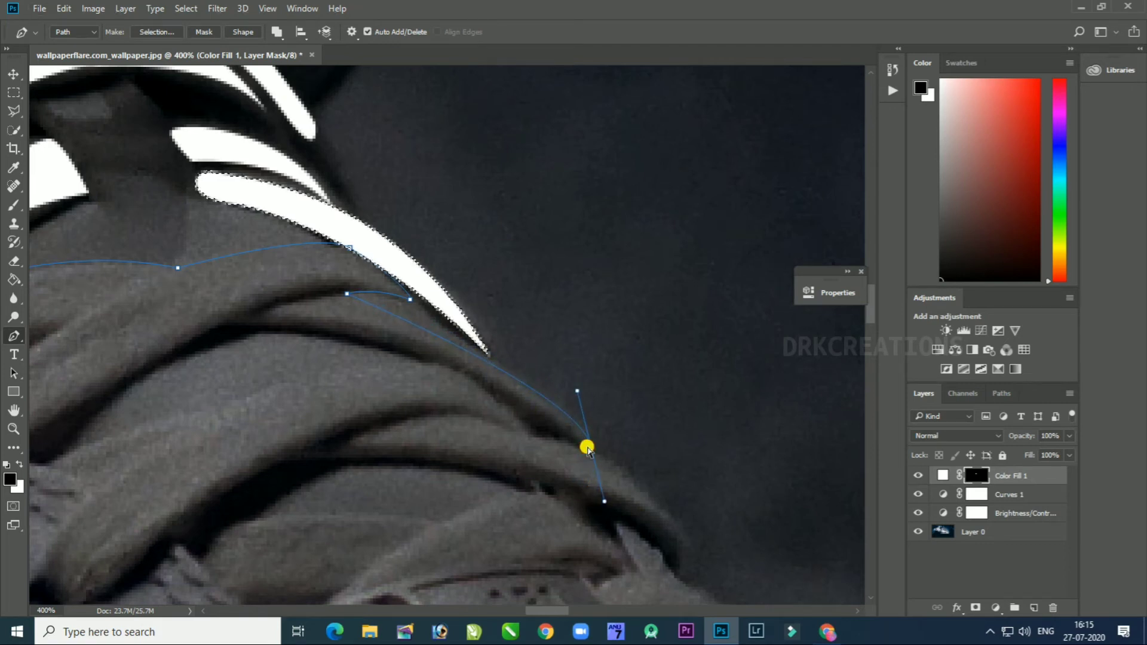
{"action": "mouse_move", "coordinate": [244, 328]}
{"action": "left_mouse_down"}
{"action": "mouse_move", "coordinate": [119, 378]}
{"action": "mouse_move", "coordinate": [243, 328]}
{"action": "mouse_move", "coordinate": [227, 326]}
{"action": "left_mouse_up"}
{"action": "left_click_drag", "start_coordinate": [151, 315], "coordinate": [390, 237]}
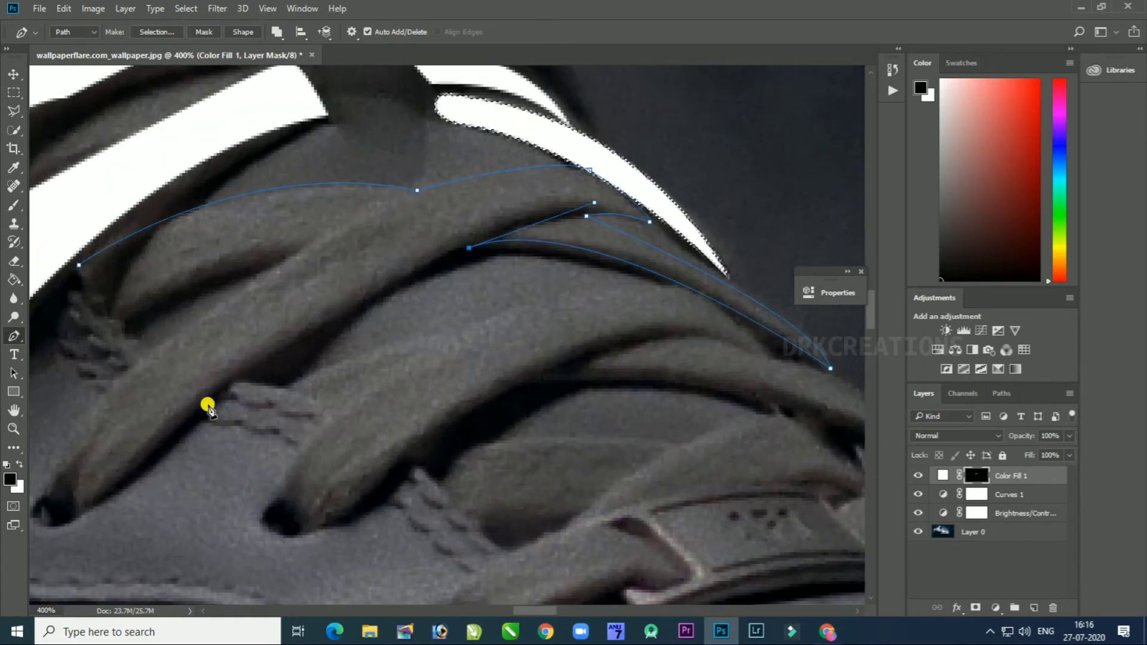
Step: Extend the path down the crossing lace's underside to its lower end at the eyelet
{"action": "left_click_drag", "start_coordinate": [96, 504], "coordinate": [30, 554]}
{"action": "key", "text": "ctrl+z"}
{"action": "left_click_drag", "start_coordinate": [259, 363], "coordinate": [219, 409]}
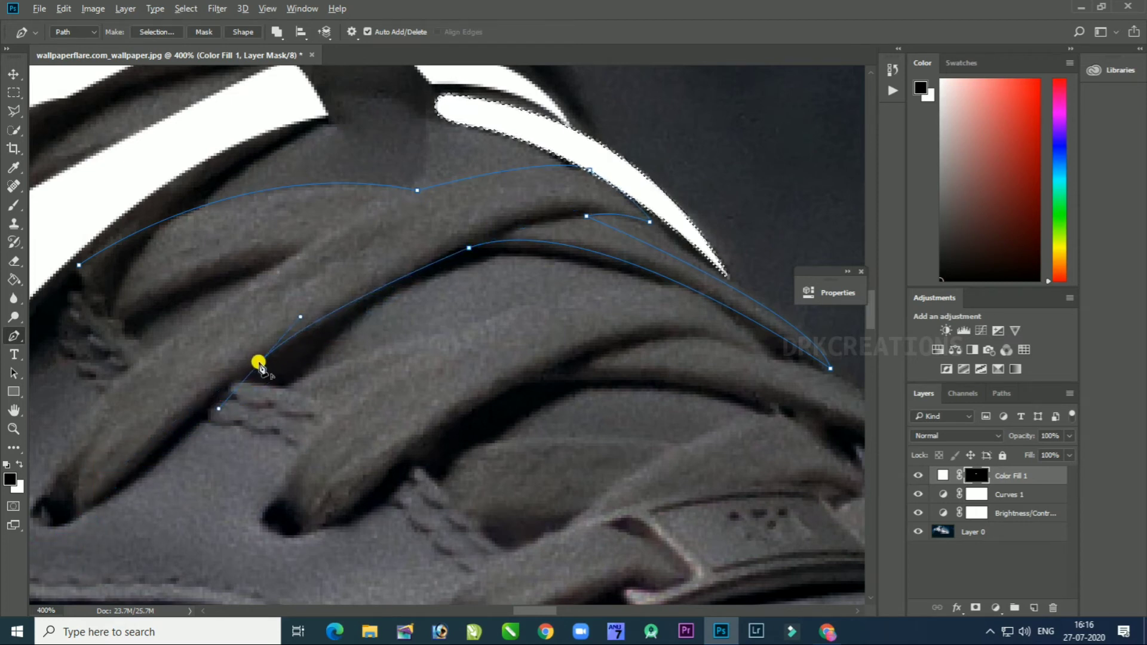
{"action": "left_click", "coordinate": [94, 500]}
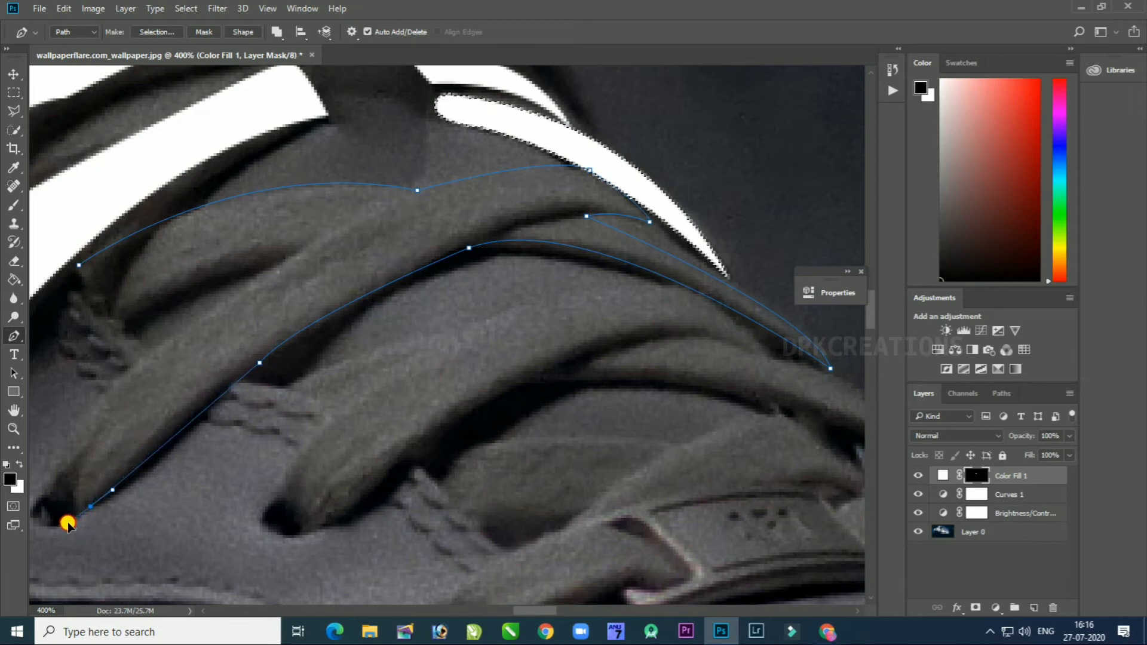
{"action": "left_click_drag", "start_coordinate": [76, 535], "coordinate": [90, 507]}
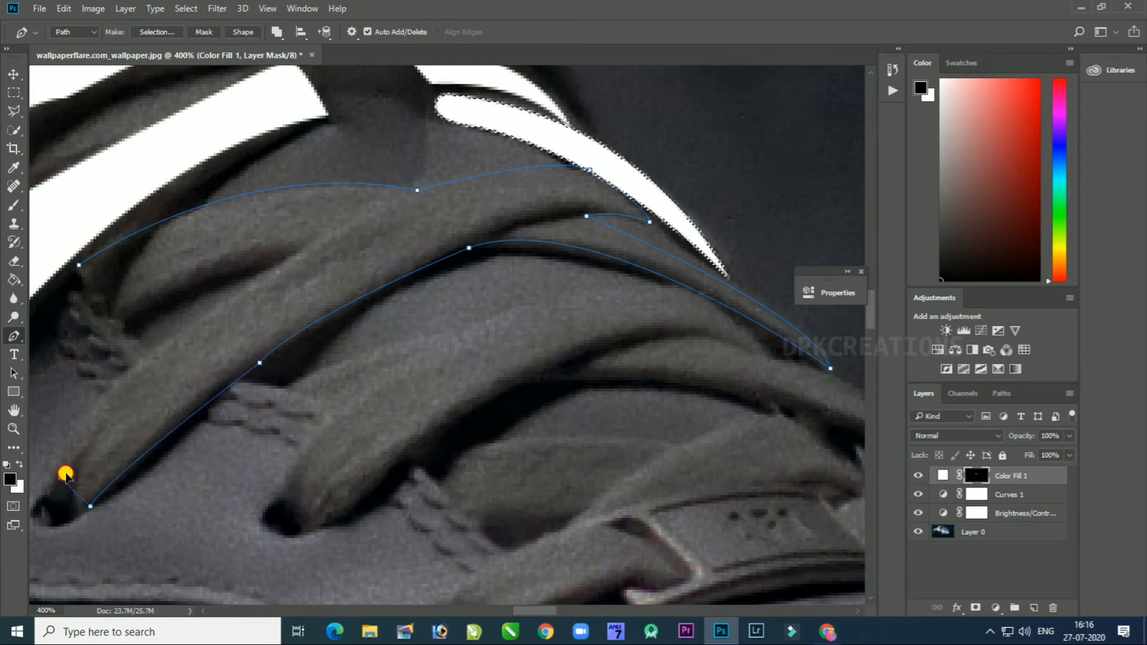
Step: Trace around the lace's eyelet end, up its upper edge into the fork, and around the short branch to close the path
{"action": "left_click_drag", "start_coordinate": [77, 445], "coordinate": [79, 436]}
{"action": "key", "text": "ctrl+z"}
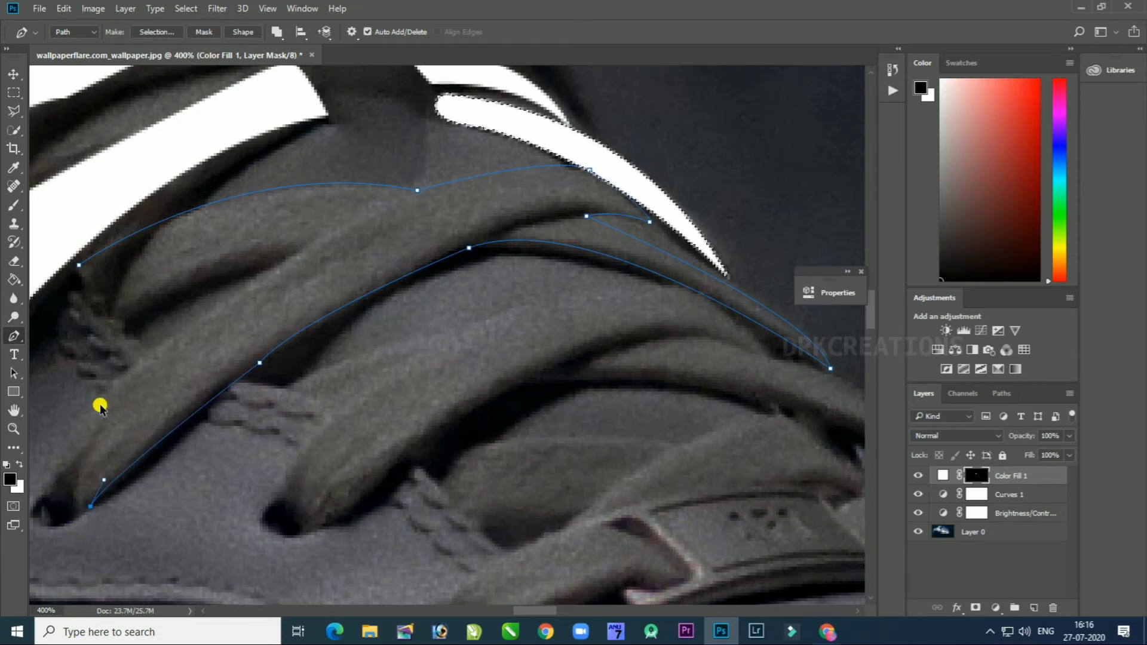
{"action": "left_click_drag", "start_coordinate": [50, 478], "coordinate": [153, 389]}
{"action": "left_click_drag", "start_coordinate": [181, 465], "coordinate": [181, 463]}
{"action": "left_click", "coordinate": [221, 401]}
{"action": "left_click", "coordinate": [229, 401], "text": "alt"}
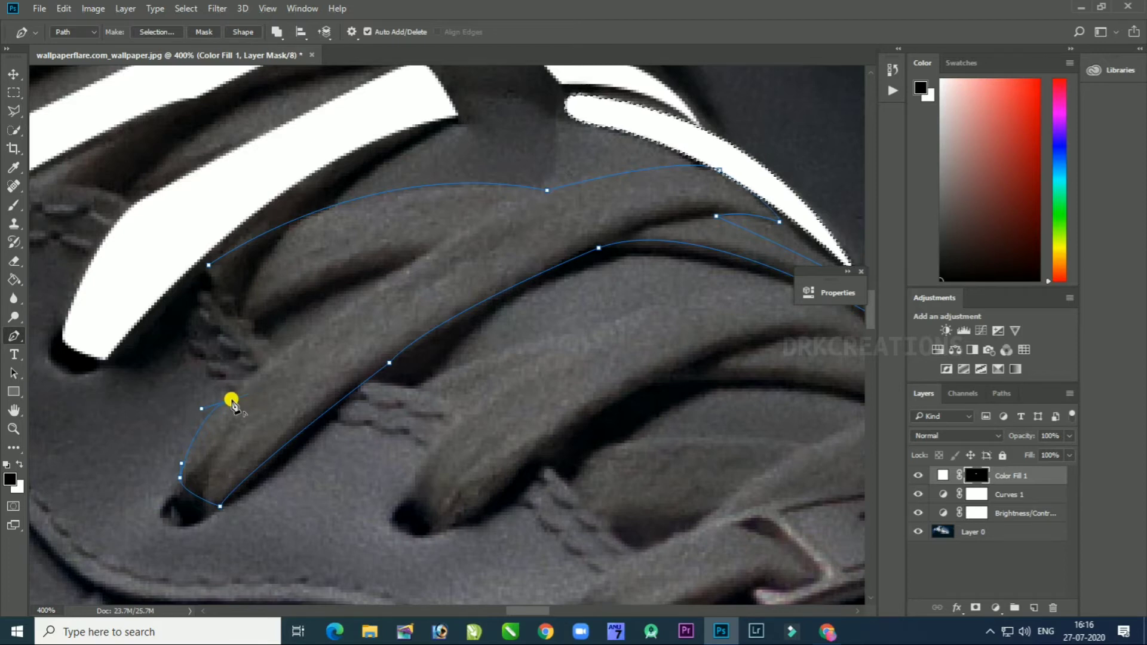
{"action": "left_click_drag", "start_coordinate": [413, 261], "coordinate": [414, 258]}
{"action": "left_click_drag", "start_coordinate": [263, 323], "coordinate": [215, 359]}
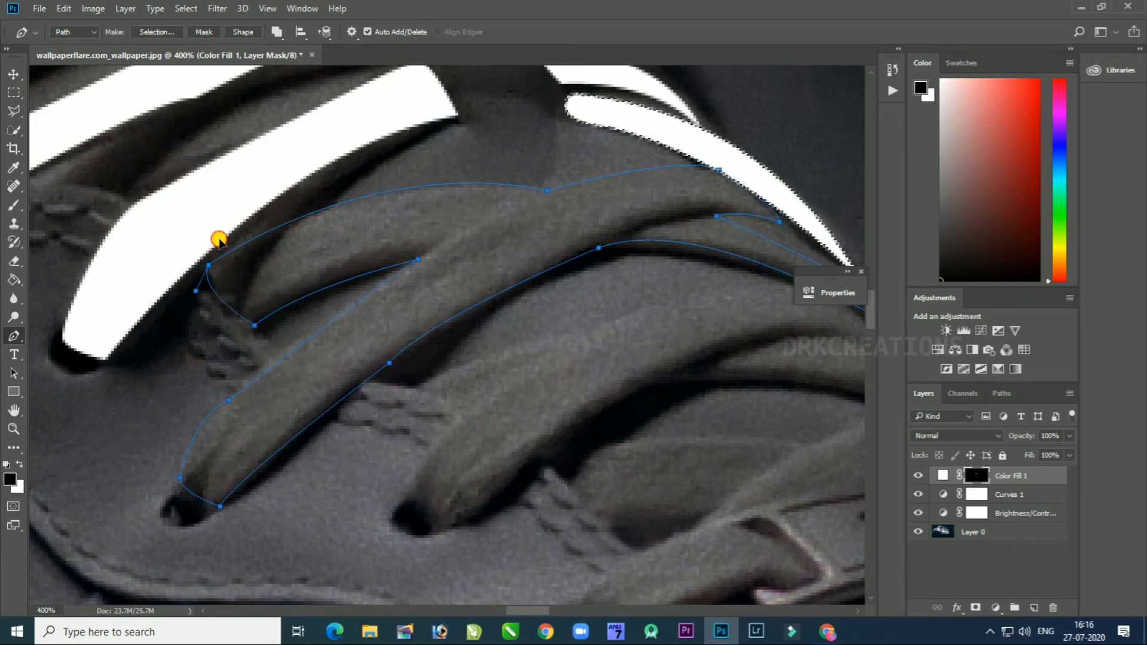
Step: Turn the crossing laces' path into a selection and fill it white on the Color Fill 1 mask
{"action": "right_click", "coordinate": [543, 268]}
{"action": "left_click", "coordinate": [606, 334]}
{"action": "key", "text": "Return"}
{"action": "key", "text": "ctrl+BackSpace"}
Step: Start a path along the next unfilled lace's upper edge, over its crest, and down around its far tip
{"action": "left_click_drag", "start_coordinate": [557, 279], "coordinate": [403, 212]}
{"action": "left_click", "coordinate": [463, 261]}
{"action": "left_click_drag", "start_coordinate": [655, 223], "coordinate": [680, 243]}
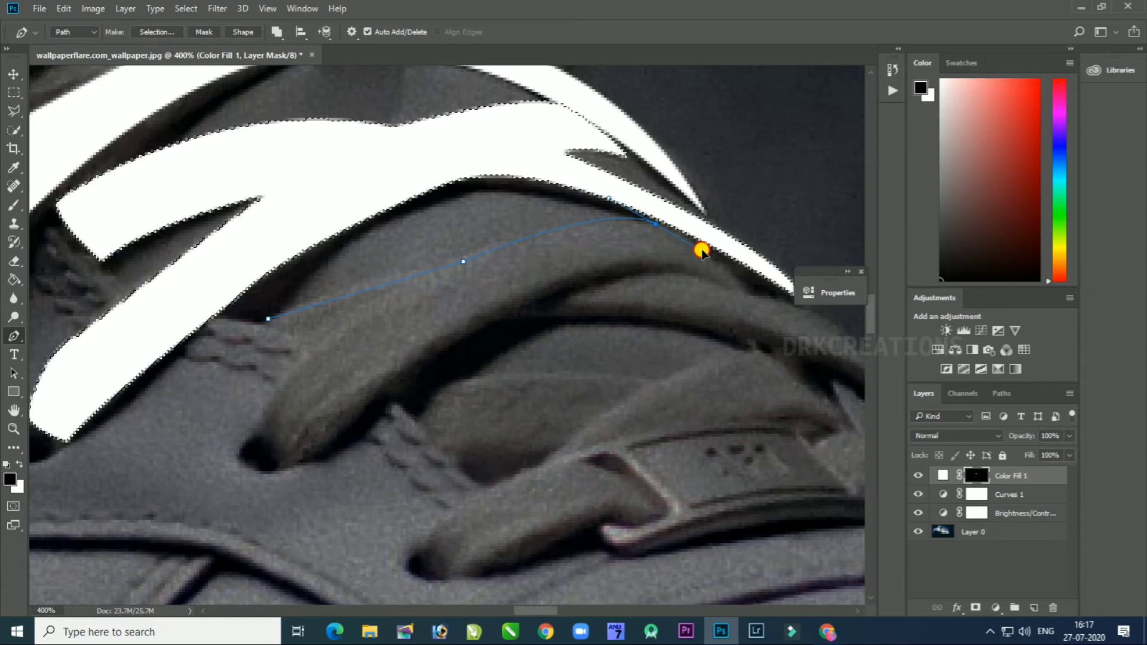
{"action": "left_click_drag", "start_coordinate": [748, 290], "coordinate": [349, 342]}
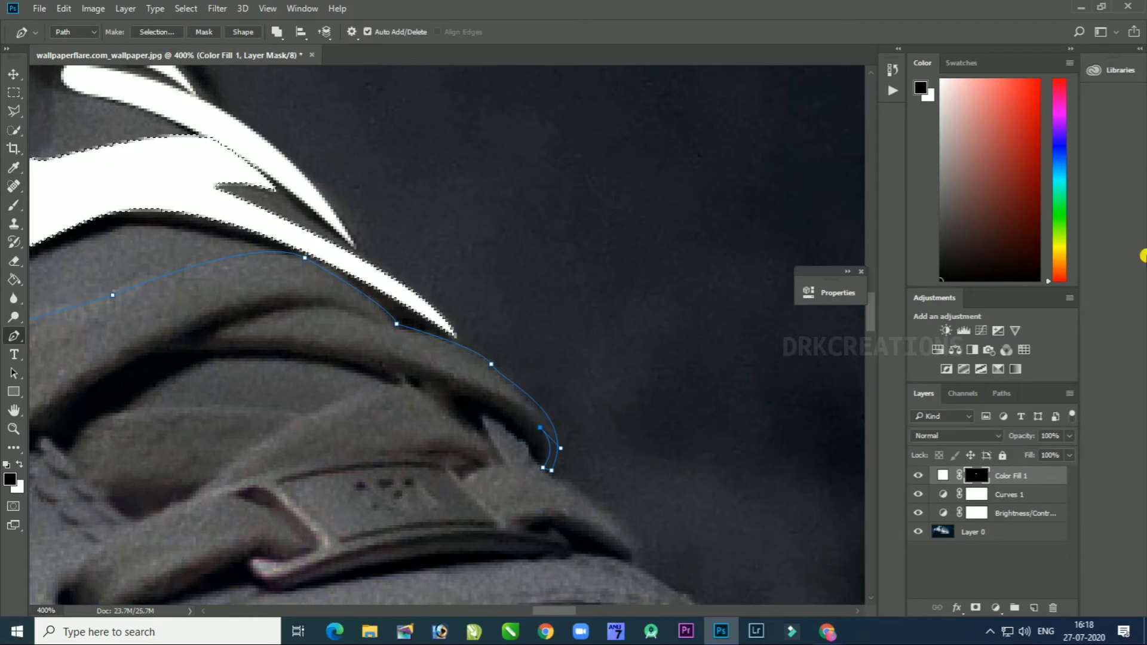
{"action": "left_click_drag", "start_coordinate": [165, 350], "coordinate": [129, 350]}
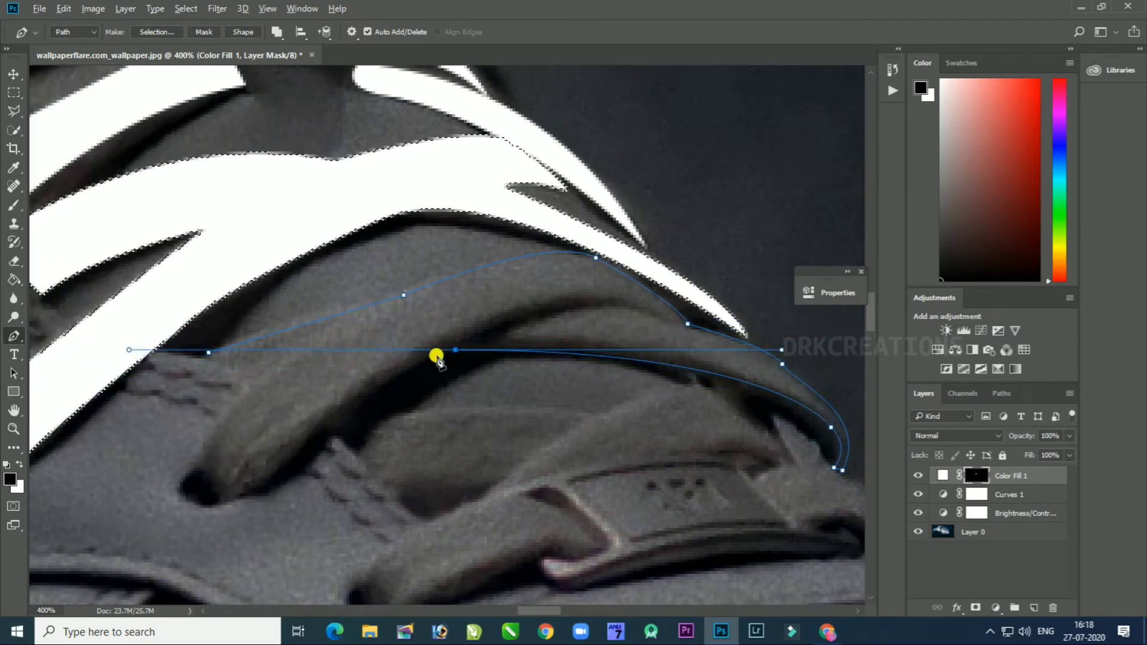
{"action": "left_click", "coordinate": [456, 350], "text": "alt"}
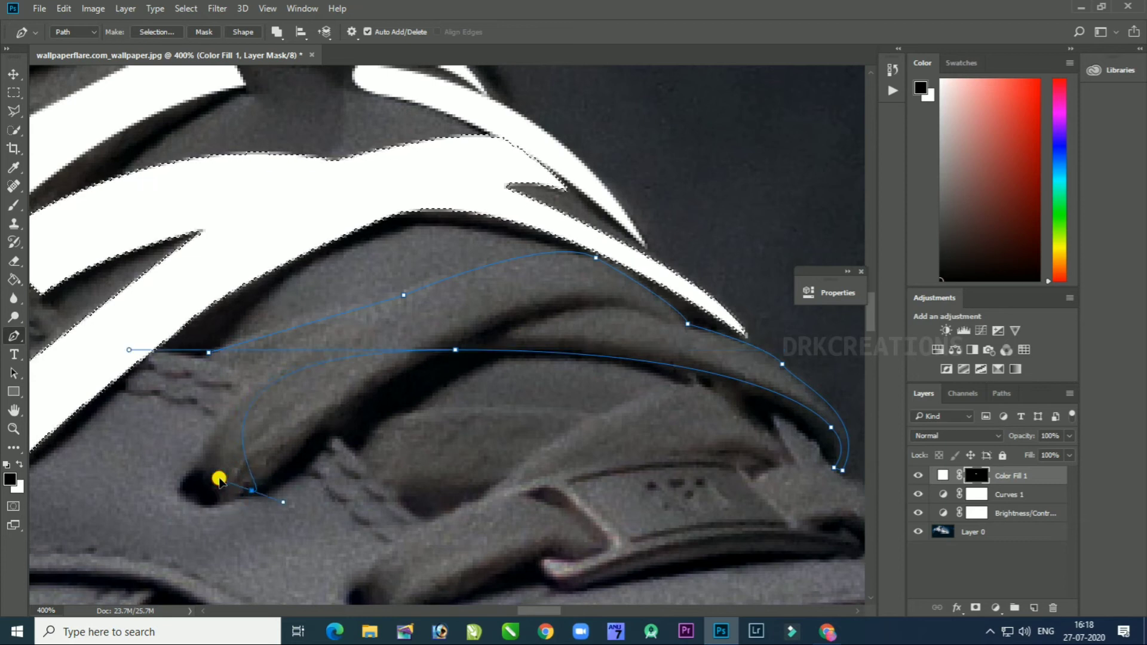
{"action": "key", "text": "ctrl+z"}
{"action": "key", "text": "ctrl+alt+z"}
{"action": "key", "text": "ctrl+alt+z"}
{"action": "key", "text": "ctrl+alt+z"}
Step: Trace the lace's underside from the far tip back down to its eyelet end
{"action": "left_click_drag", "start_coordinate": [685, 370], "coordinate": [614, 376]}
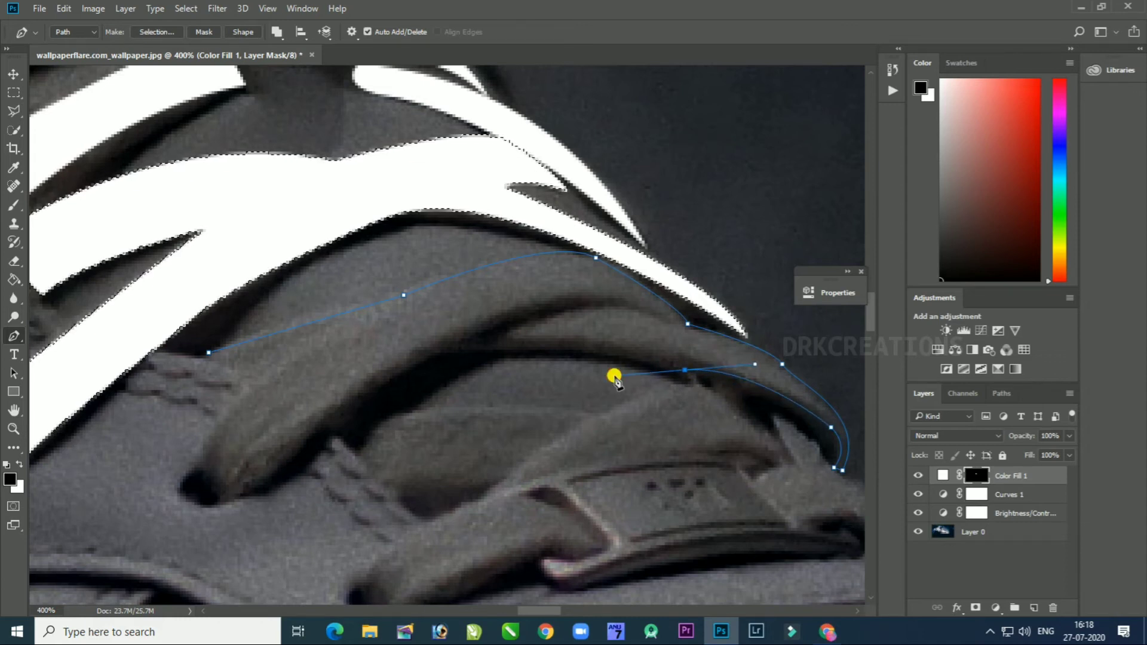
{"action": "left_click_drag", "start_coordinate": [461, 353], "coordinate": [402, 371]}
{"action": "left_click_drag", "start_coordinate": [255, 490], "coordinate": [194, 578]}
{"action": "left_click", "coordinate": [253, 481], "text": "alt"}
Step: Trace around the lace's rounded eyelet end, up to the notch below the short branch, and close the path at its start
{"action": "left_click_drag", "start_coordinate": [202, 497], "coordinate": [202, 497]}
{"action": "left_click_drag", "start_coordinate": [205, 462], "coordinate": [203, 422]}
{"action": "key", "text": "ctrl+alt+z"}
{"action": "key", "text": "ctrl+alt+z"}
{"action": "left_click", "coordinate": [206, 455], "text": "alt"}
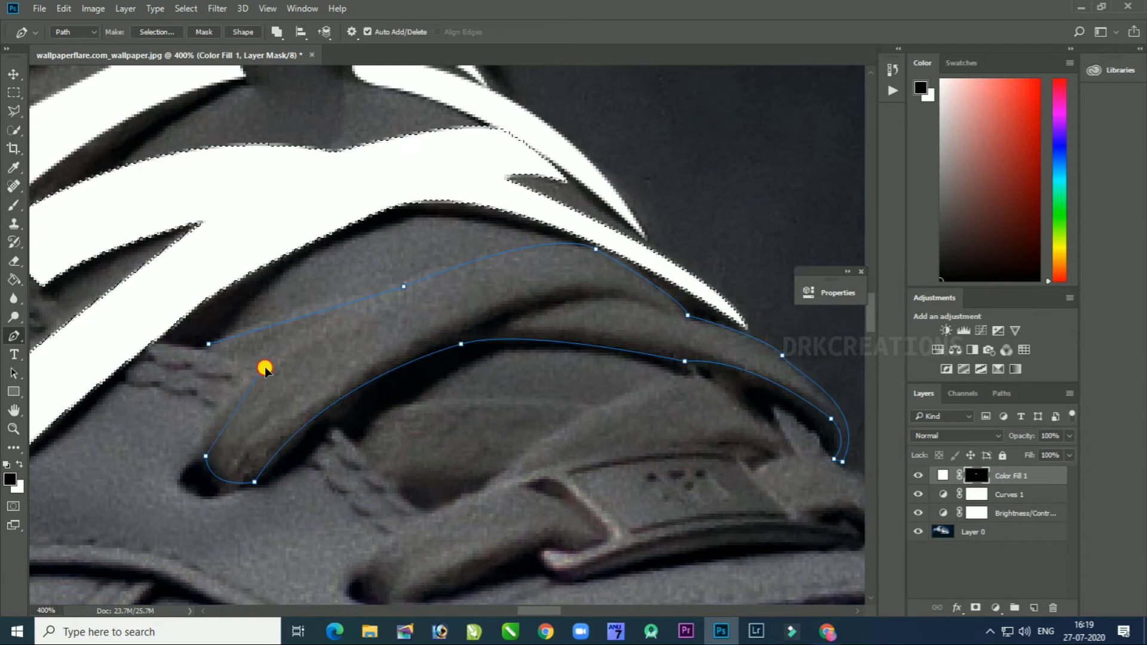
{"action": "left_click_drag", "start_coordinate": [265, 369], "coordinate": [299, 350]}
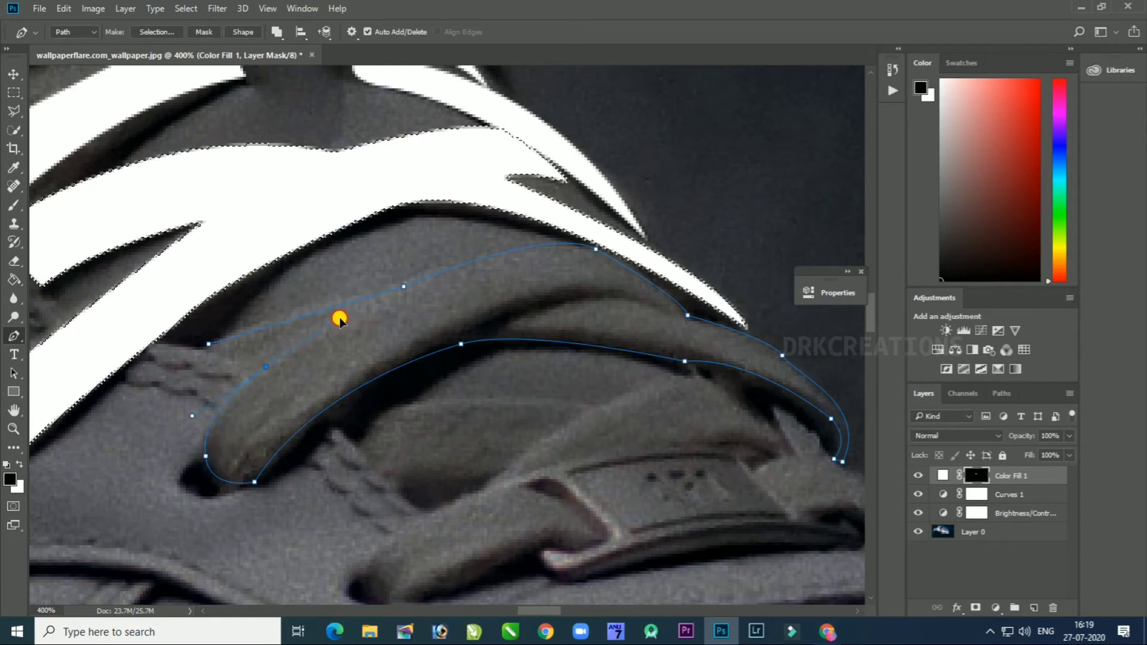
{"action": "left_click", "coordinate": [266, 367], "text": "alt"}
{"action": "left_click", "coordinate": [209, 345]}
Step: Turn the closed lace path into a new selection and fill it white on the Color Fill 1 mask
{"action": "right_click", "coordinate": [372, 289]}
{"action": "left_click", "coordinate": [418, 354]}
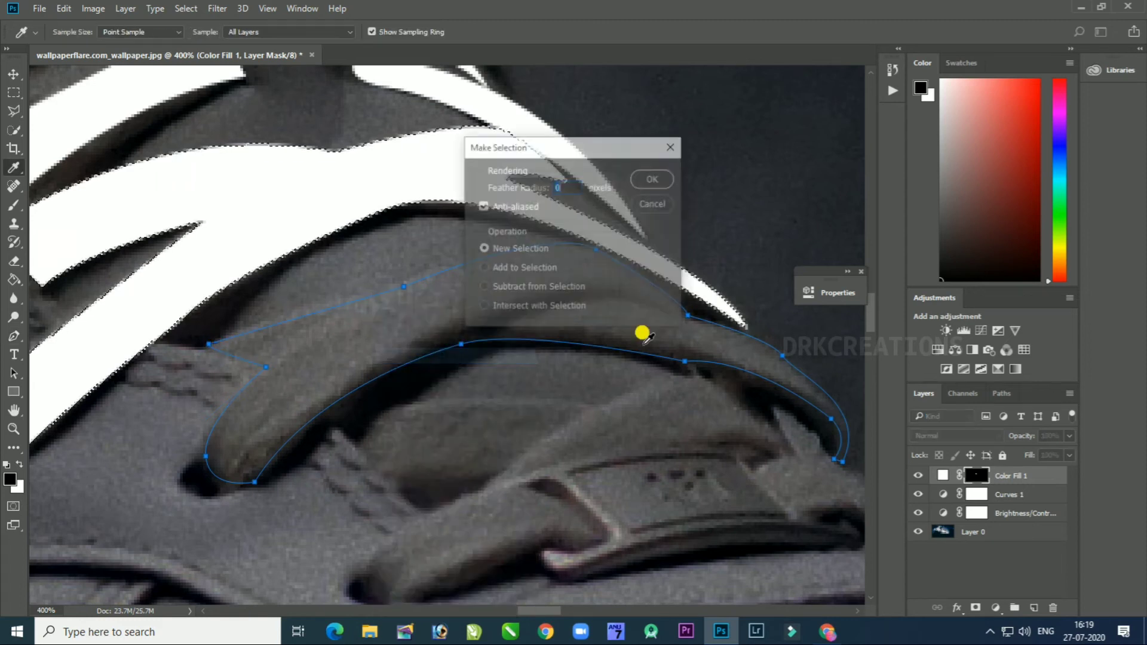
{"action": "left_click", "coordinate": [657, 177]}
{"action": "key", "text": "ctrl+BackSpace"}
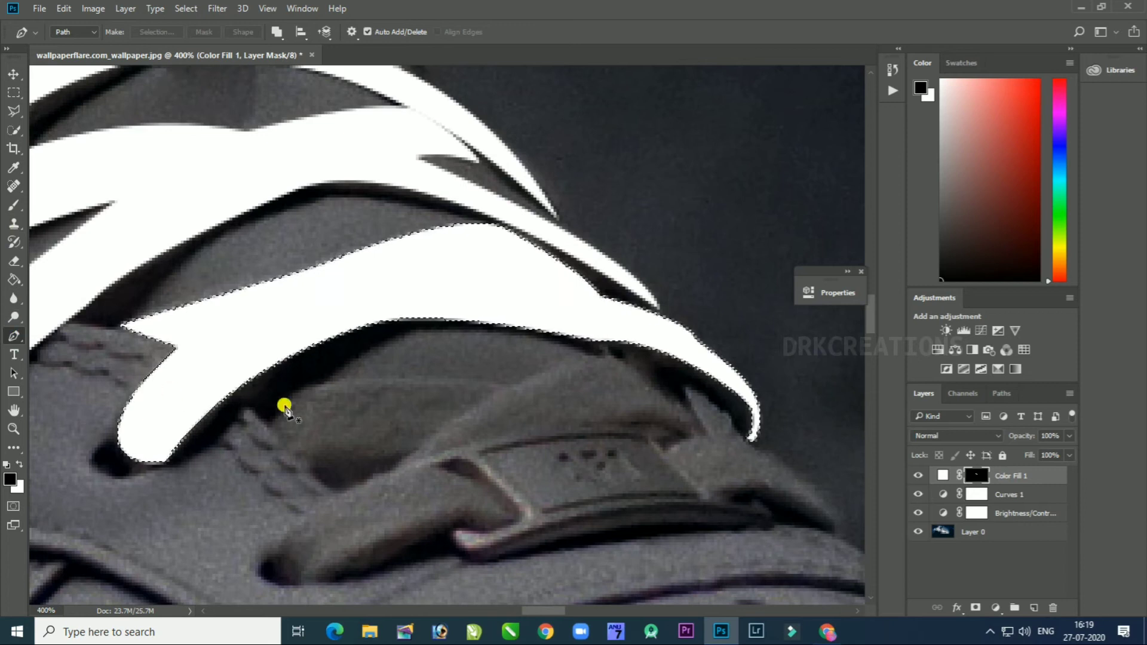
Step: Start a path along the lowest laces' upper edge, over the crossing strand's peak, and down to the strand beyond the lace tag
{"action": "left_click", "coordinate": [261, 399]}
{"action": "left_click_drag", "start_coordinate": [514, 387], "coordinate": [528, 406]}
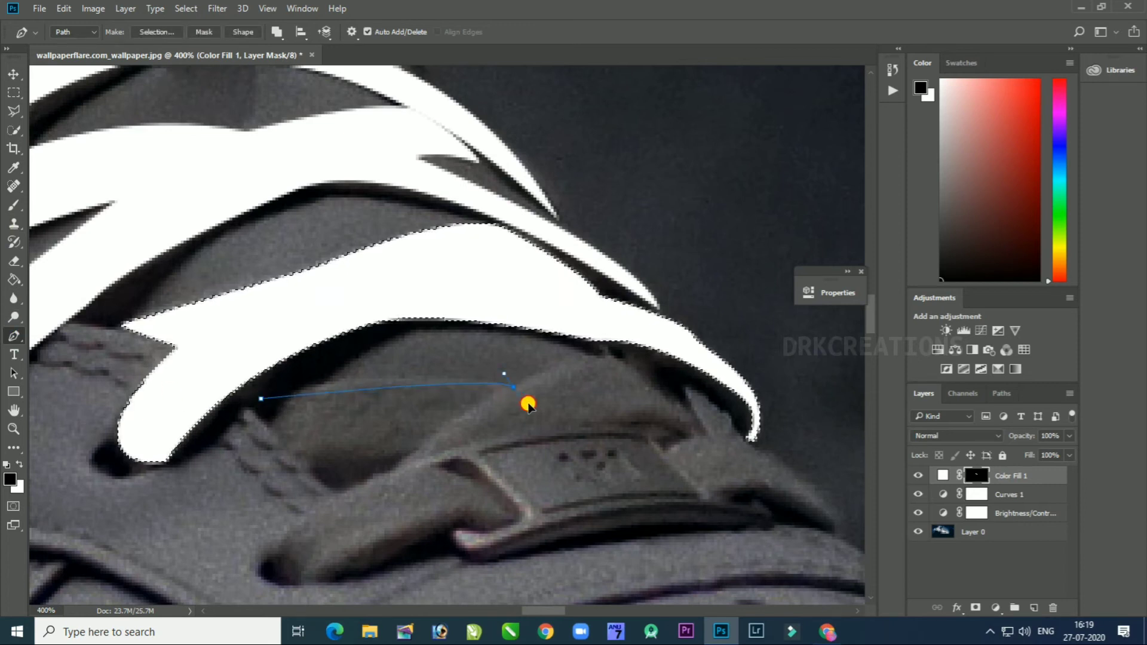
{"action": "left_click_drag", "start_coordinate": [607, 411], "coordinate": [609, 413]}
{"action": "left_click", "coordinate": [514, 388], "text": "alt"}
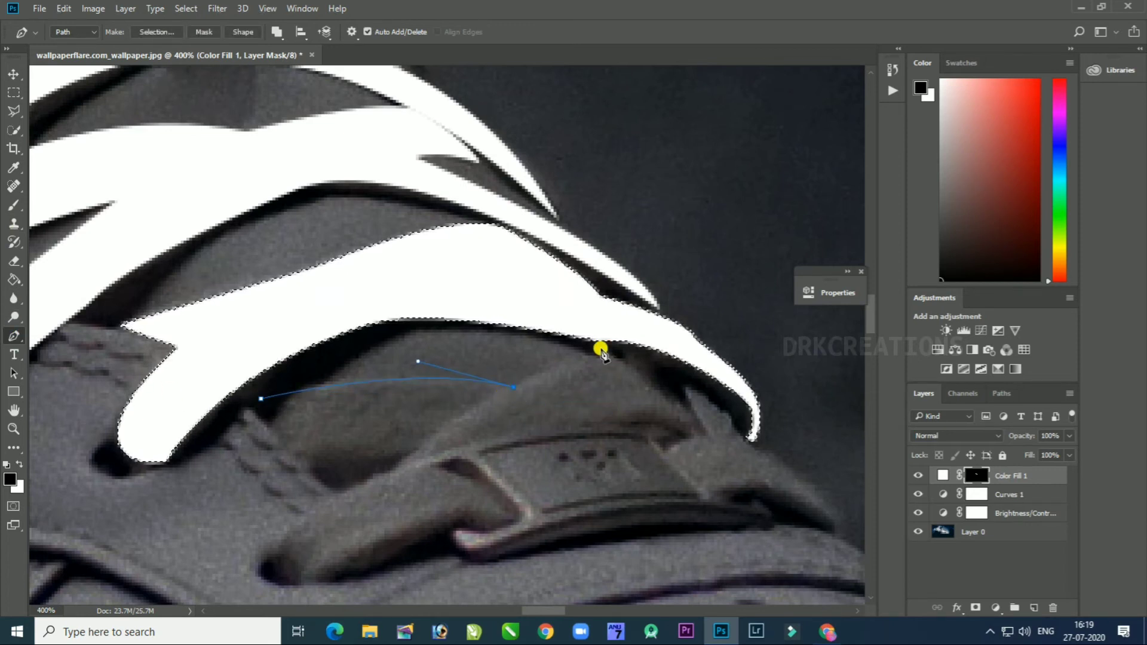
{"action": "left_click", "coordinate": [610, 353]}
{"action": "left_click", "coordinate": [607, 352], "text": "alt"}
{"action": "left_click", "coordinate": [688, 405], "text": "alt"}
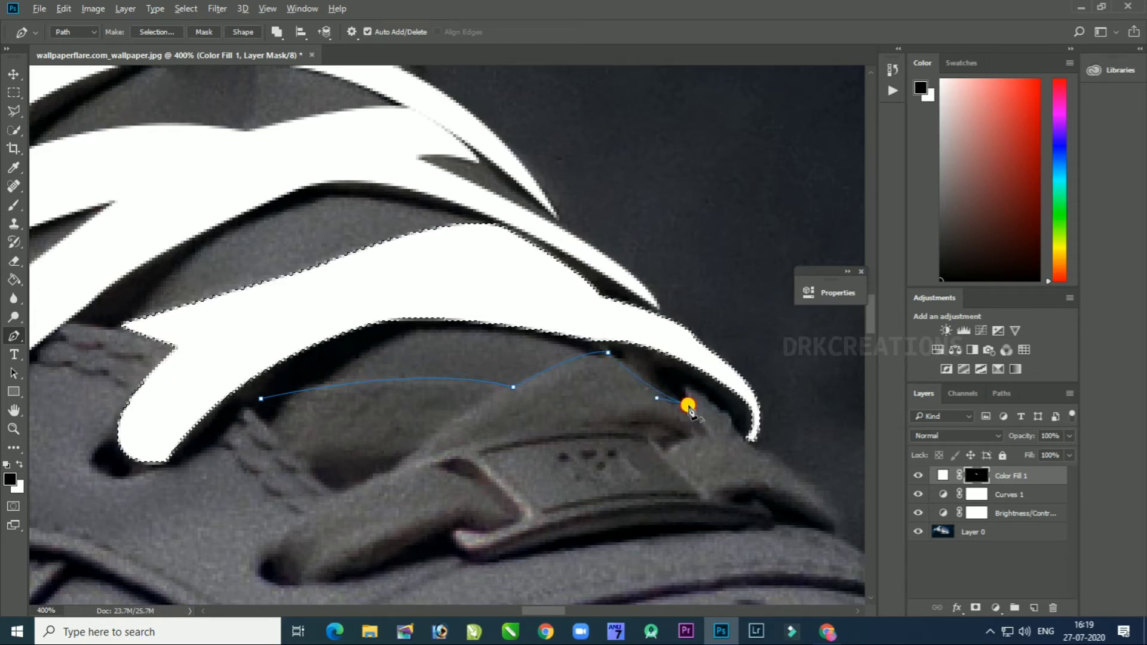
{"action": "left_click", "coordinate": [708, 433]}
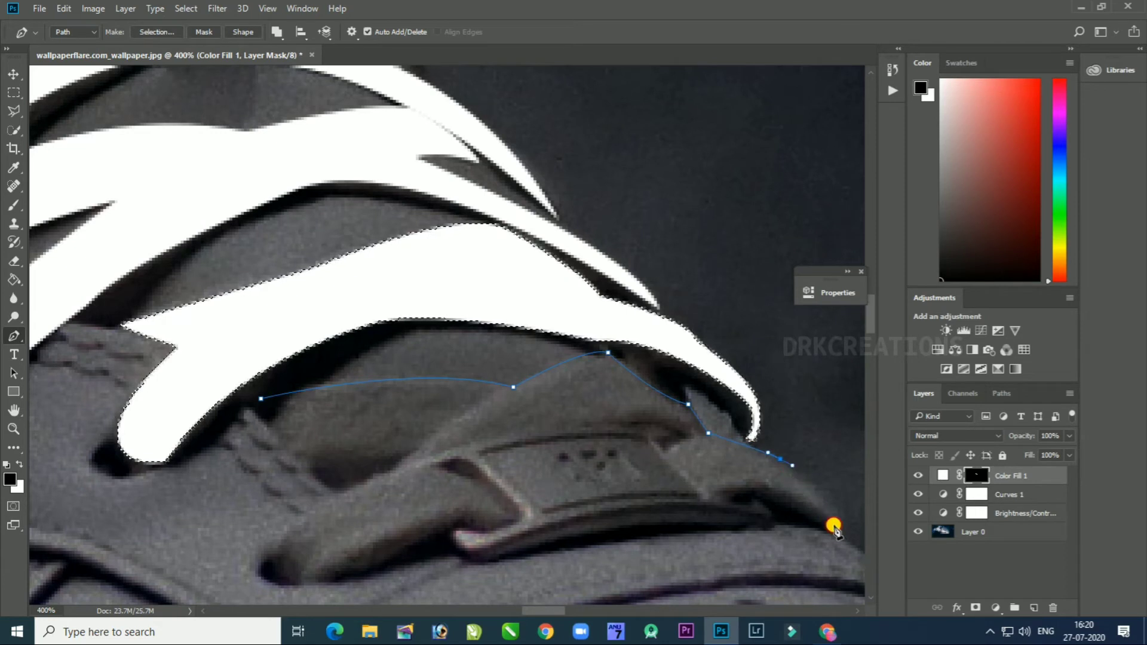
Step: Extend the path around the far strand's tip, past the tag's end, and back along the lace edge above the tag
{"action": "left_click_drag", "start_coordinate": [725, 499], "coordinate": [685, 531]}
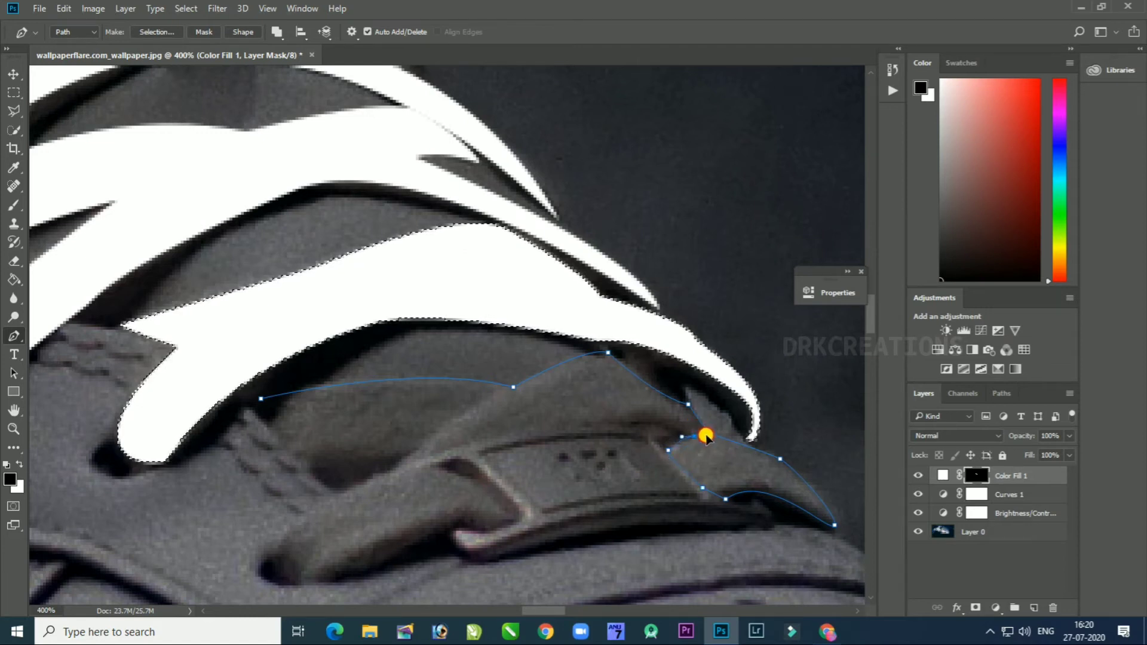
{"action": "left_click_drag", "start_coordinate": [549, 441], "coordinate": [614, 428]}
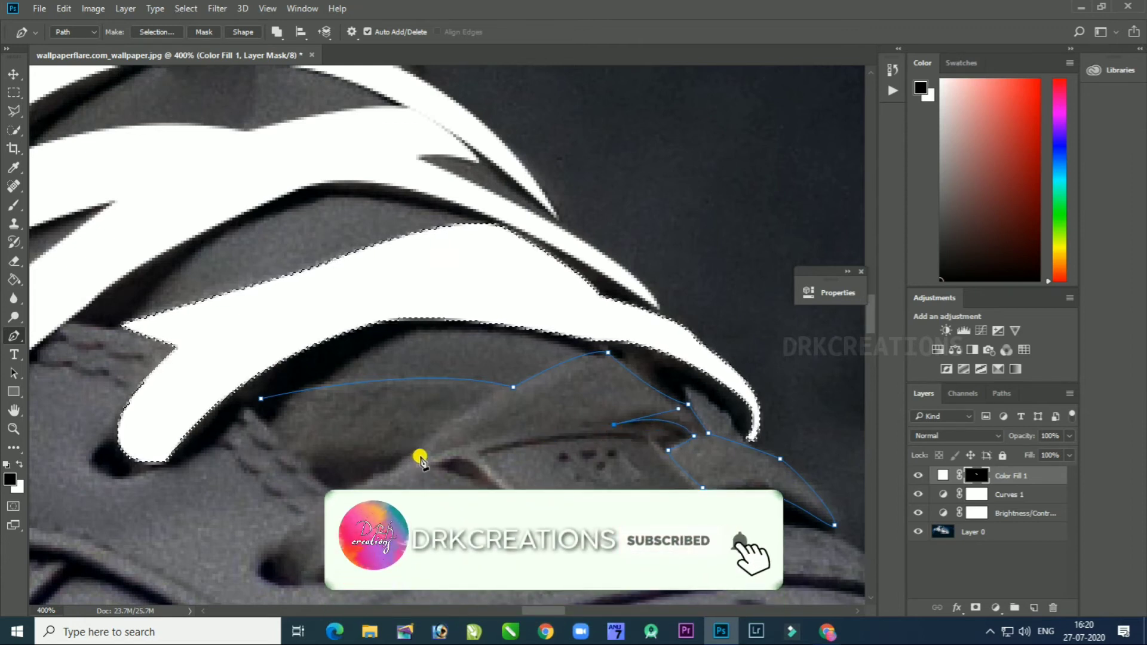
{"action": "left_click_drag", "start_coordinate": [422, 456], "coordinate": [415, 469]}
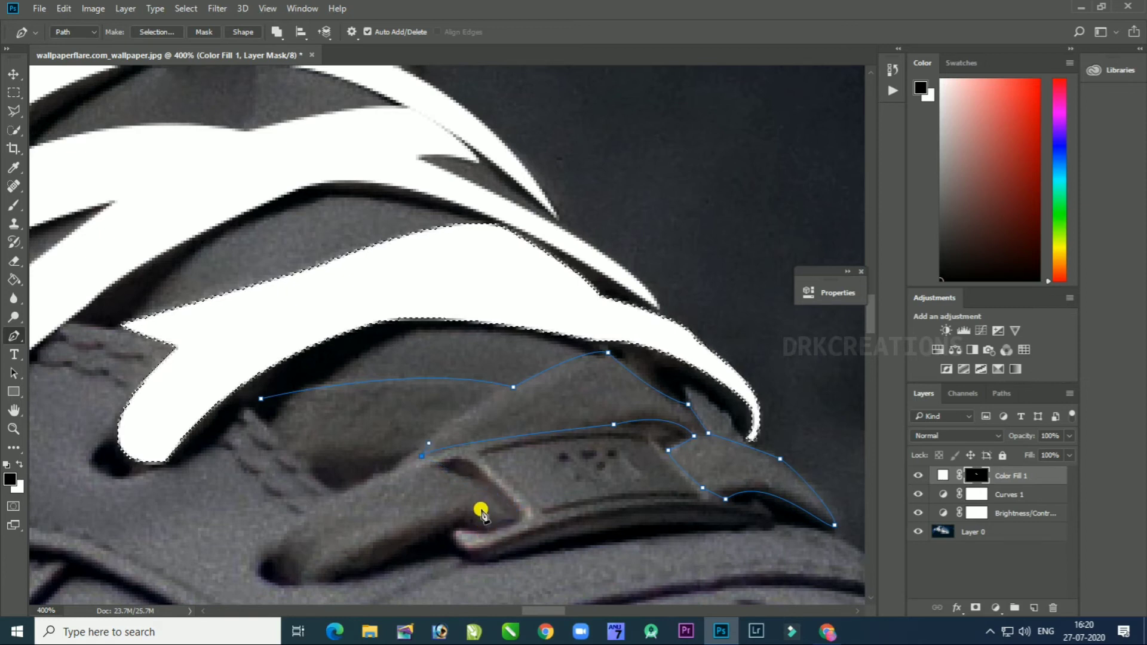
Step: Trace the lace's end where it passes through the tag's near opening, ending on the lace's underside
{"action": "left_click", "coordinate": [424, 471]}
{"action": "left_click_drag", "start_coordinate": [474, 472], "coordinate": [511, 523]}
{"action": "left_click", "coordinate": [479, 480], "text": "alt"}
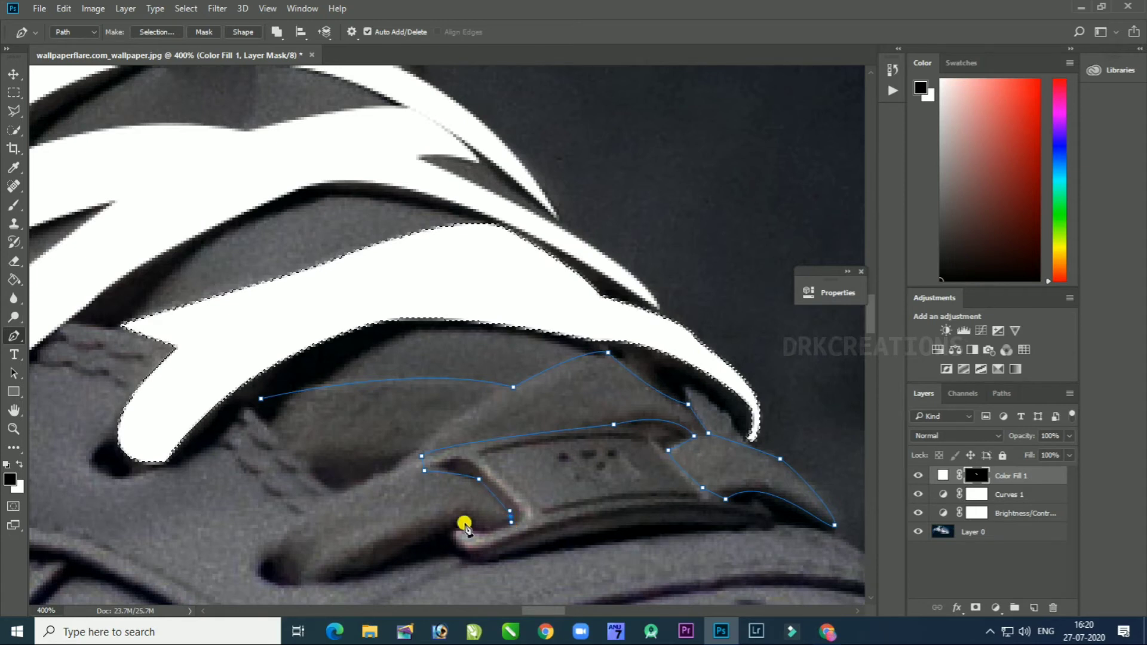
{"action": "left_click_drag", "start_coordinate": [318, 577], "coordinate": [156, 592]}
{"action": "key", "text": "ctrl+z"}
{"action": "left_click", "coordinate": [479, 459]}
{"action": "left_click_drag", "start_coordinate": [453, 446], "coordinate": [441, 447]}
Step: Trace the lace's underside around its eyelet end and back up, then around the short branch to close the path
{"action": "left_click_drag", "start_coordinate": [313, 511], "coordinate": [245, 521]}
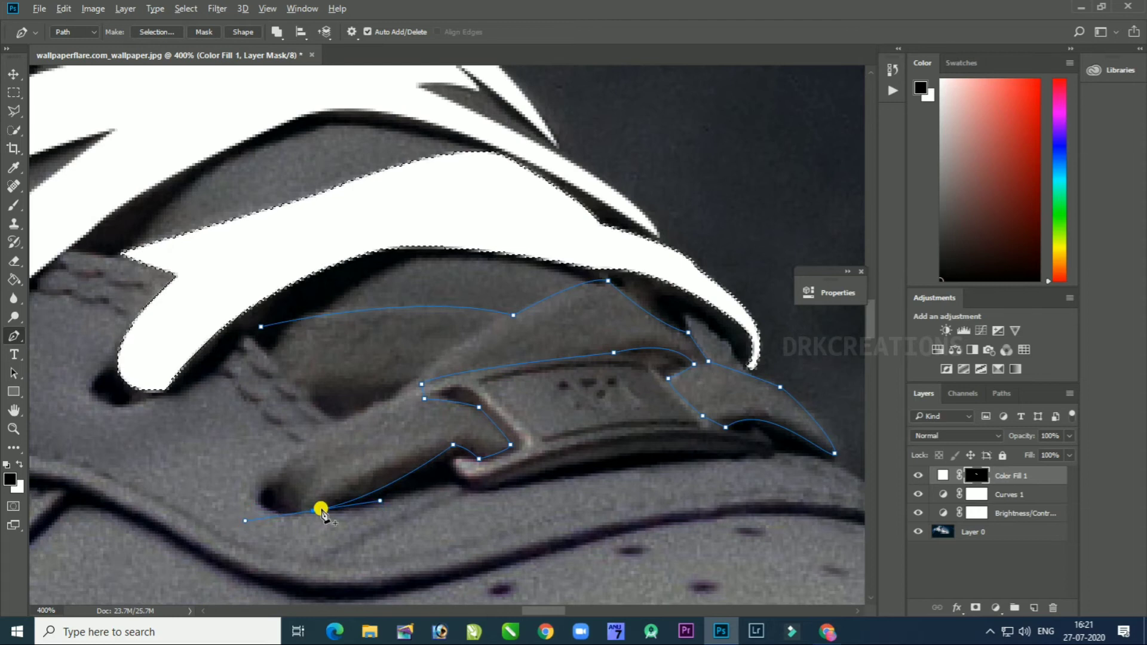
{"action": "left_click_drag", "start_coordinate": [287, 480], "coordinate": [284, 427]}
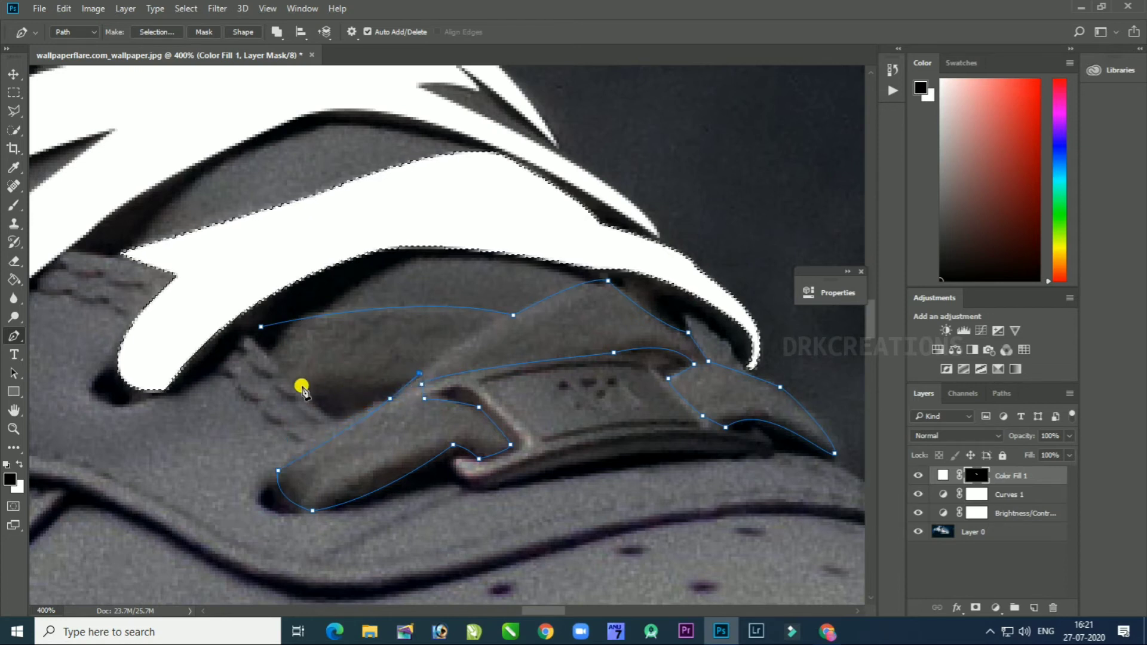
{"action": "left_click_drag", "start_coordinate": [313, 394], "coordinate": [278, 397]}
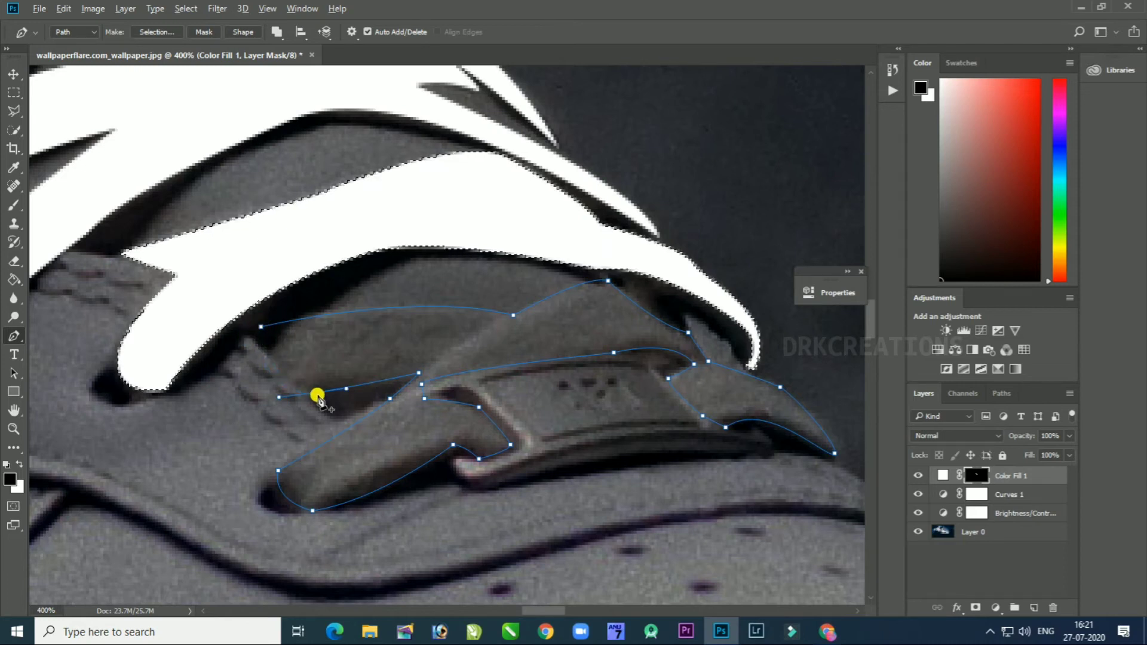
{"action": "left_click_drag", "start_coordinate": [262, 326], "coordinate": [277, 290]}
Step: Turn the lowest laces' path into a selection and fill it white on the Color Fill 1 mask
{"action": "right_click", "coordinate": [605, 269]}
{"action": "left_click", "coordinate": [648, 110]}
{"action": "left_click", "coordinate": [657, 176]}
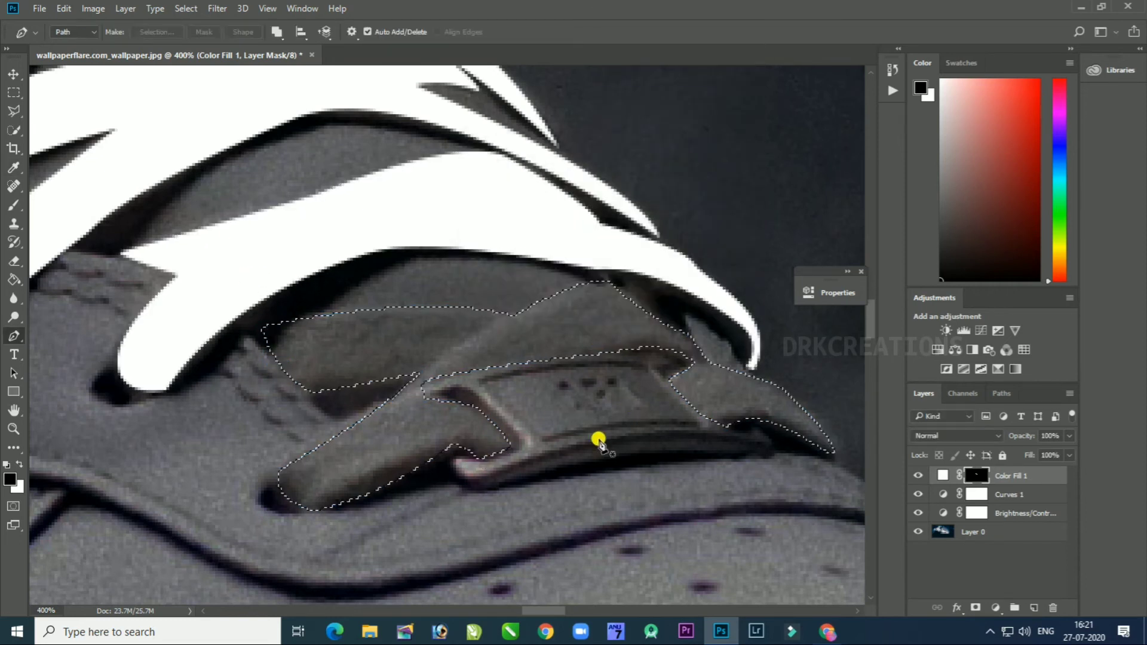
{"action": "key", "text": "ctrl+BackSpace"}
{"action": "scroll", "coordinate": [609, 439], "scroll_direction": "up", "scroll_amount": 1}
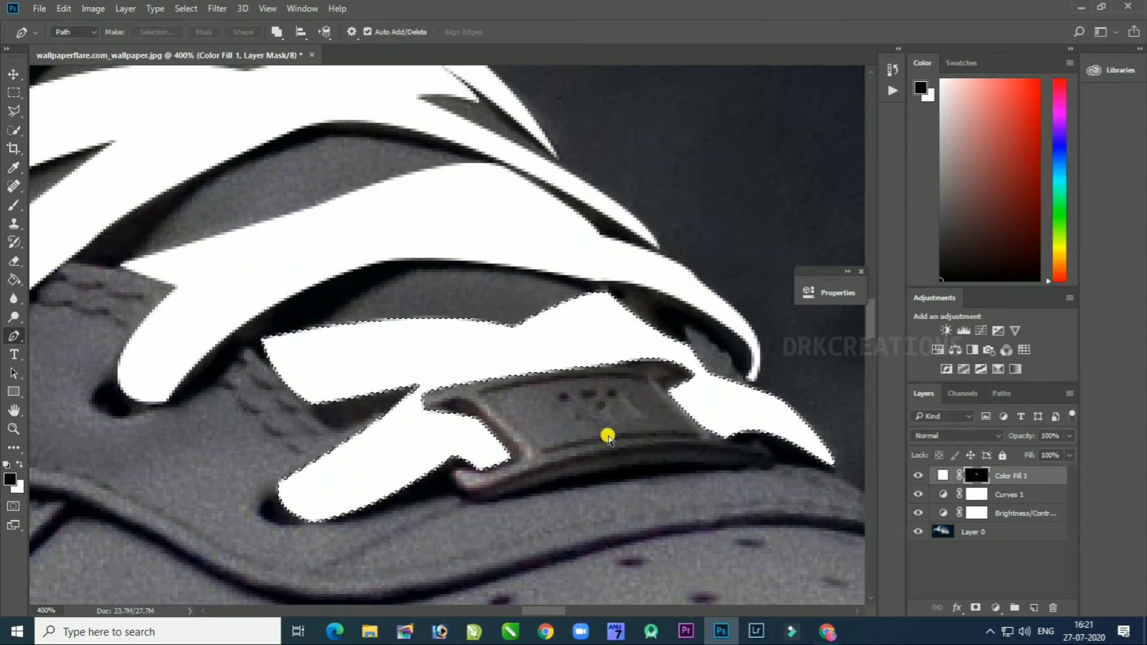
Step: Switch to the Blur tool and reduce its brush size to 100 for softening the lace mask's edges
{"action": "key", "text": "ctrl+minus"}
{"action": "key", "text": "ctrl+minus"}
{"action": "key", "text": "ctrl+minus"}
{"action": "left_click_drag", "start_coordinate": [153, 328], "coordinate": [198, 416]}
{"action": "left_click", "coordinate": [13, 300]}
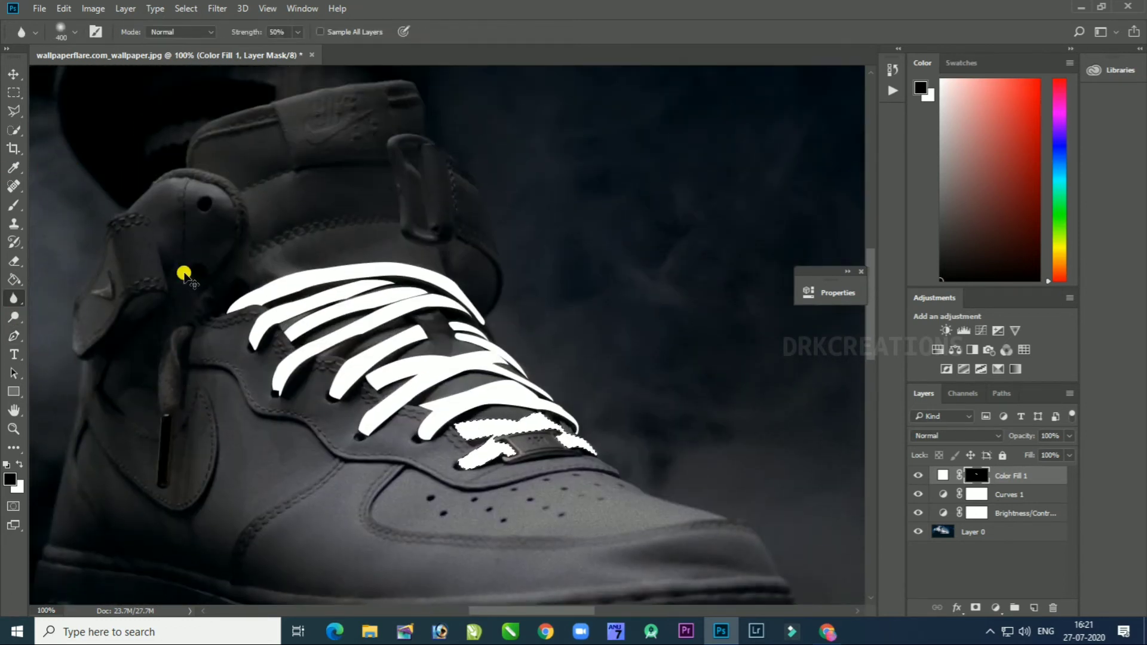
{"action": "key", "text": "ctrl+plus"}
{"action": "key", "text": "ctrl+plus"}
{"action": "key", "text": "bracketleft"}
{"action": "key", "text": "bracketleft"}
{"action": "key", "text": "bracketleft"}
{"action": "key", "text": "bracketleft"}
{"action": "key", "text": "bracketleft"}
{"action": "key", "text": "bracketleft"}
{"action": "key", "text": "bracketleft"}
{"action": "key", "text": "bracketleft"}
{"action": "key", "text": "bracketleft"}
{"action": "key", "text": "bracketleft"}
{"action": "key", "text": "bracketleft"}
{"action": "key", "text": "bracketleft"}
{"action": "key", "text": "bracketleft"}
{"action": "key", "text": "bracketleft"}
{"action": "key", "text": "bracketleft"}
{"action": "key", "text": "bracketleft"}
{"action": "key", "text": "bracketleft"}
{"action": "key", "text": "bracketleft"}
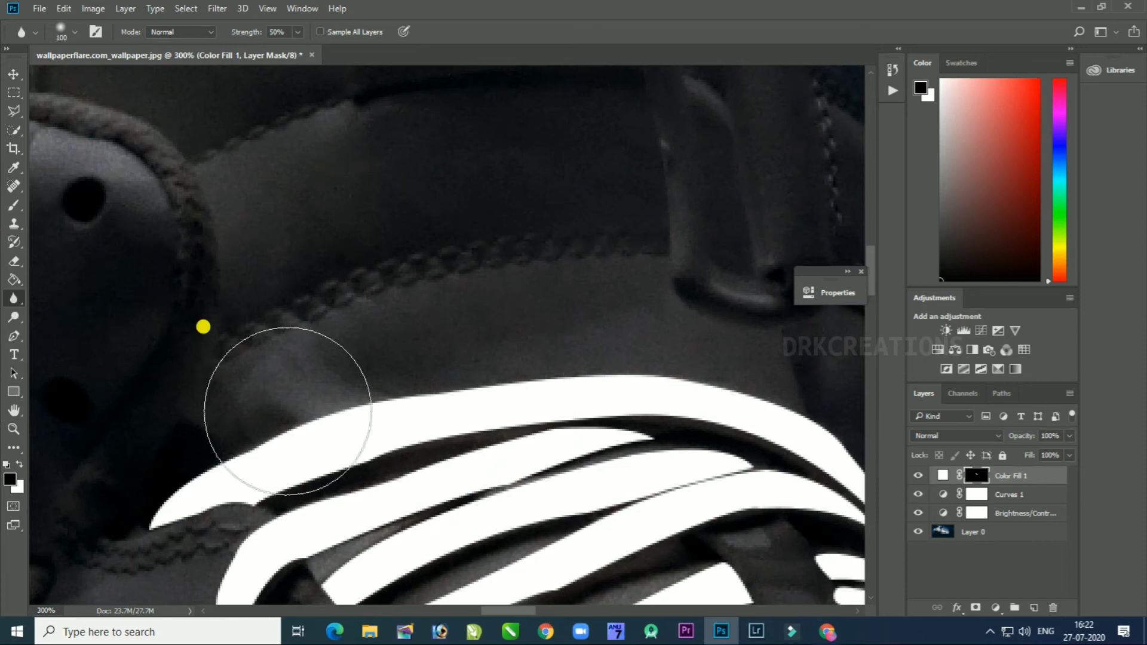
Step: Try to blur the topmost lace's edges on the mask, and set the blur brush size to 70
{"action": "mouse_move", "coordinate": [189, 498]}
{"action": "left_mouse_down"}
{"action": "mouse_move", "coordinate": [155, 499]}
{"action": "mouse_move", "coordinate": [285, 458]}
{"action": "mouse_move", "coordinate": [579, 405]}
{"action": "mouse_move", "coordinate": [519, 455]}
{"action": "mouse_move", "coordinate": [636, 525]}
{"action": "mouse_move", "coordinate": [520, 422]}
{"action": "left_mouse_up"}
{"action": "key", "text": "bracketright"}
{"action": "key", "text": "bracketright"}
{"action": "key", "text": "bracketright"}
{"action": "key", "text": "bracketright"}
{"action": "key", "text": "bracketright"}
{"action": "key", "text": "bracketright"}
{"action": "key", "text": "bracketright"}
{"action": "mouse_move", "coordinate": [821, 471]}
{"action": "left_mouse_down"}
{"action": "mouse_move", "coordinate": [726, 462]}
{"action": "mouse_move", "coordinate": [581, 359]}
{"action": "left_mouse_up"}
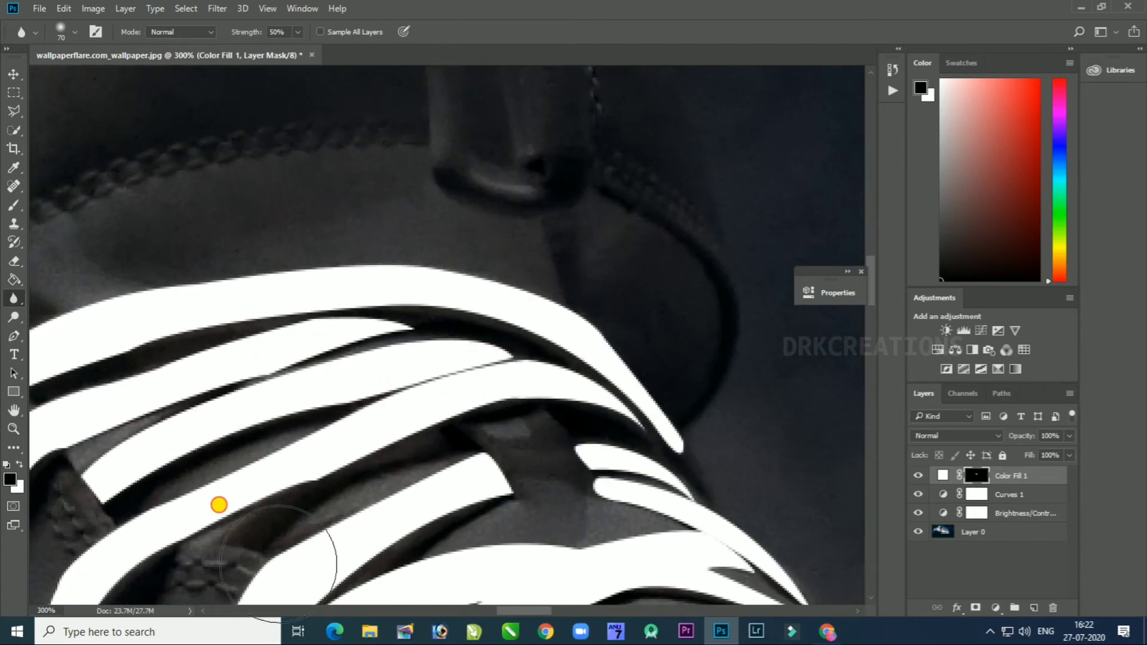
Step: Blur the mask edges of the selected lowest laces around the lace tag
{"action": "scroll", "coordinate": [354, 393], "scroll_direction": "down", "scroll_amount": 3}
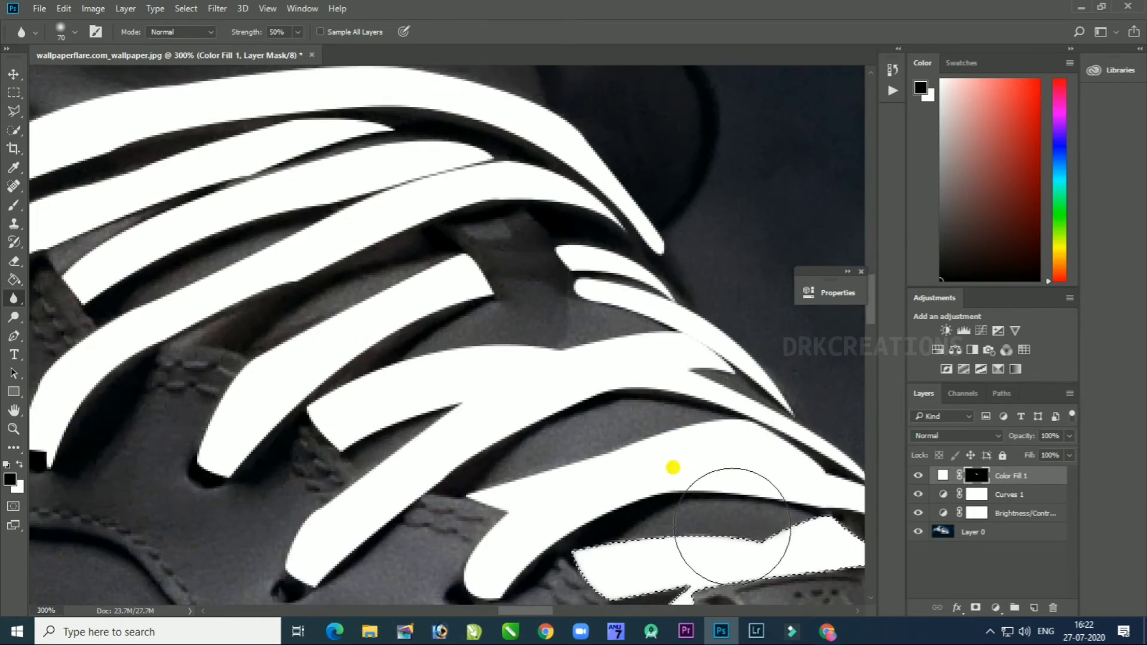
{"action": "left_click_drag", "start_coordinate": [738, 528], "coordinate": [555, 398]}
{"action": "mouse_move", "coordinate": [478, 448]}
{"action": "left_mouse_down"}
{"action": "mouse_move", "coordinate": [618, 394]}
{"action": "mouse_move", "coordinate": [731, 453]}
{"action": "mouse_move", "coordinate": [474, 455]}
{"action": "mouse_move", "coordinate": [643, 444]}
{"action": "left_mouse_up"}
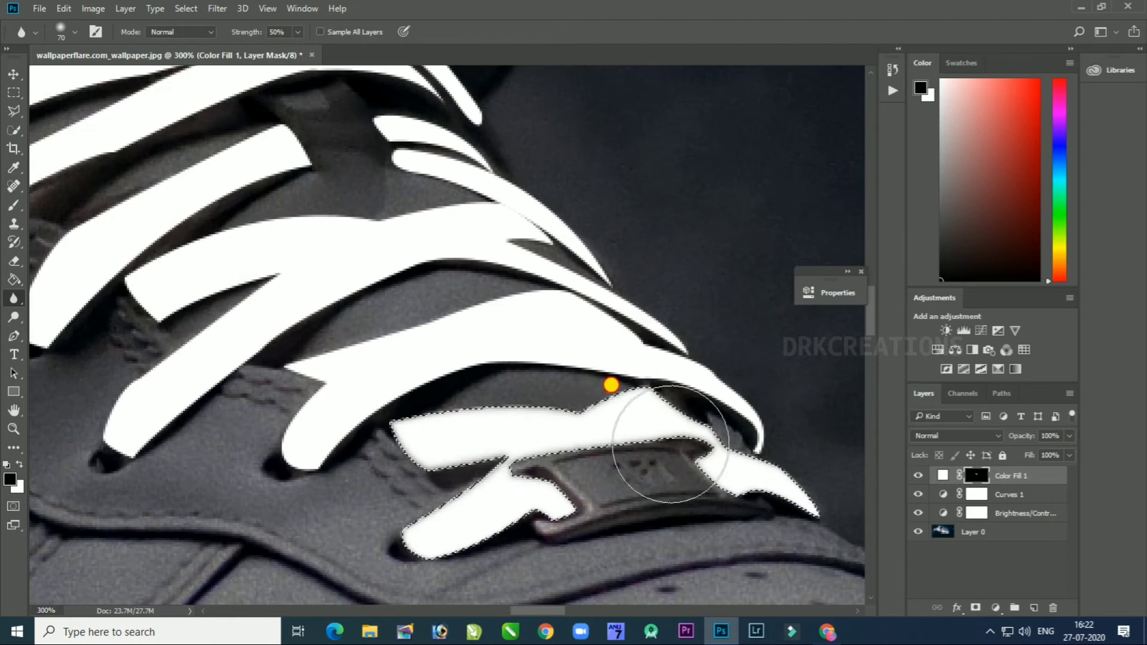
Step: Deselect the lowest laces and review the blurred edges across the whole lace mask
{"action": "key", "text": "ctrl+d"}
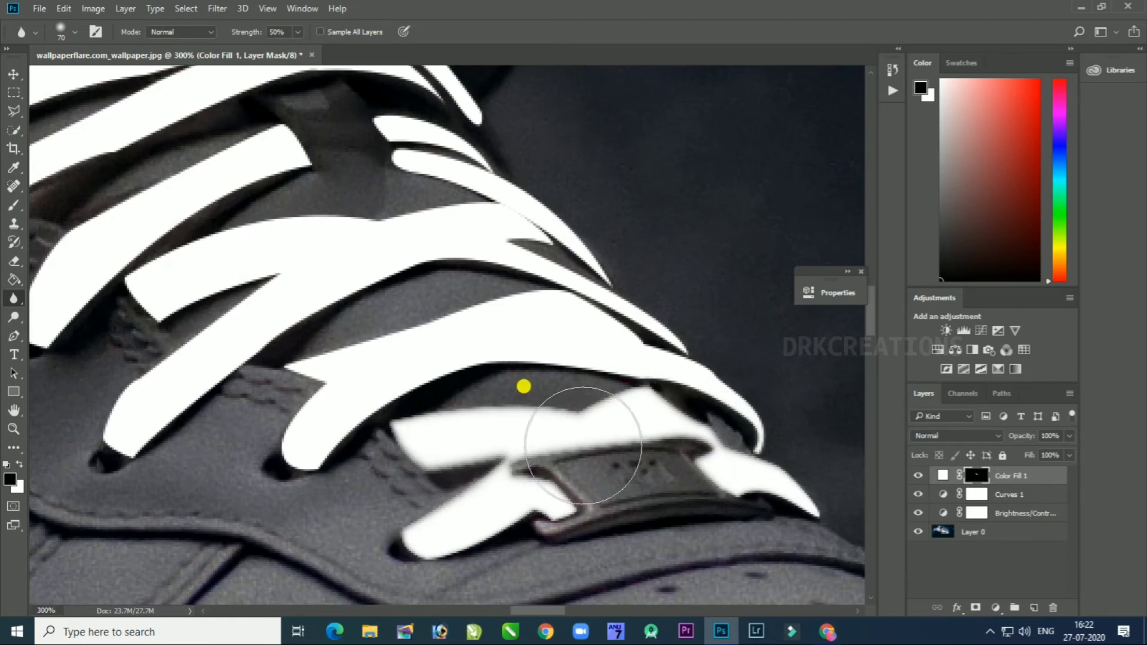
{"action": "mouse_move", "coordinate": [315, 433]}
{"action": "left_mouse_down"}
{"action": "mouse_move", "coordinate": [889, 572]}
{"action": "mouse_move", "coordinate": [438, 446]}
{"action": "left_mouse_up"}
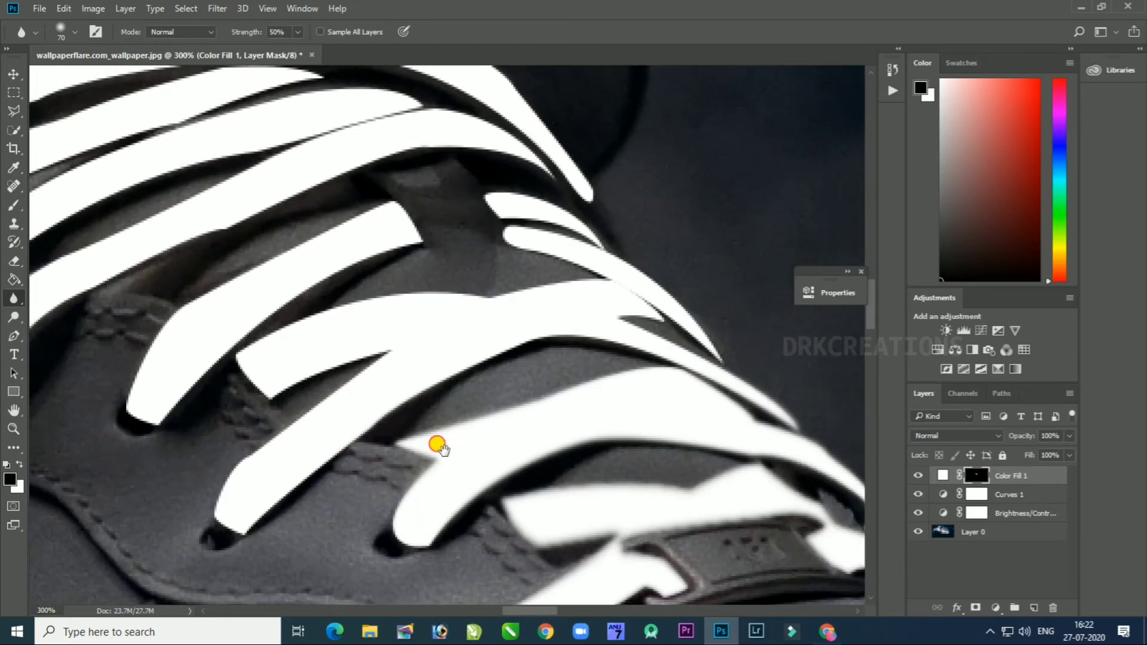
{"action": "left_click_drag", "start_coordinate": [225, 301], "coordinate": [404, 500]}
{"action": "mouse_move", "coordinate": [717, 319]}
{"action": "left_mouse_down"}
{"action": "mouse_move", "coordinate": [330, 295]}
{"action": "mouse_move", "coordinate": [178, 381]}
{"action": "mouse_move", "coordinate": [138, 496]}
{"action": "left_mouse_up"}
{"action": "left_click_drag", "start_coordinate": [217, 459], "coordinate": [531, 424]}
{"action": "mouse_move", "coordinate": [582, 164]}
{"action": "left_mouse_down"}
{"action": "mouse_move", "coordinate": [445, 371]}
{"action": "mouse_move", "coordinate": [438, 607]}
{"action": "mouse_move", "coordinate": [235, 367]}
{"action": "mouse_move", "coordinate": [232, 305]}
{"action": "left_mouse_up"}
{"action": "key", "text": "ctrl+minus"}
{"action": "key", "text": "ctrl+minus"}
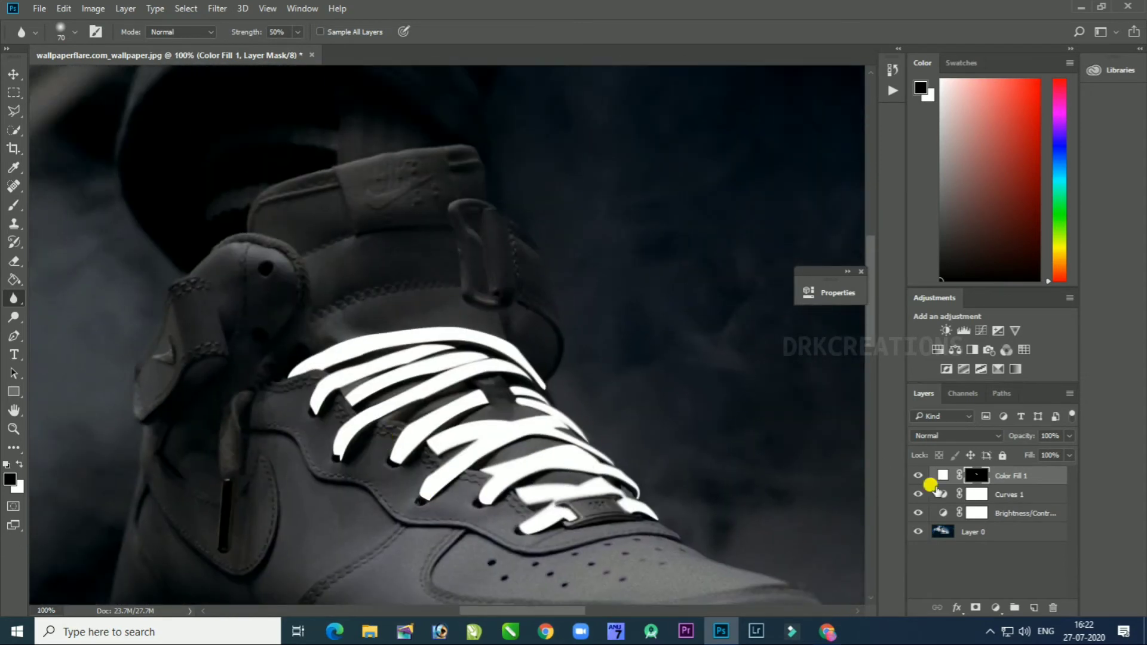
Step: Add an Outer Glow layer style to the Color Fill 1 layer and open its glow color for editing
{"action": "left_click", "coordinate": [14, 337]}
{"action": "right_click", "coordinate": [1023, 478]}
{"action": "left_click", "coordinate": [769, 89]}
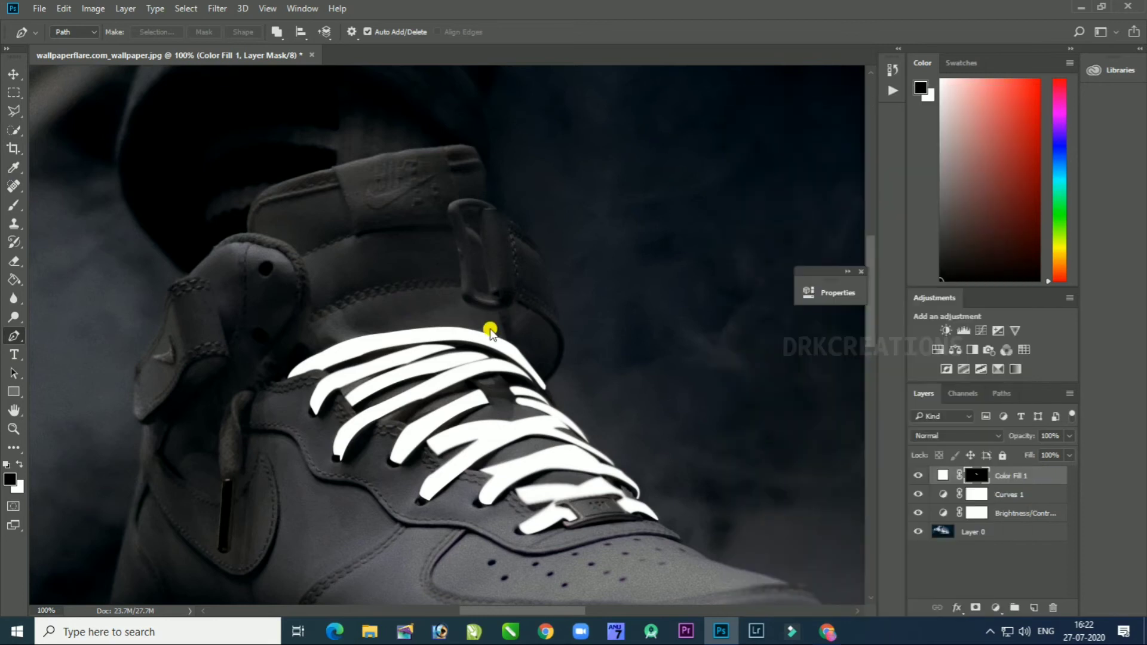
{"action": "left_click", "coordinate": [598, 366]}
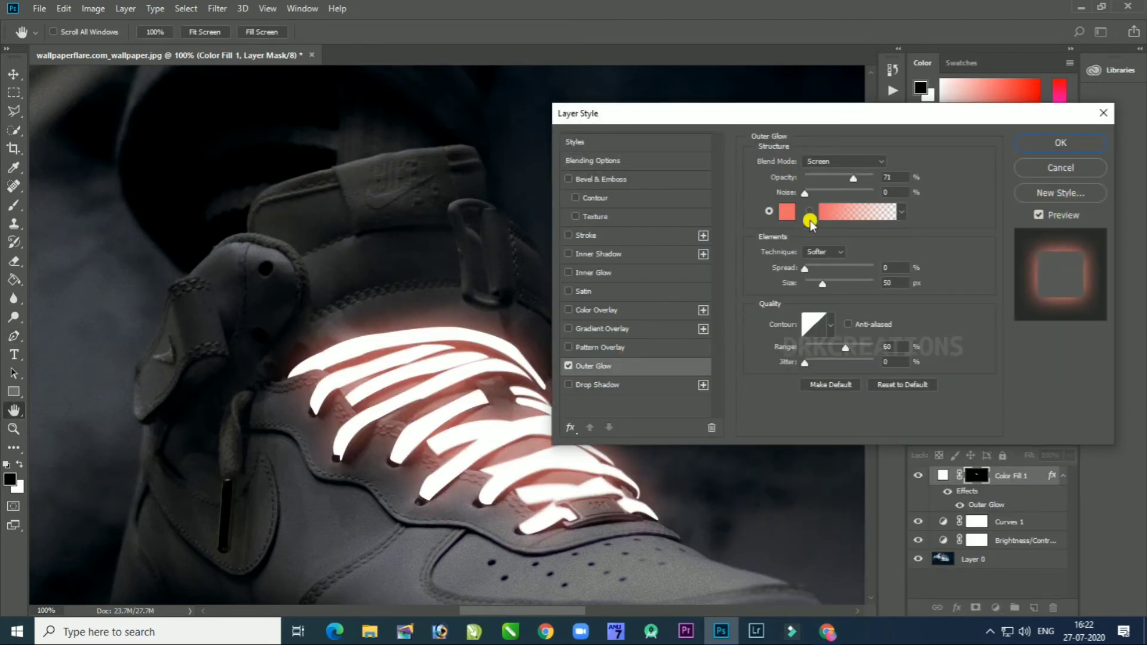
{"action": "left_click", "coordinate": [789, 210]}
Step: Try muted red, cyan and green shades for the laces' outer glow color
{"action": "left_click", "coordinate": [572, 235]}
{"action": "left_click_drag", "start_coordinate": [571, 260], "coordinate": [559, 230]}
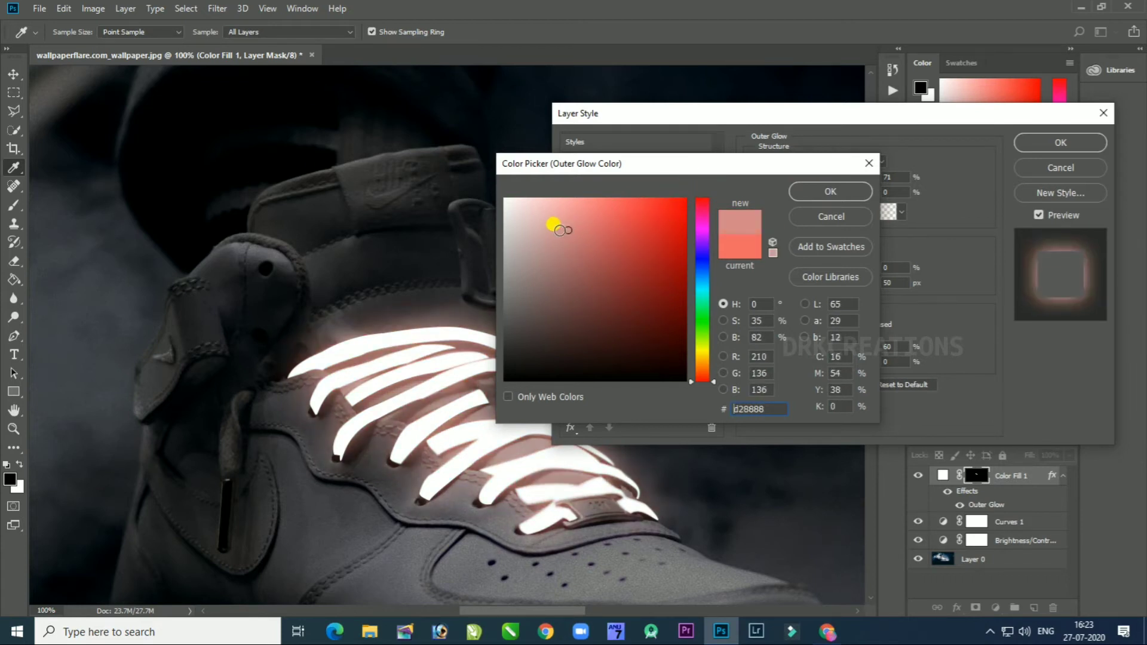
{"action": "left_click_drag", "start_coordinate": [700, 294], "coordinate": [704, 289]}
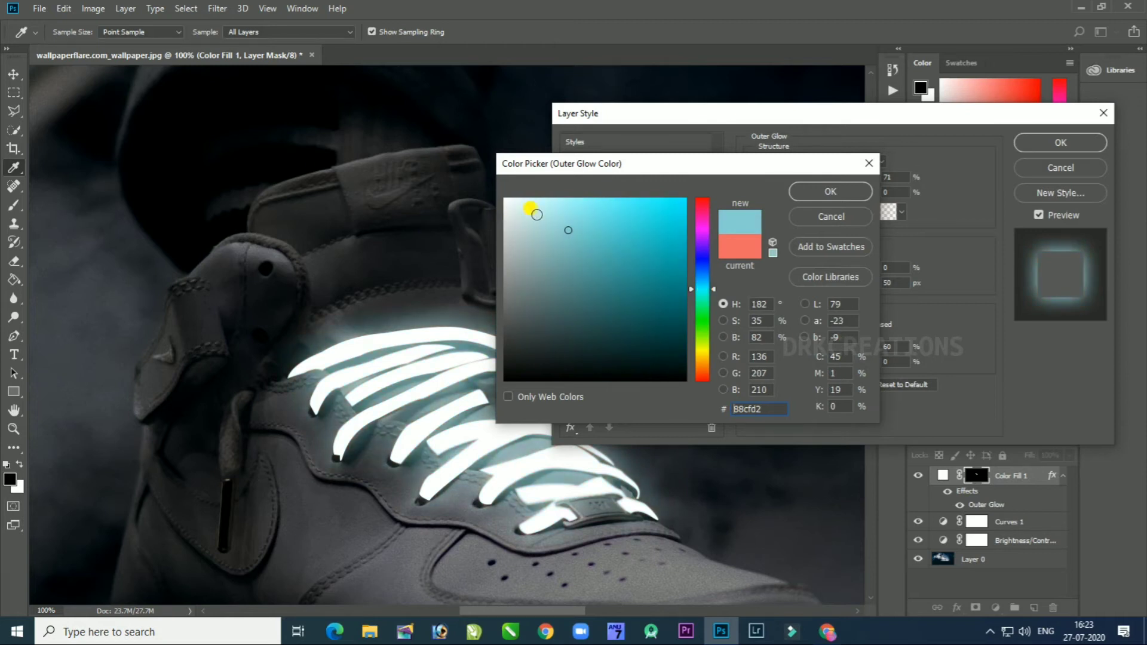
{"action": "left_click", "coordinate": [577, 204]}
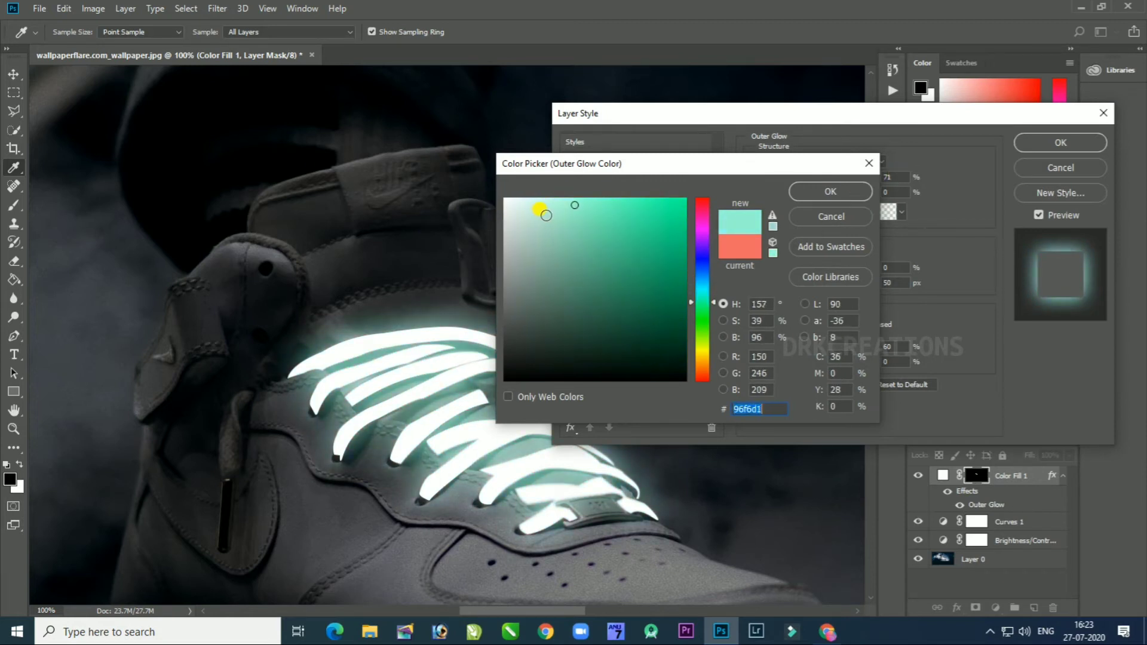
{"action": "scroll", "coordinate": [986, 246], "scroll_direction": "down", "scroll_amount": 20}
{"action": "scroll", "coordinate": [986, 246], "scroll_direction": "down", "scroll_amount": 20}
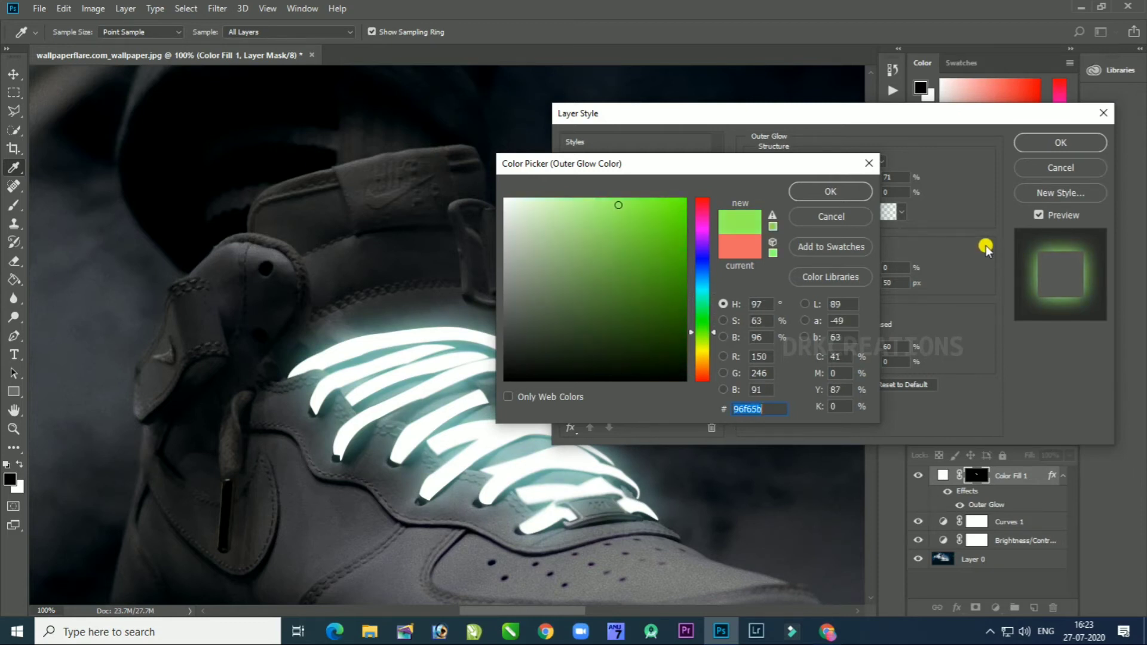
{"action": "scroll", "coordinate": [986, 246], "scroll_direction": "down", "scroll_amount": 20}
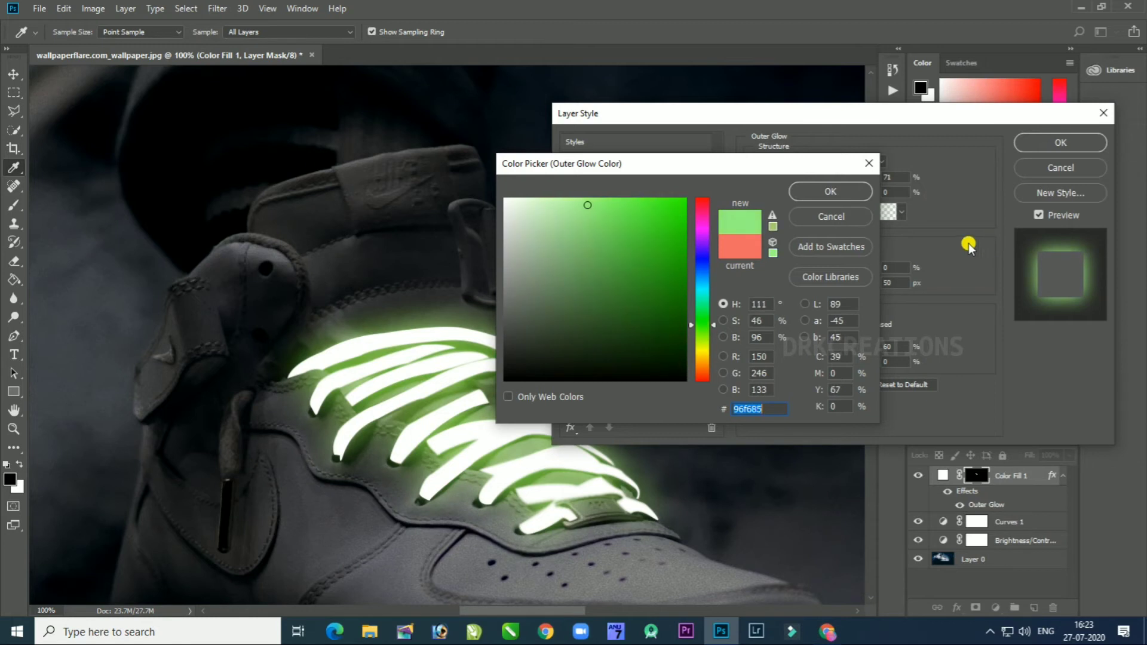
Step: Set the laces' outer glow color to light cyan, hex 85edec
{"action": "left_click", "coordinate": [698, 291]}
{"action": "left_click_drag", "start_coordinate": [565, 209], "coordinate": [584, 211]}
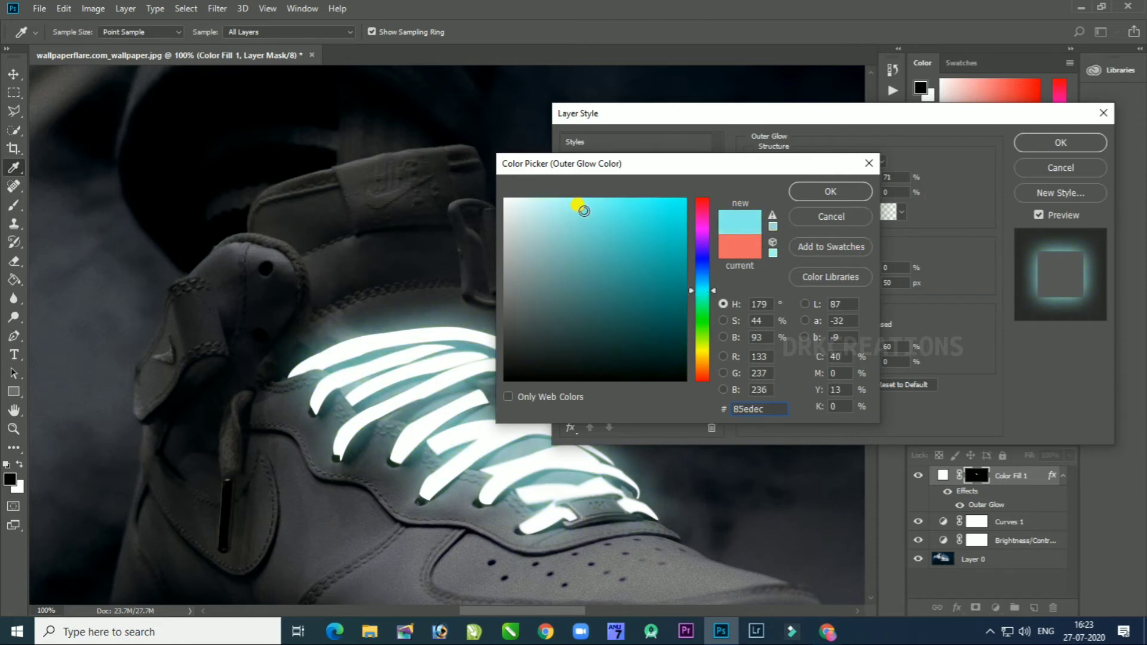
{"action": "left_click", "coordinate": [832, 192]}
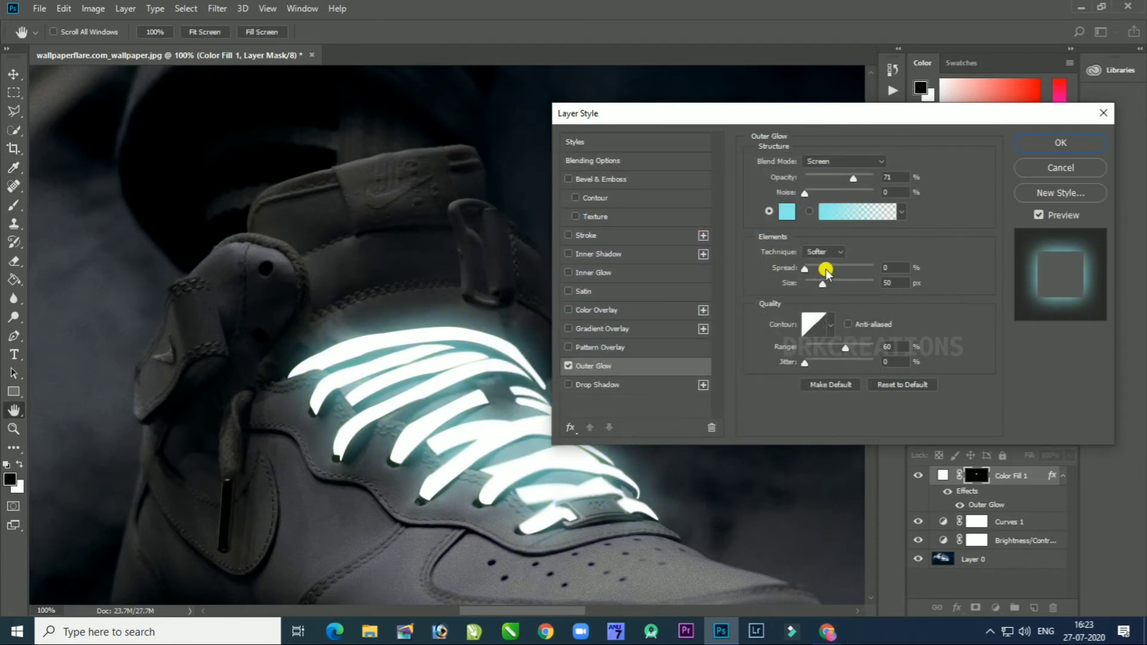
Step: Set the laces' outer glow to 55% opacity, 0% spread, 80 px size and 100% jitter, and apply the style
{"action": "left_click_drag", "start_coordinate": [820, 269], "coordinate": [805, 267]}
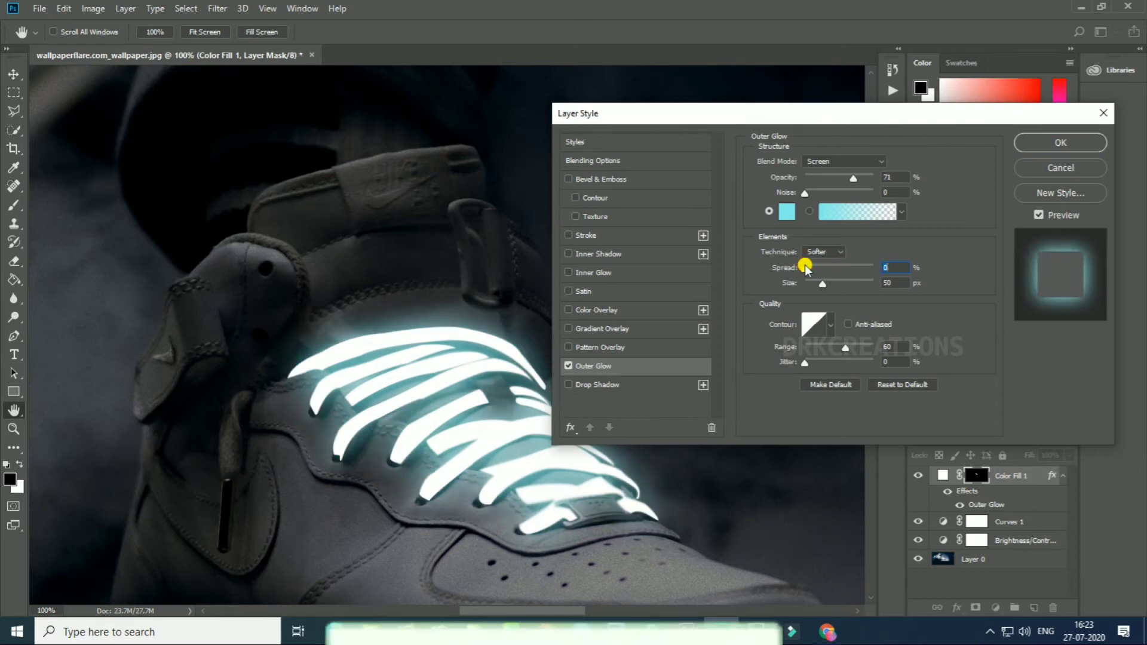
{"action": "mouse_move", "coordinate": [846, 179]}
{"action": "left_mouse_down"}
{"action": "mouse_move", "coordinate": [861, 179]}
{"action": "mouse_move", "coordinate": [843, 179]}
{"action": "left_mouse_up"}
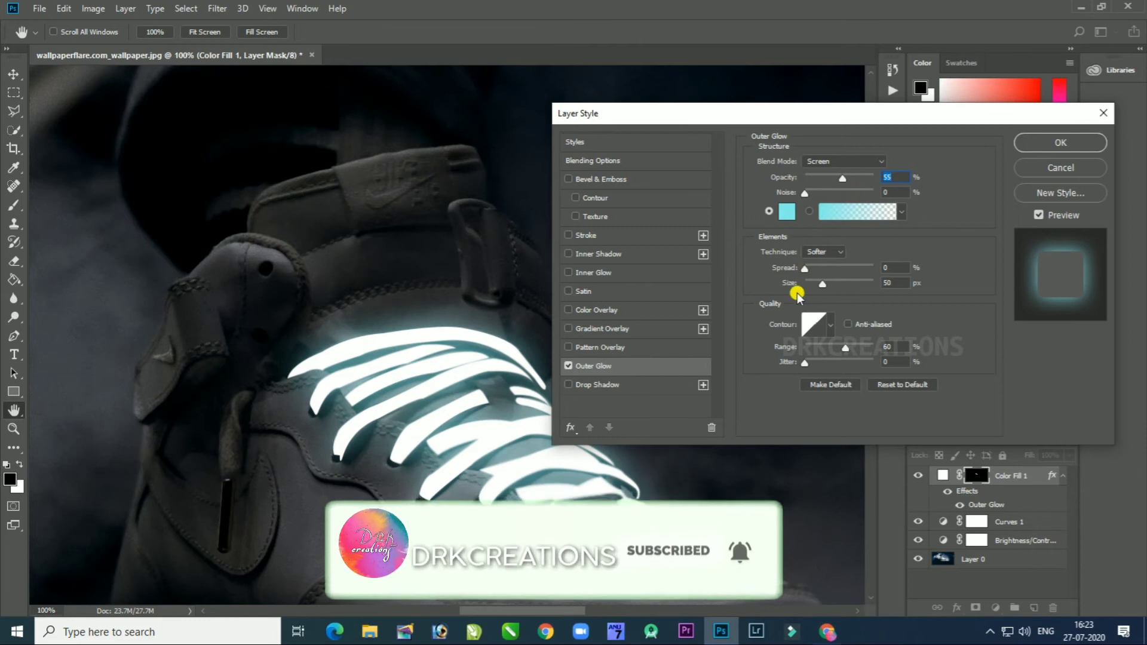
{"action": "left_click_drag", "start_coordinate": [840, 281], "coordinate": [835, 305]}
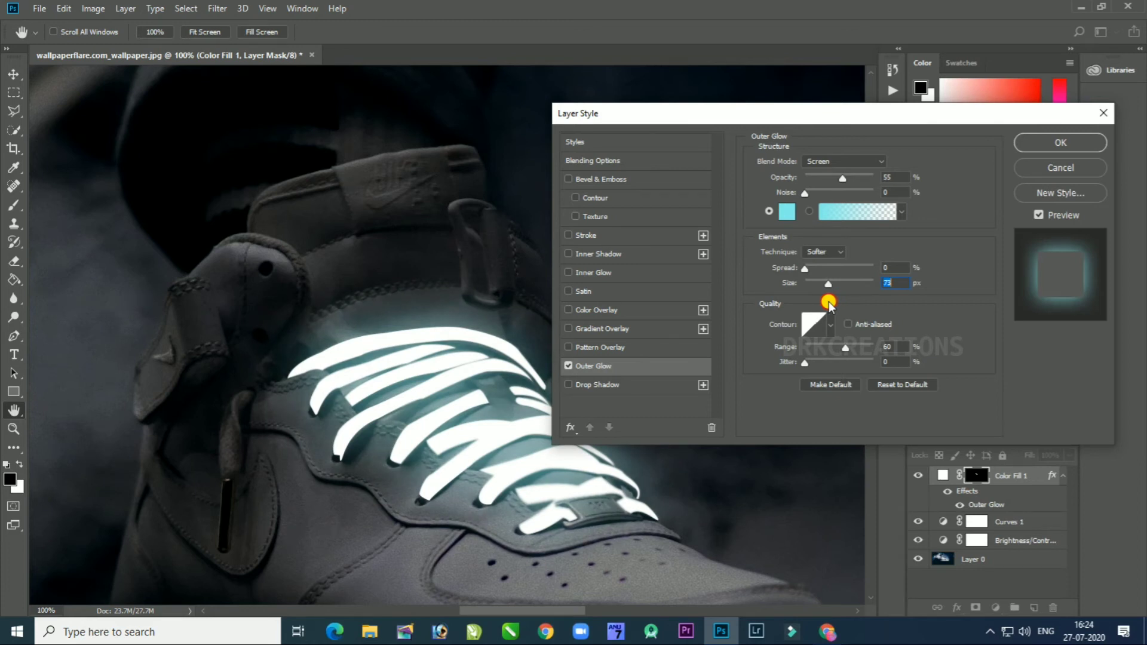
{"action": "type", "text": "75"}
{"action": "key", "text": "BackSpace"}
{"action": "type", "text": "80"}
{"action": "mouse_move", "coordinate": [843, 180]}
{"action": "left_mouse_down"}
{"action": "mouse_move", "coordinate": [920, 176]}
{"action": "mouse_move", "coordinate": [843, 189]}
{"action": "left_mouse_up"}
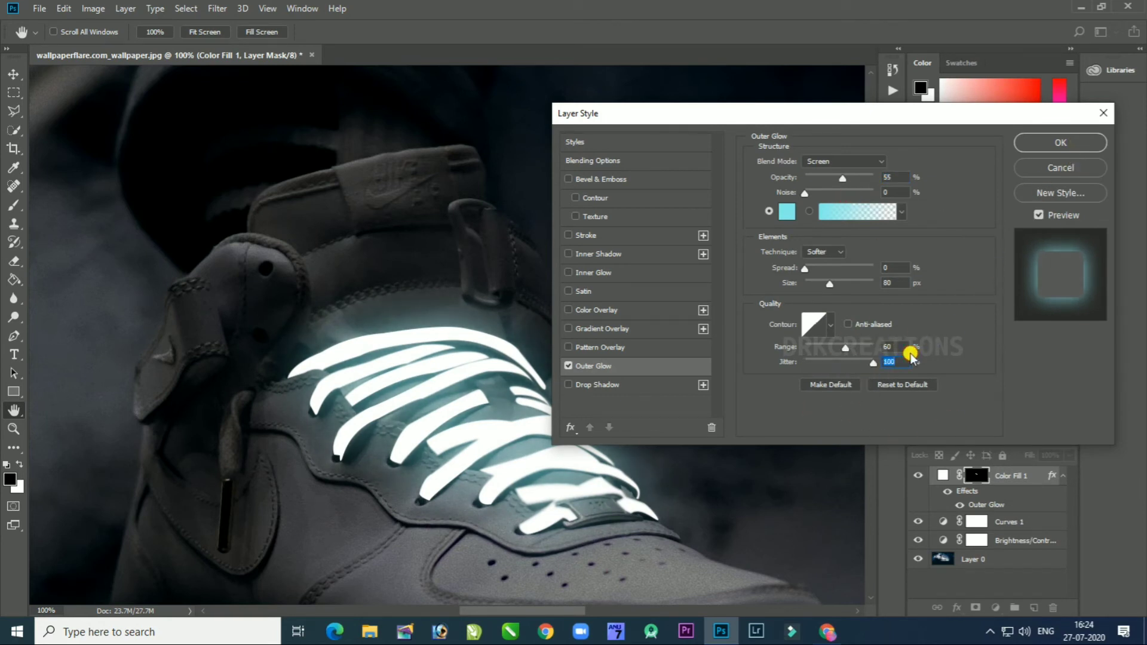
{"action": "left_click", "coordinate": [1090, 144]}
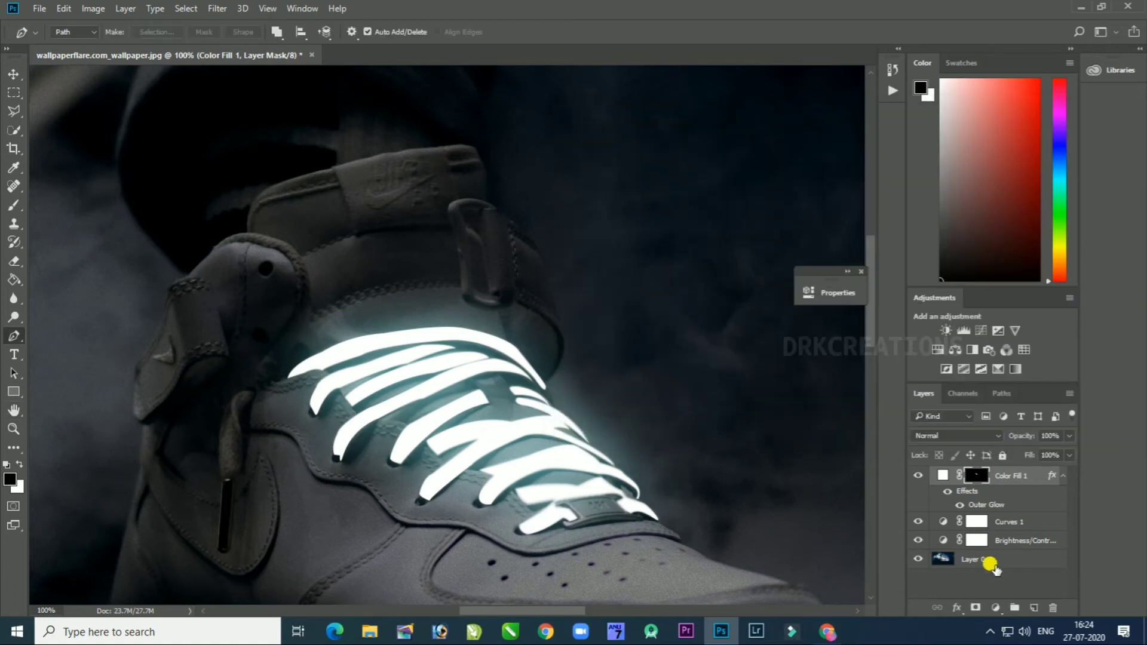
Step: Add a white Solid Color fill layer above Color Fill 1 and invert its mask to black
{"action": "left_click", "coordinate": [995, 608]}
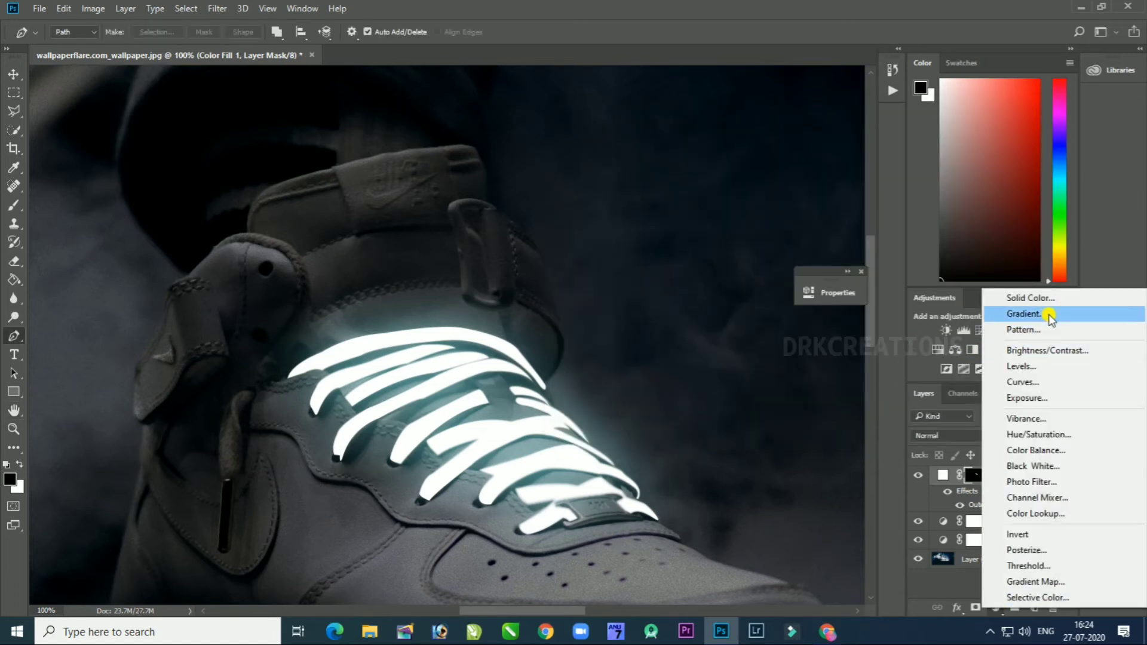
{"action": "left_click", "coordinate": [989, 299]}
{"action": "key", "text": "Return"}
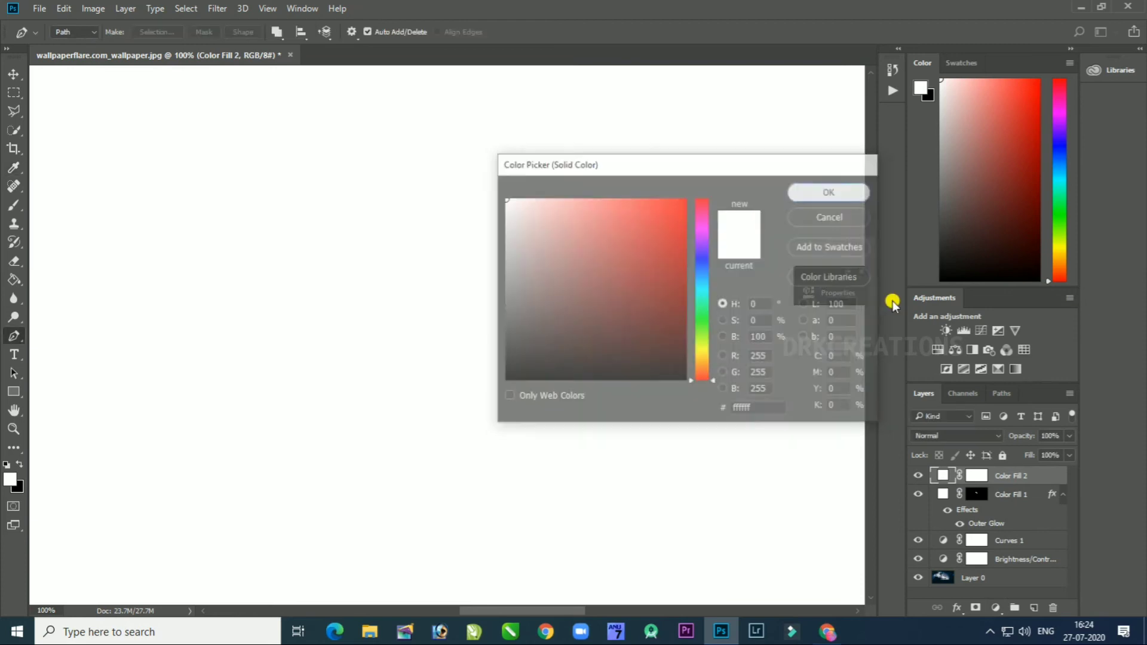
{"action": "key", "text": "alt+i"}
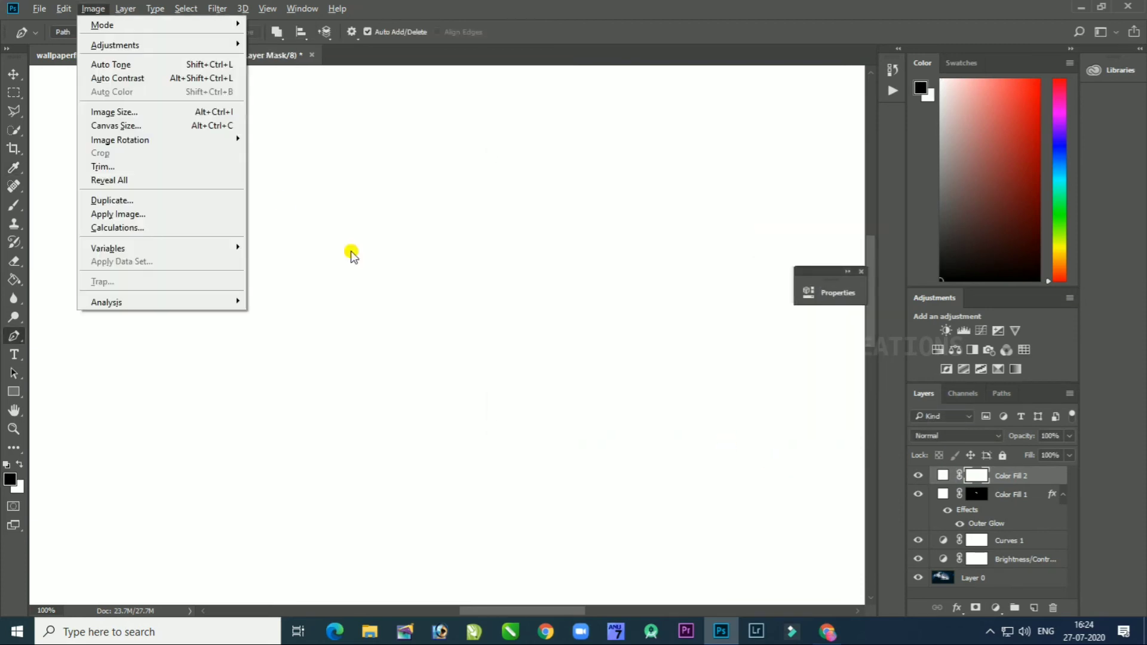
{"action": "left_click", "coordinate": [974, 475]}
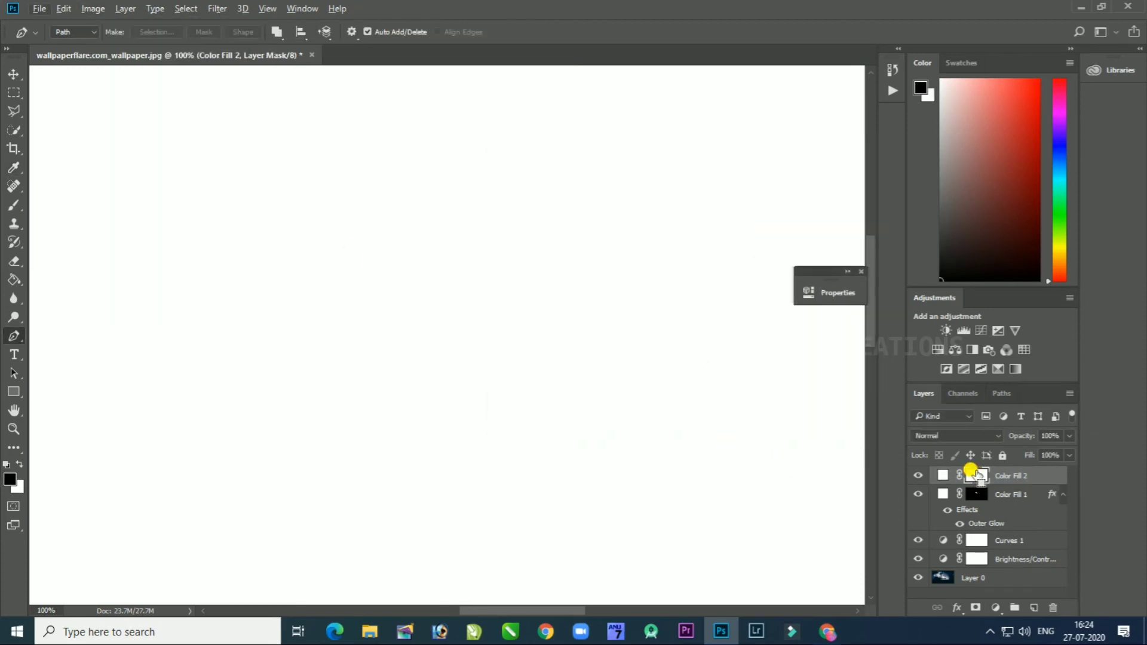
{"action": "key", "text": "ctrl+i"}
Step: Trace the Nike swoosh on the sneaker's tongue label as a closed path with the Pen tool
{"action": "left_click_drag", "start_coordinate": [510, 348], "coordinate": [558, 405]}
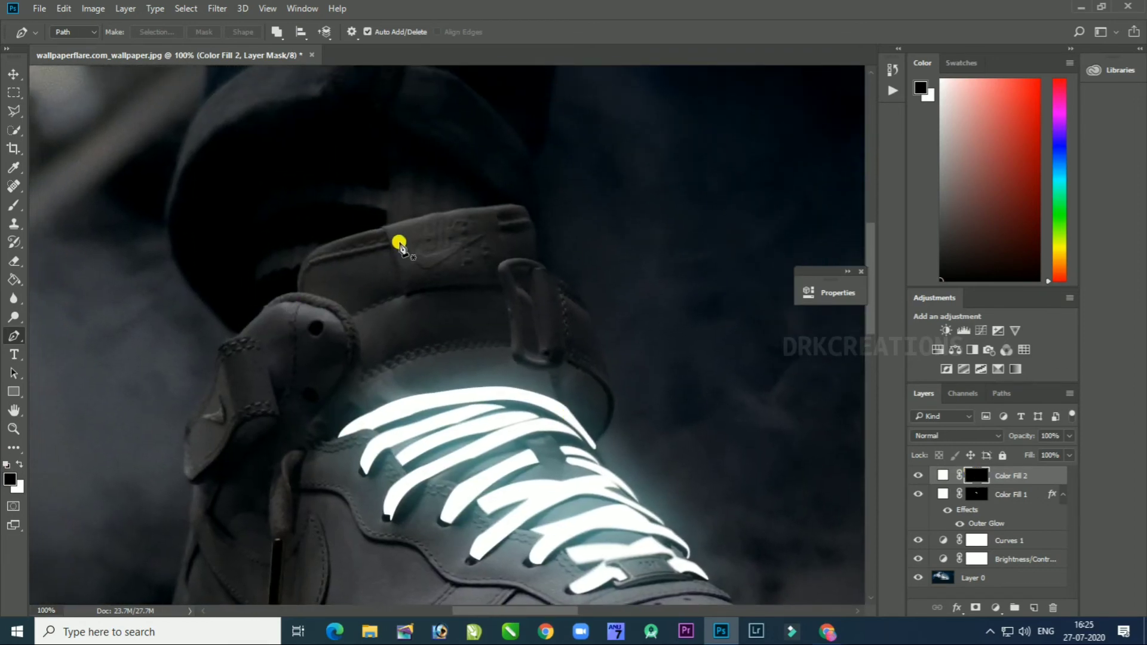
{"action": "key", "text": "ctrl+plus"}
{"action": "left_click_drag", "start_coordinate": [364, 200], "coordinate": [364, 268]}
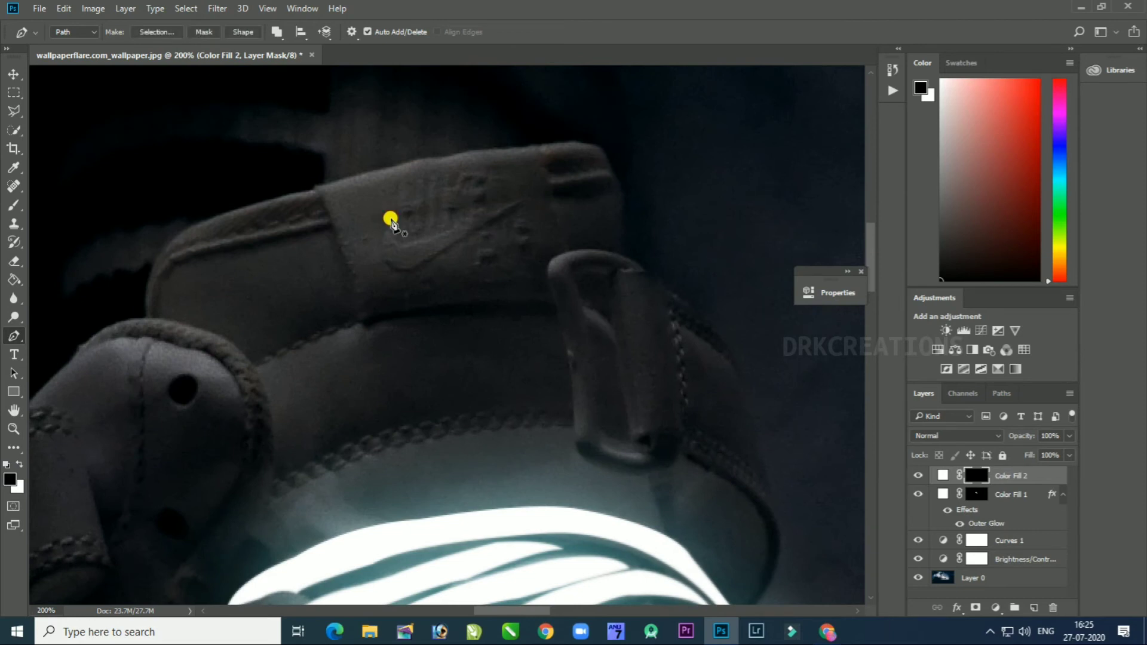
{"action": "left_click", "coordinate": [431, 240], "text": "alt"}
{"action": "scroll", "coordinate": [517, 214], "scroll_direction": "up", "scroll_amount": 1}
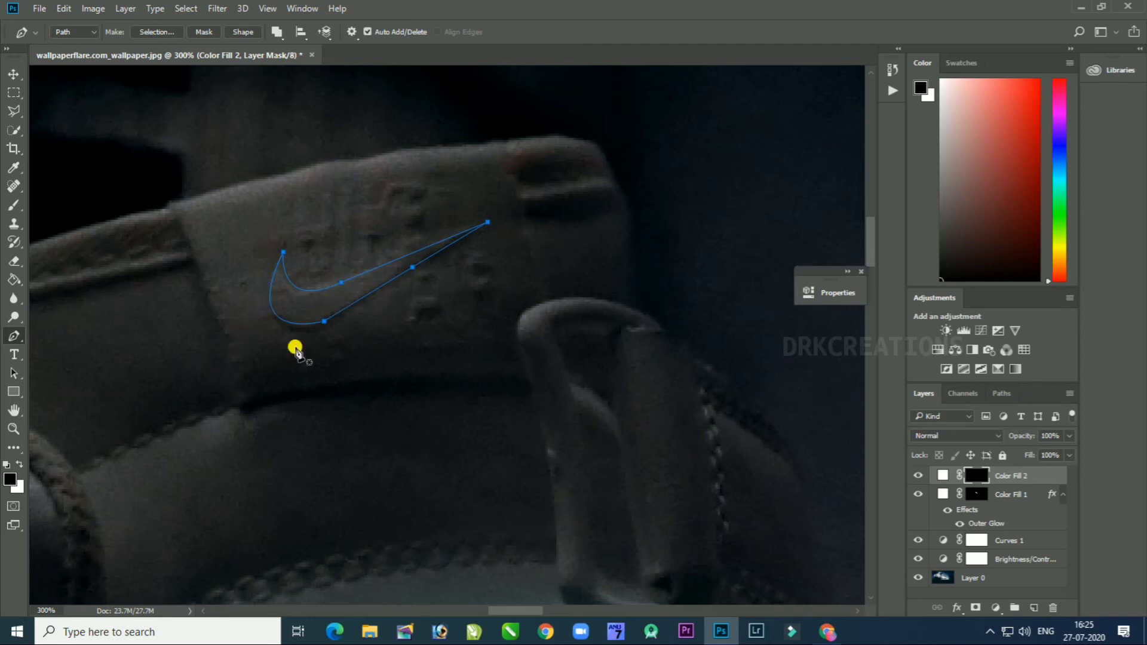
Step: Turn the swoosh path into a selection and fill it white on the Color Fill 2 mask
{"action": "right_click", "coordinate": [353, 297]}
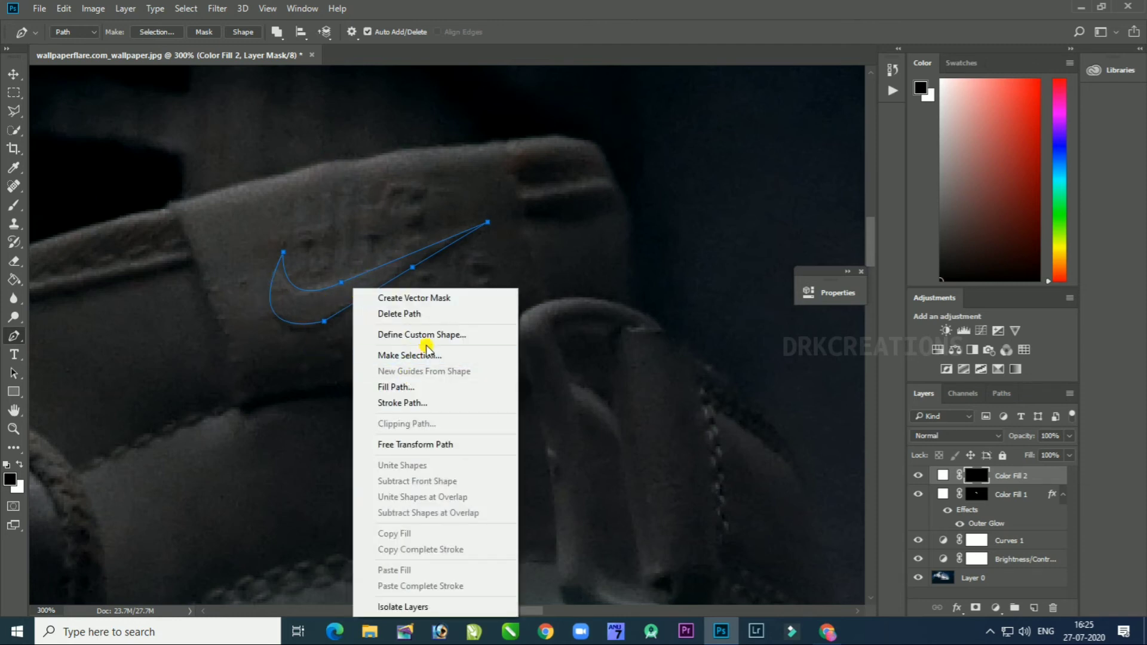
{"action": "left_click", "coordinate": [428, 356]}
{"action": "left_click", "coordinate": [644, 182]}
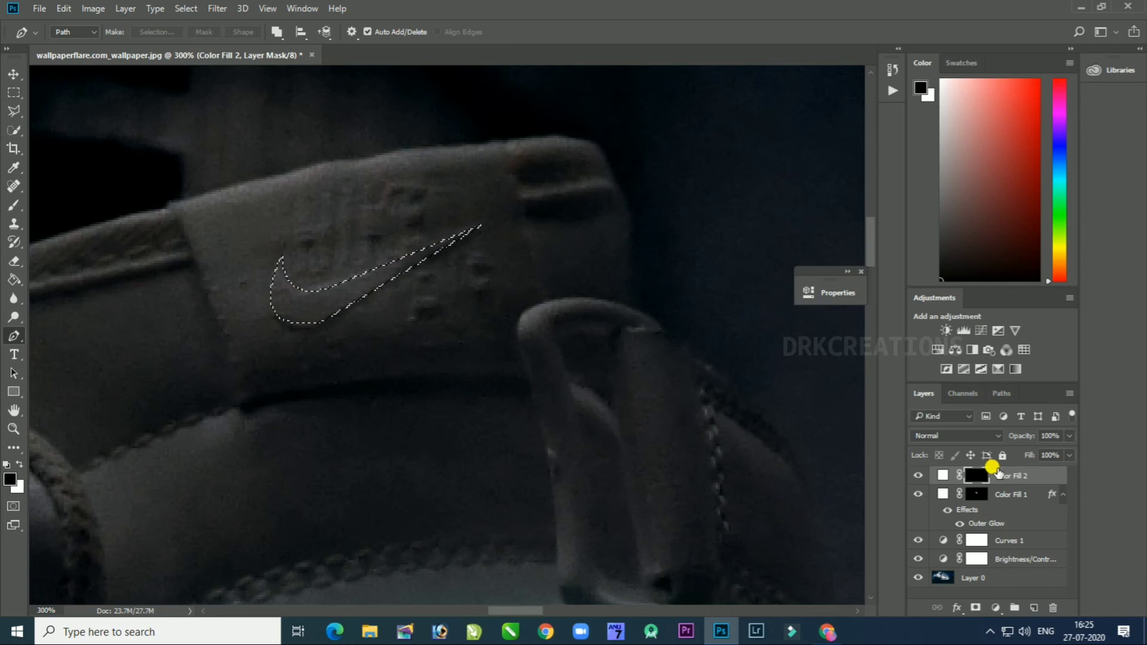
{"action": "key", "text": "ctrl+BackSpace"}
Step: Examine the sneaker's ankle strap, heel, side and sole for further details worth lighting up
{"action": "left_click_drag", "start_coordinate": [379, 323], "coordinate": [686, 233]}
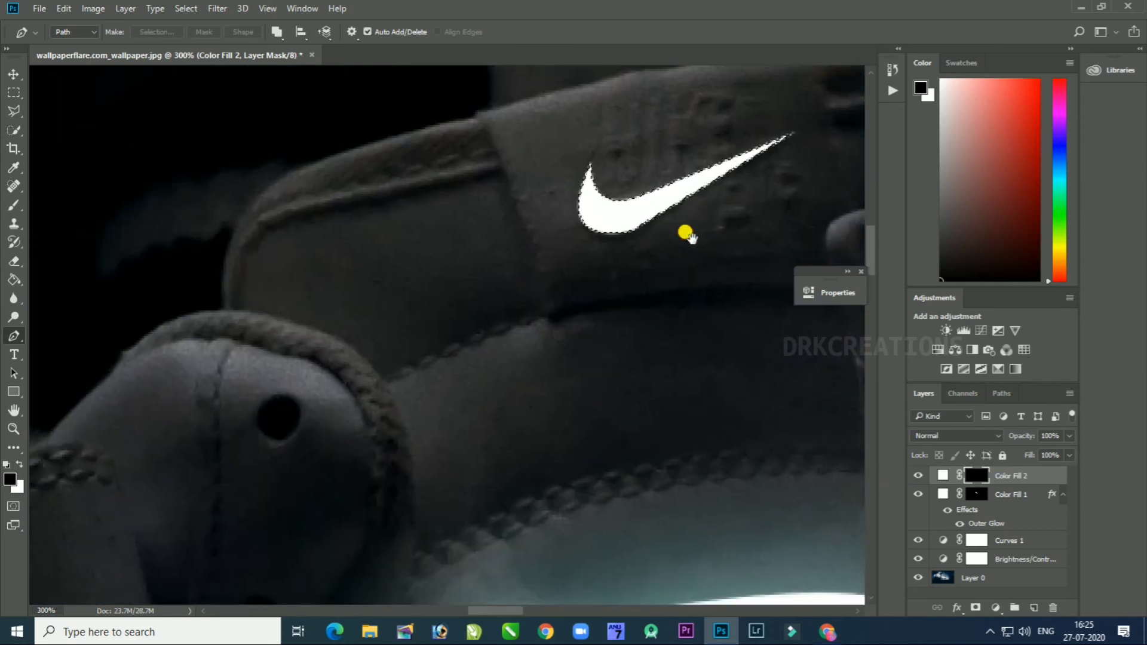
{"action": "key", "text": "ctrl+minus"}
{"action": "key", "text": "ctrl+minus"}
{"action": "left_click_drag", "start_coordinate": [362, 397], "coordinate": [468, 322]}
{"action": "left_click_drag", "start_coordinate": [419, 352], "coordinate": [487, 309]}
{"action": "left_click_drag", "start_coordinate": [433, 330], "coordinate": [467, 324]}
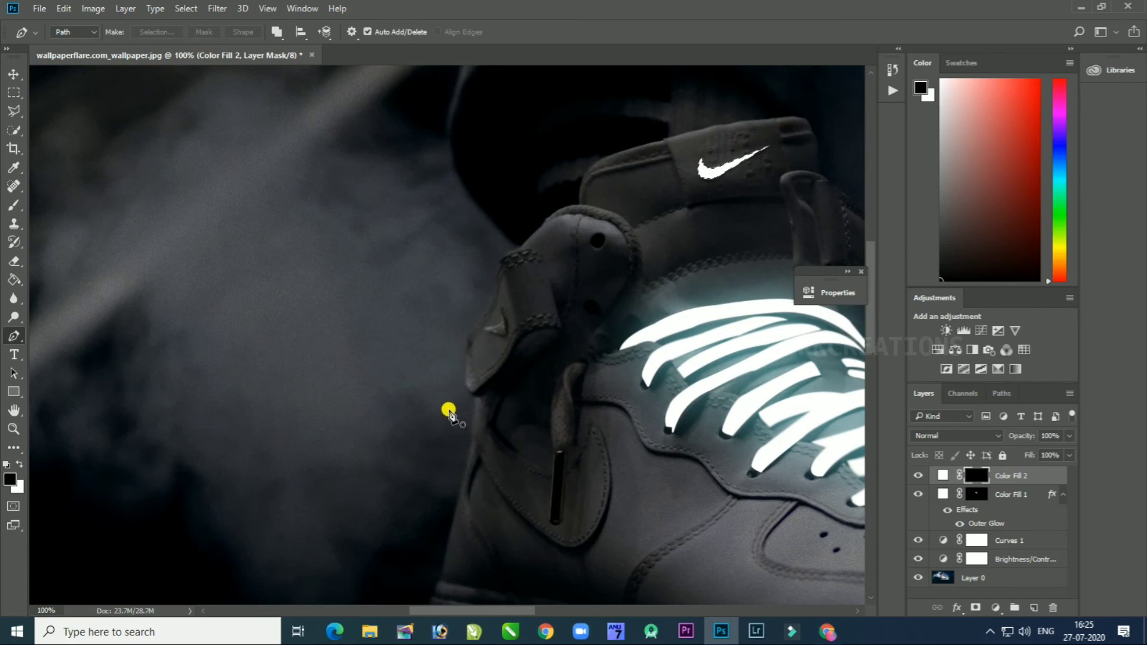
{"action": "key", "text": "ctrl+plus"}
{"action": "key", "text": "ctrl+plus"}
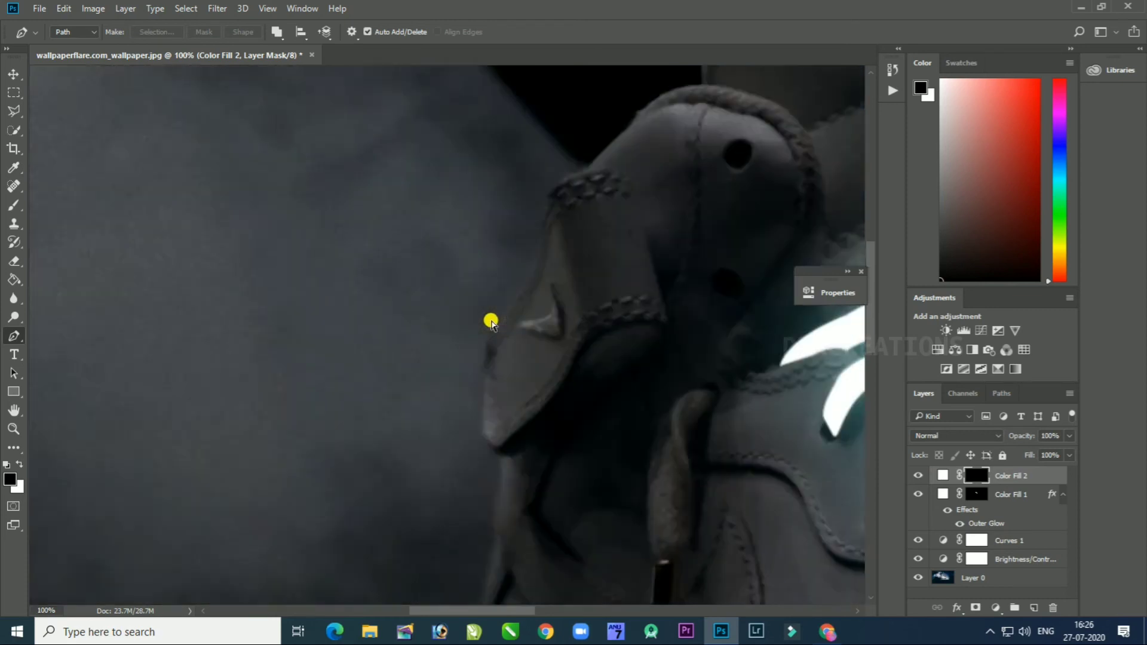
{"action": "left_click_drag", "start_coordinate": [622, 356], "coordinate": [538, 151]}
{"action": "left_click_drag", "start_coordinate": [639, 382], "coordinate": [640, 298]}
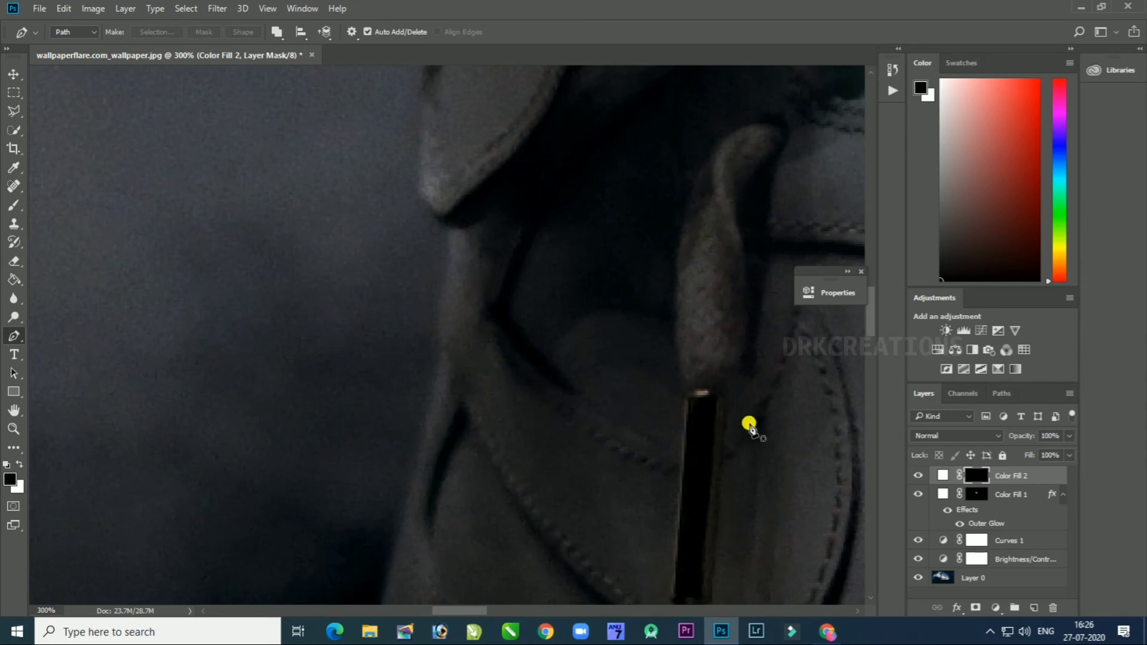
{"action": "key", "text": "ctrl+minus"}
{"action": "key", "text": "ctrl+minus"}
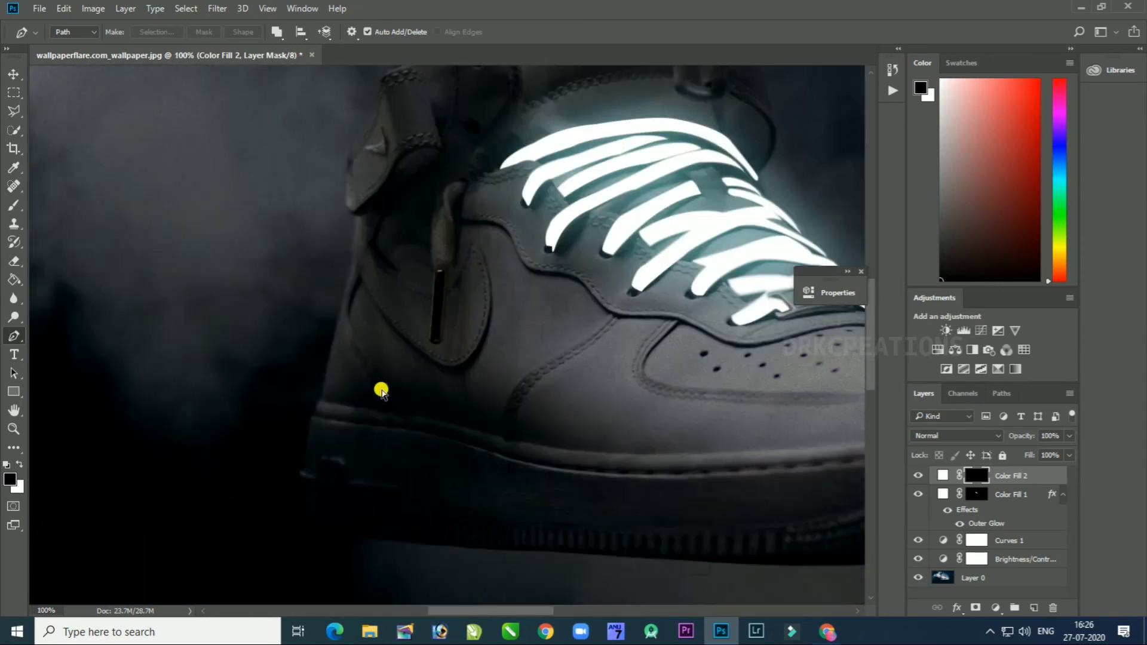
{"action": "key", "text": "ctrl+plus"}
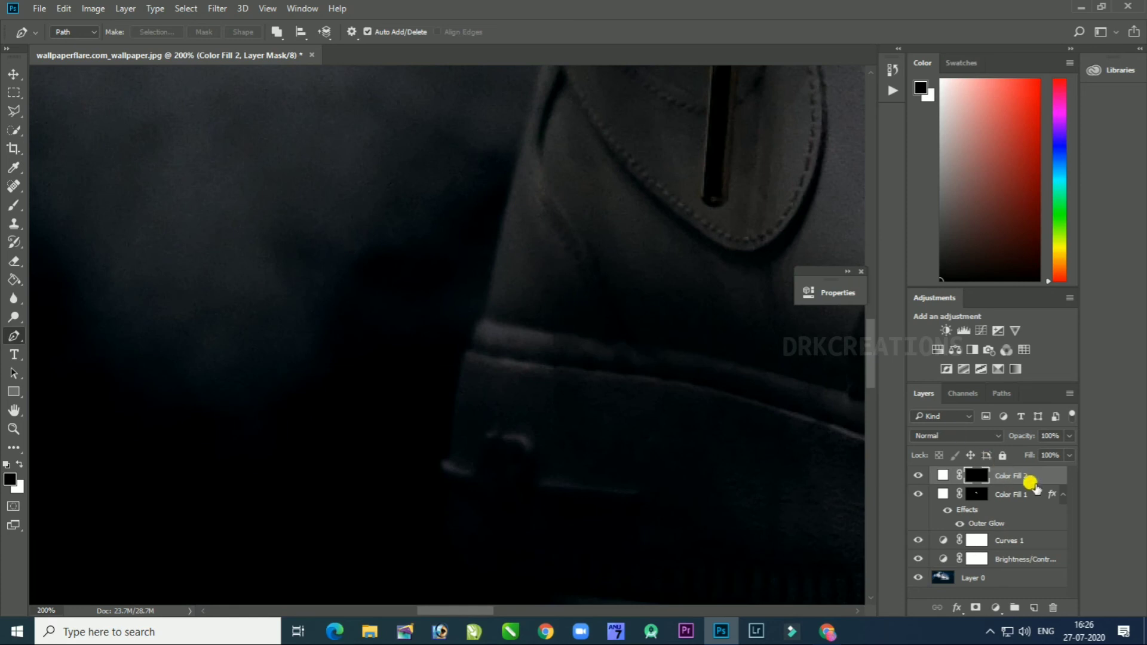
{"action": "key", "text": "ctrl+minus"}
{"action": "key", "text": "ctrl+minus"}
{"action": "key", "text": "ctrl+minus"}
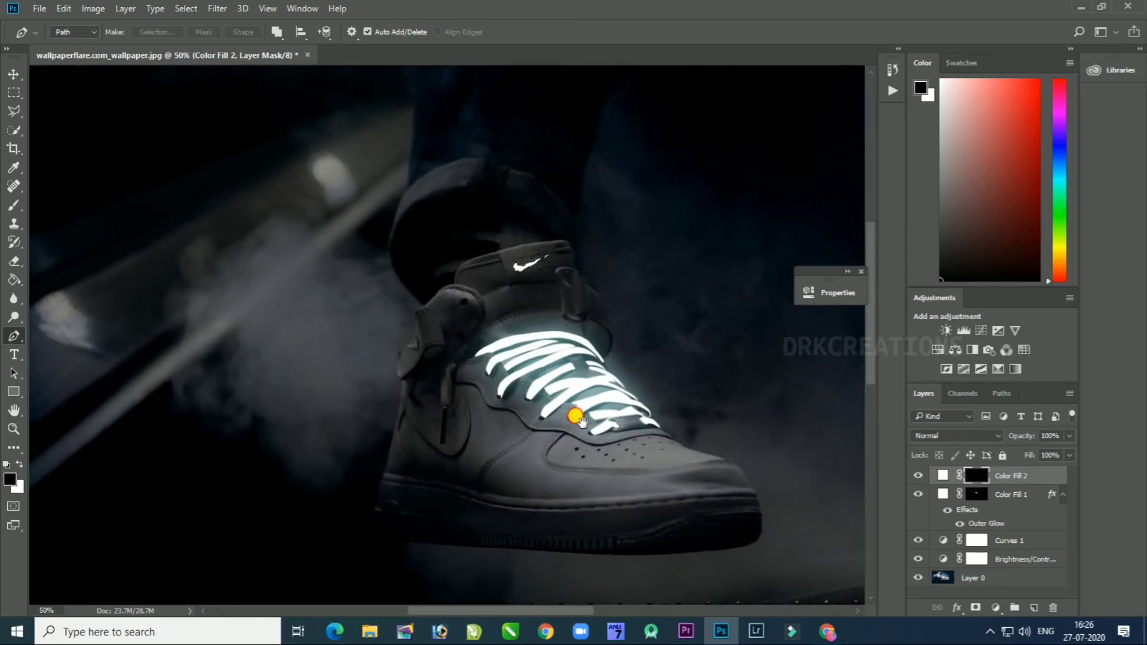
Step: Add an Outer Glow to the Color Fill 2 layer with a size of 250 px and a range of 67%
{"action": "key", "text": "ctrl+plus"}
{"action": "key", "text": "ctrl+plus"}
{"action": "right_click", "coordinate": [1012, 478]}
{"action": "left_click", "coordinate": [741, 94]}
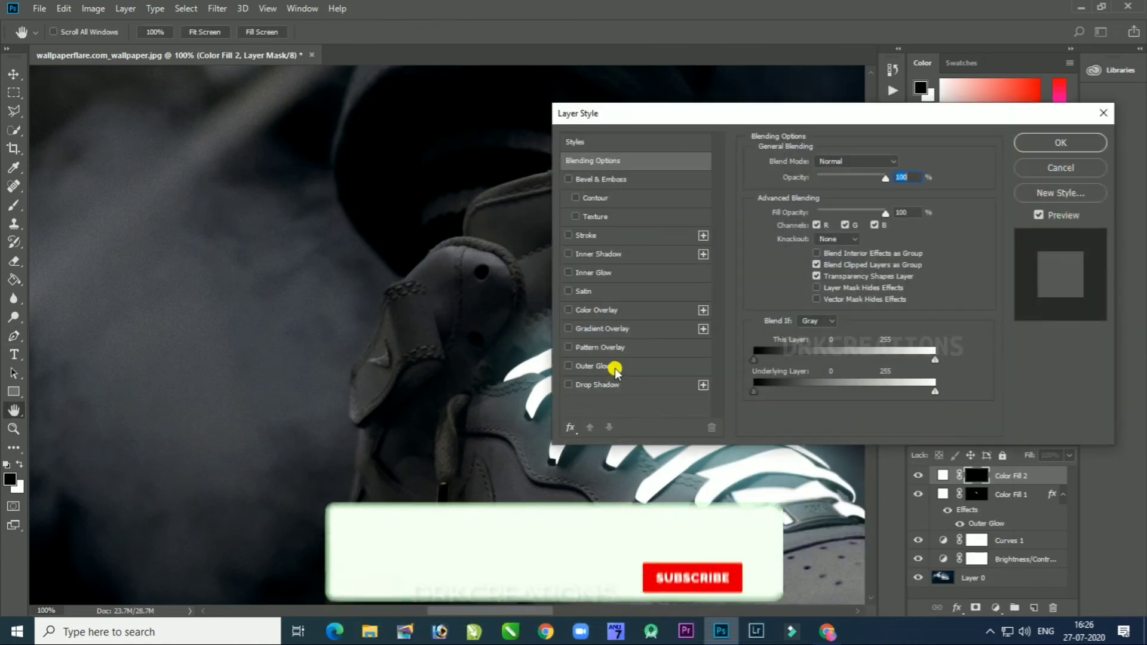
{"action": "left_click", "coordinate": [616, 370]}
{"action": "left_click_drag", "start_coordinate": [849, 110], "coordinate": [617, 286]}
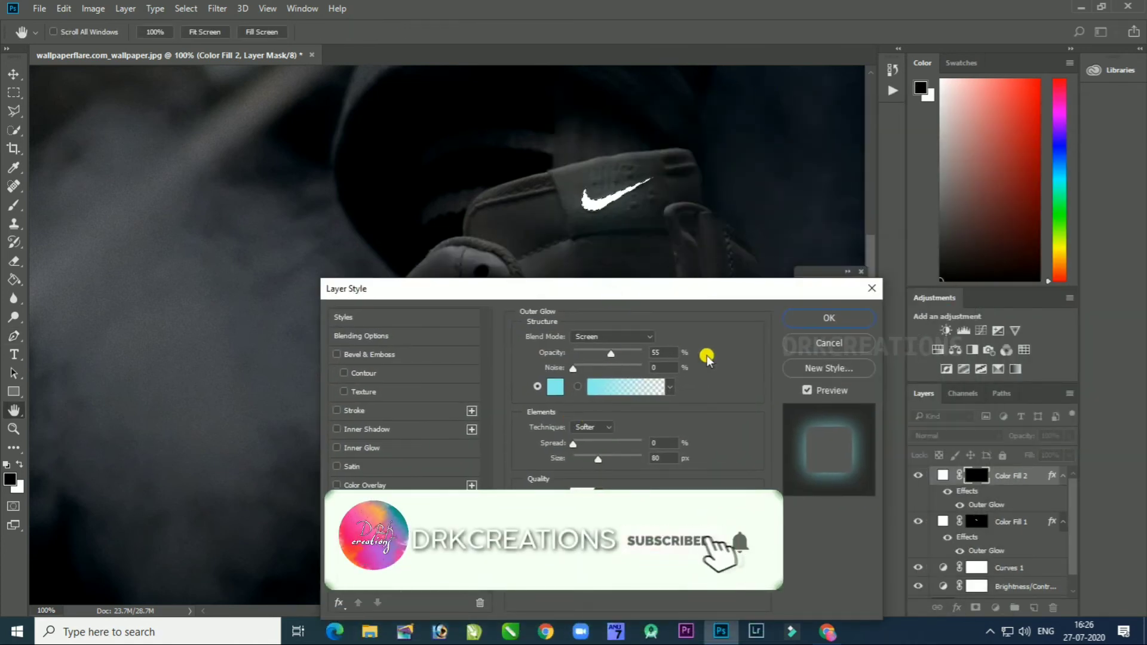
{"action": "left_click_drag", "start_coordinate": [600, 457], "coordinate": [573, 455]}
{"action": "mouse_move", "coordinate": [618, 524]}
{"action": "left_mouse_down"}
{"action": "mouse_move", "coordinate": [642, 523]}
{"action": "mouse_move", "coordinate": [621, 527]}
{"action": "left_mouse_up"}
Step: Change the Outer Glow color of Color Fill 2 to a light red
{"action": "left_click", "coordinate": [554, 387]}
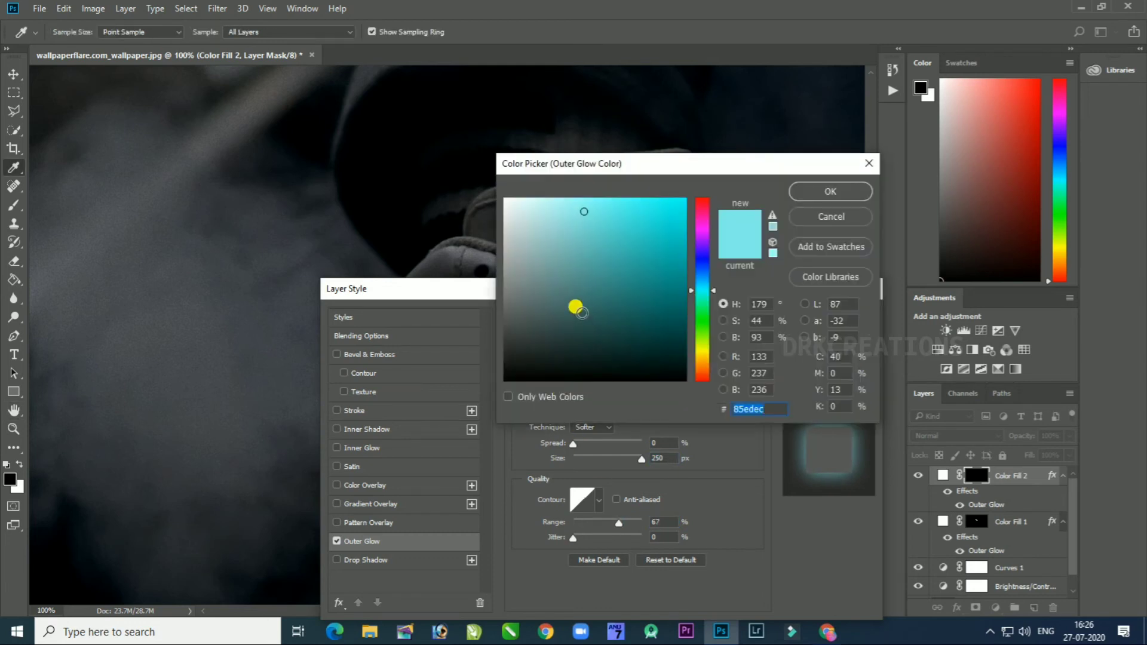
{"action": "left_click_drag", "start_coordinate": [711, 288], "coordinate": [712, 205]}
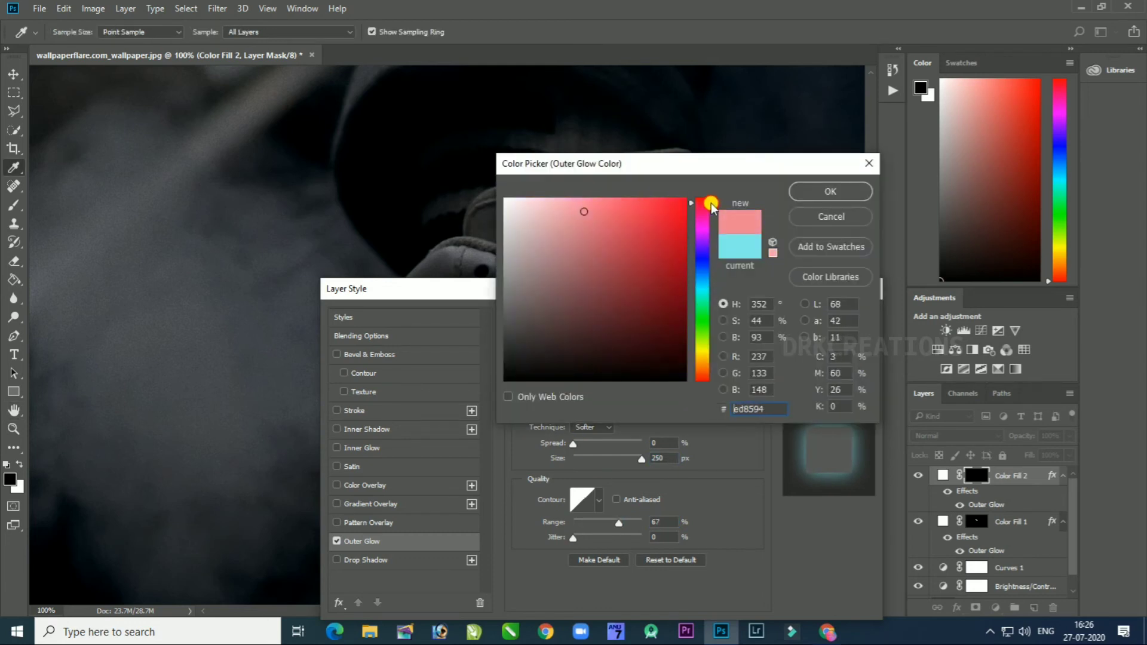
{"action": "left_click", "coordinate": [659, 199]}
{"action": "left_click", "coordinate": [814, 190]}
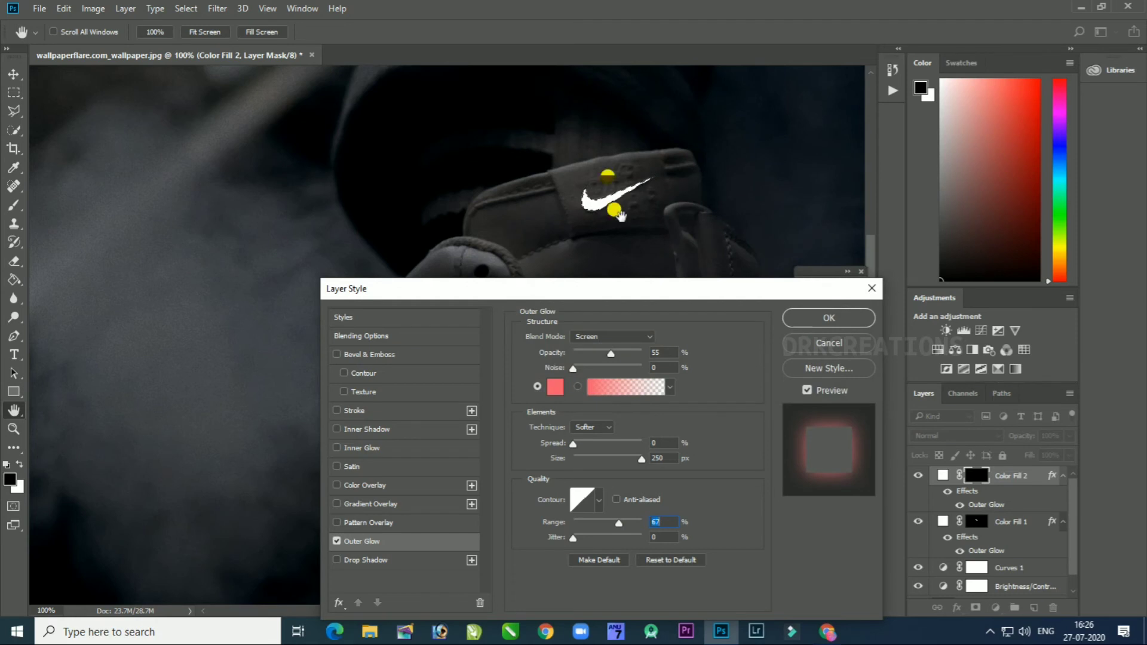
Step: Set the swoosh layer's Outer Glow opacity to 67% and its range to 44%, and apply the style
{"action": "key", "text": "ctrl+plus"}
{"action": "left_click_drag", "start_coordinate": [640, 158], "coordinate": [513, 257]}
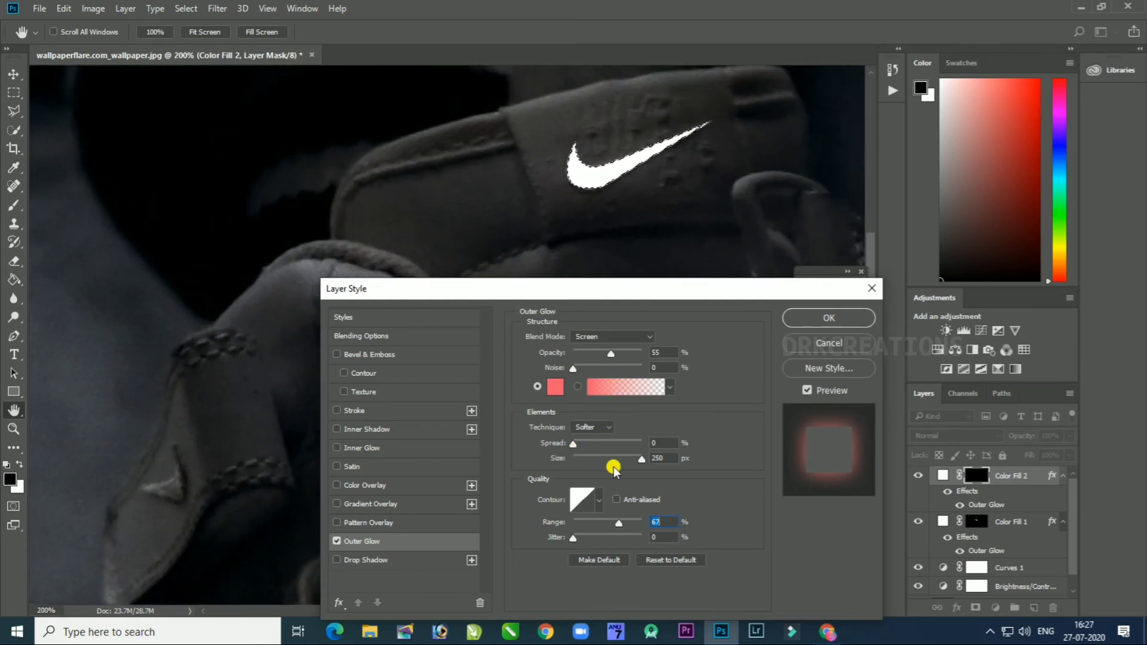
{"action": "mouse_move", "coordinate": [603, 355]}
{"action": "left_mouse_down"}
{"action": "mouse_move", "coordinate": [587, 351]}
{"action": "mouse_move", "coordinate": [620, 359]}
{"action": "left_mouse_up"}
{"action": "left_click_drag", "start_coordinate": [619, 524], "coordinate": [622, 529]}
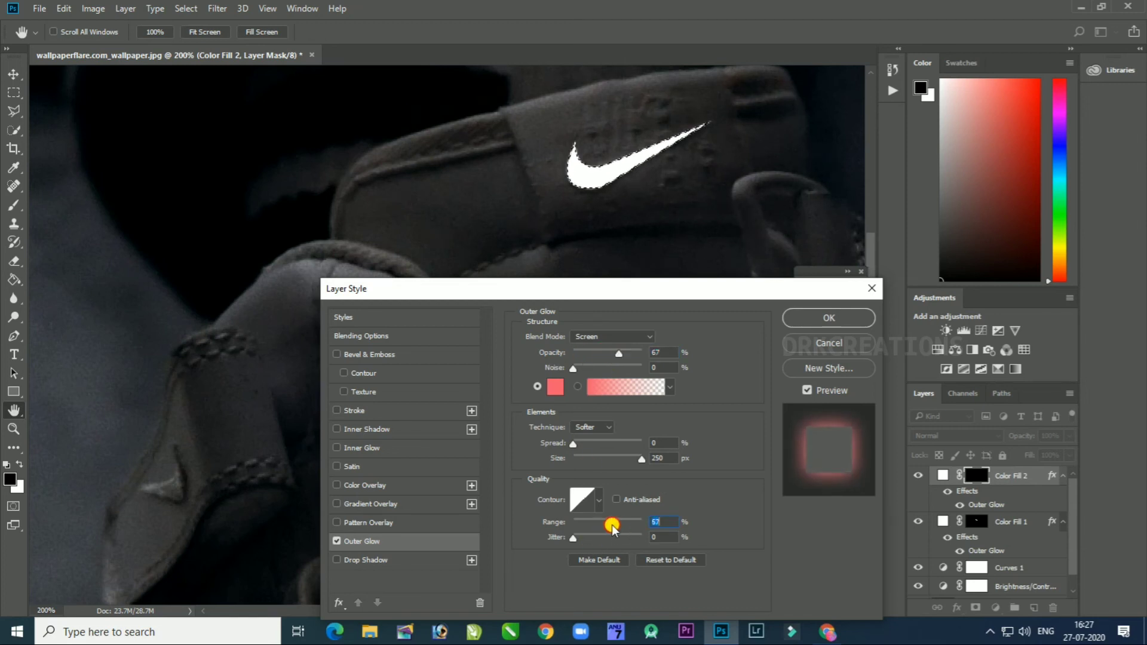
{"action": "key", "text": "p"}
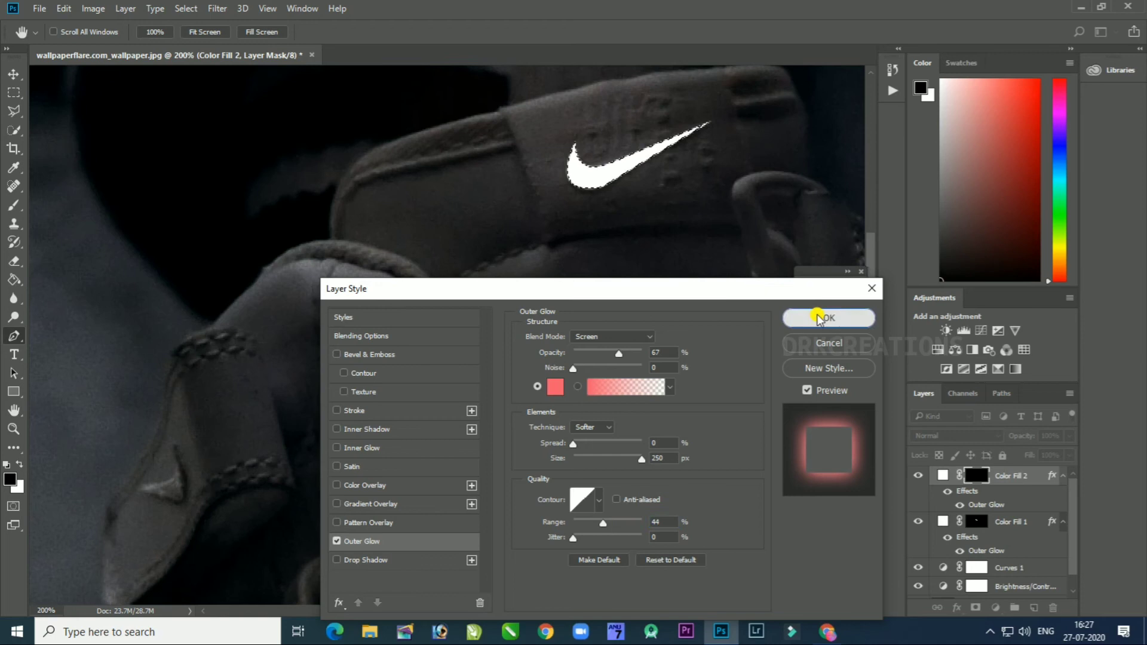
{"action": "left_click", "coordinate": [829, 318]}
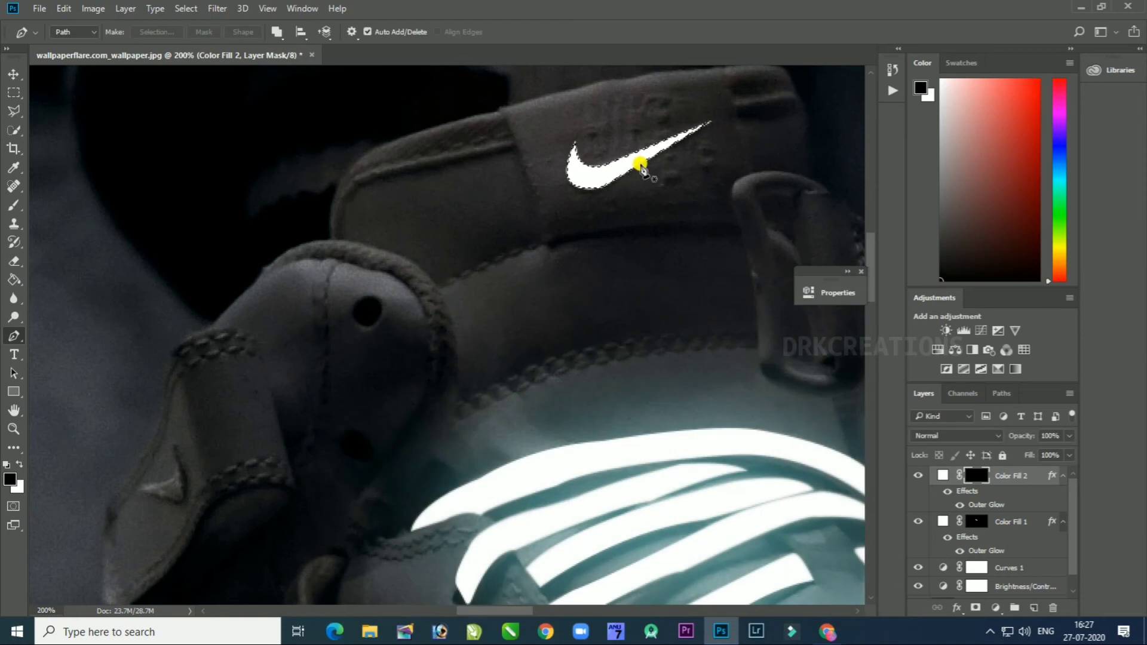
{"action": "double_click", "coordinate": [974, 476]}
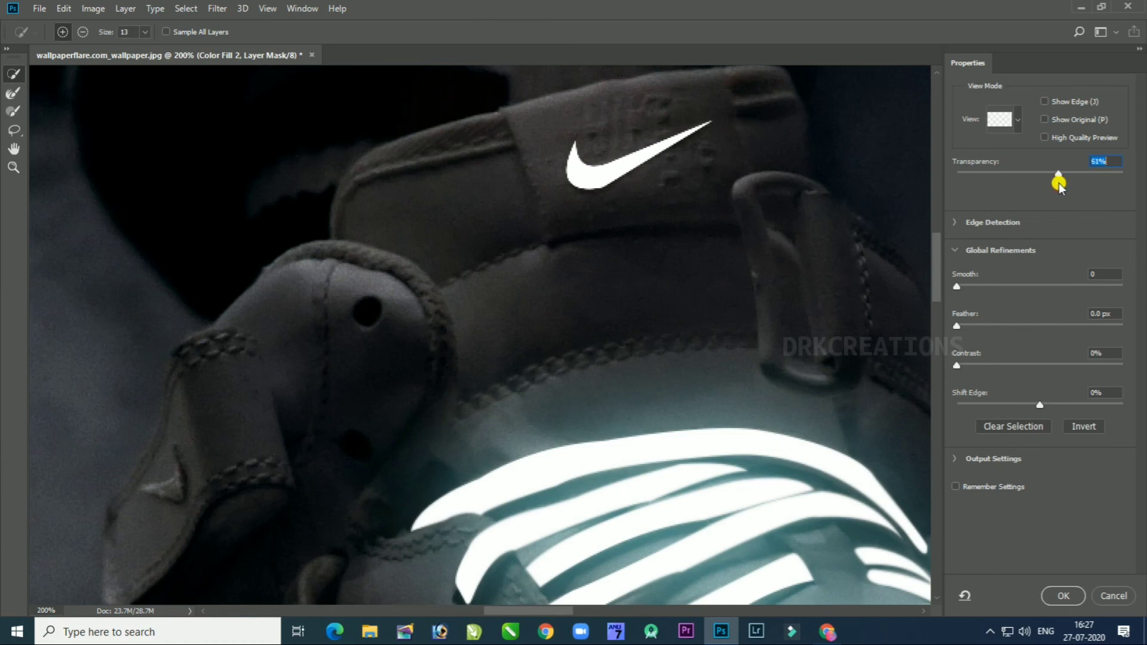
{"action": "left_click", "coordinate": [1128, 596]}
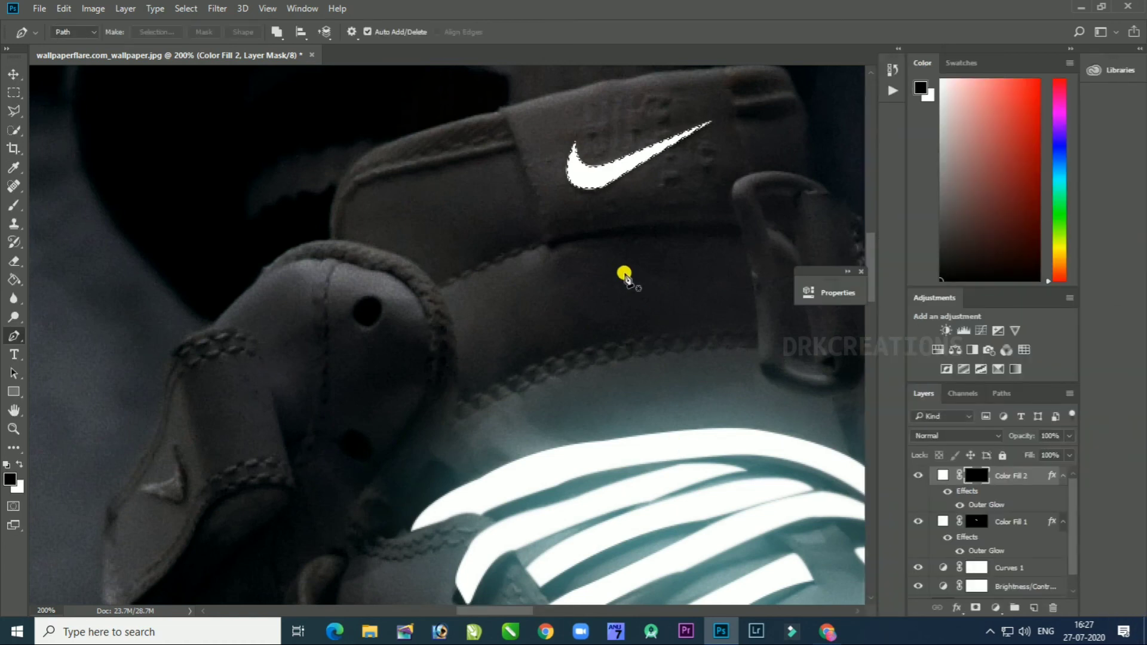
{"action": "scroll", "coordinate": [614, 131], "scroll_direction": "up", "scroll_amount": 4}
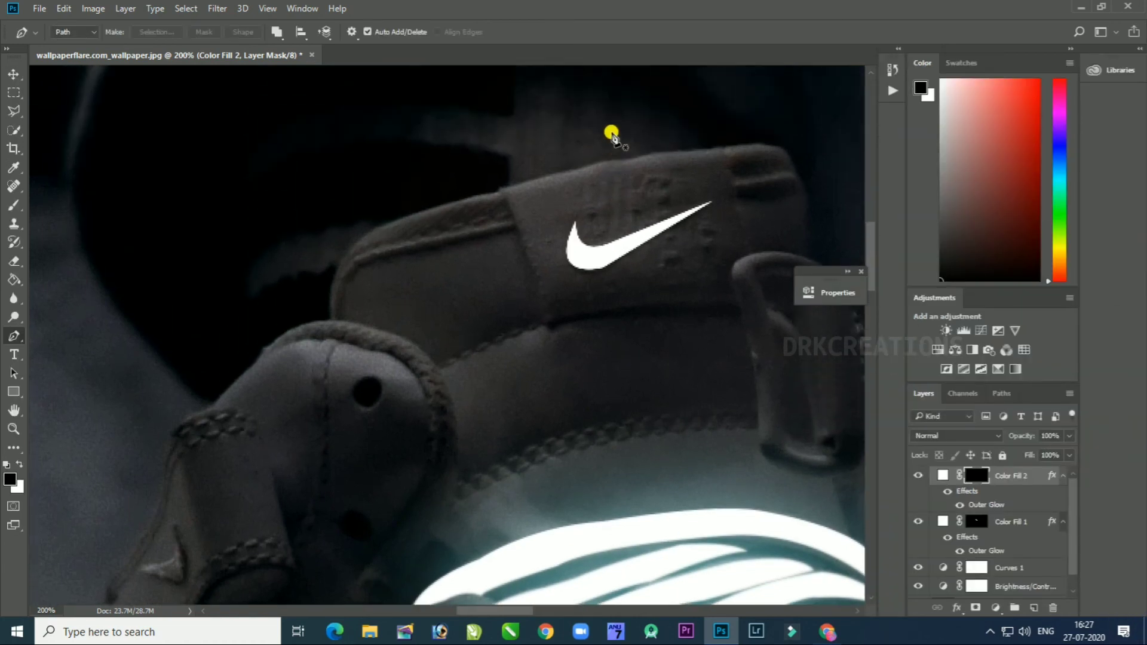
{"action": "left_click", "coordinate": [1001, 475]}
{"action": "right_click", "coordinate": [1004, 477]}
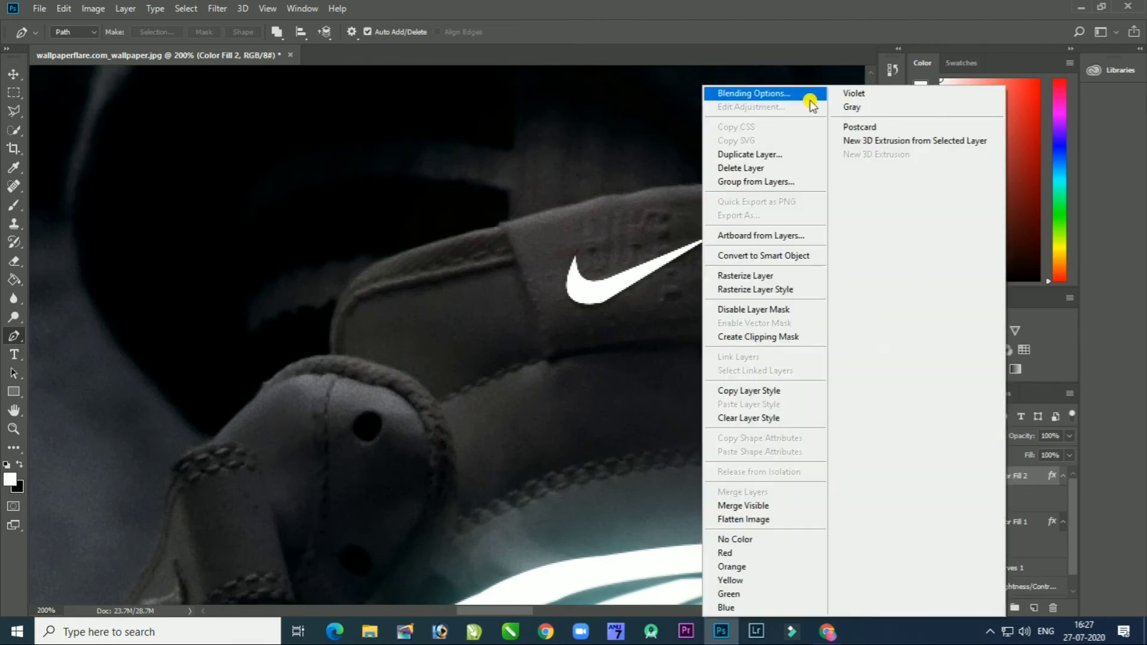
{"action": "left_click", "coordinate": [798, 95]}
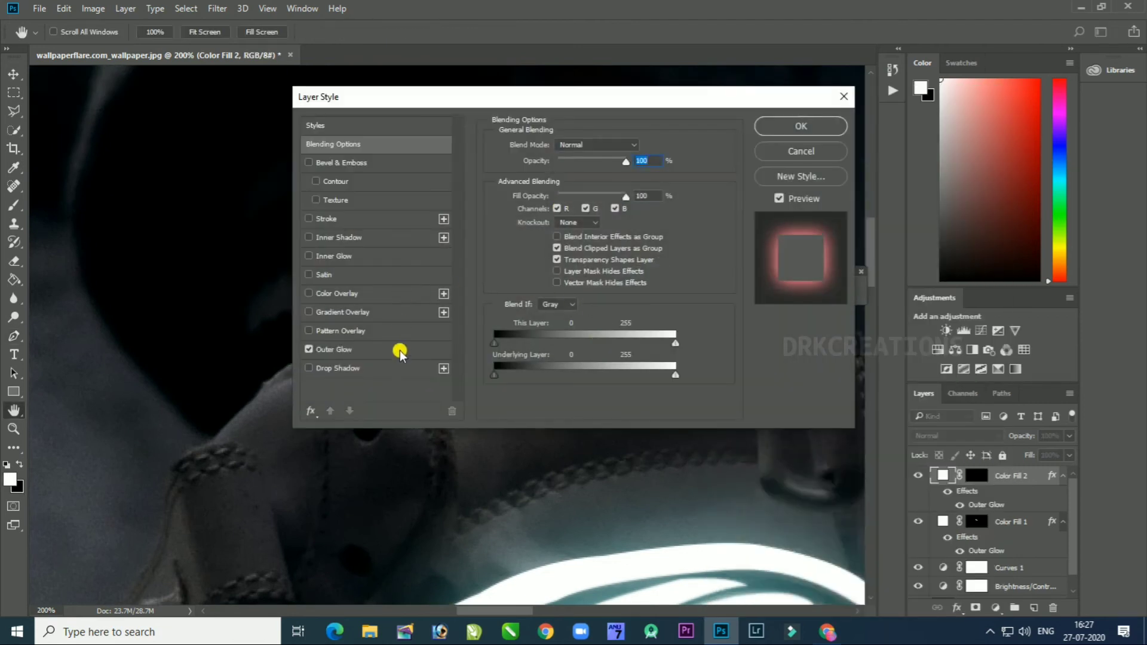
{"action": "left_click", "coordinate": [404, 357]}
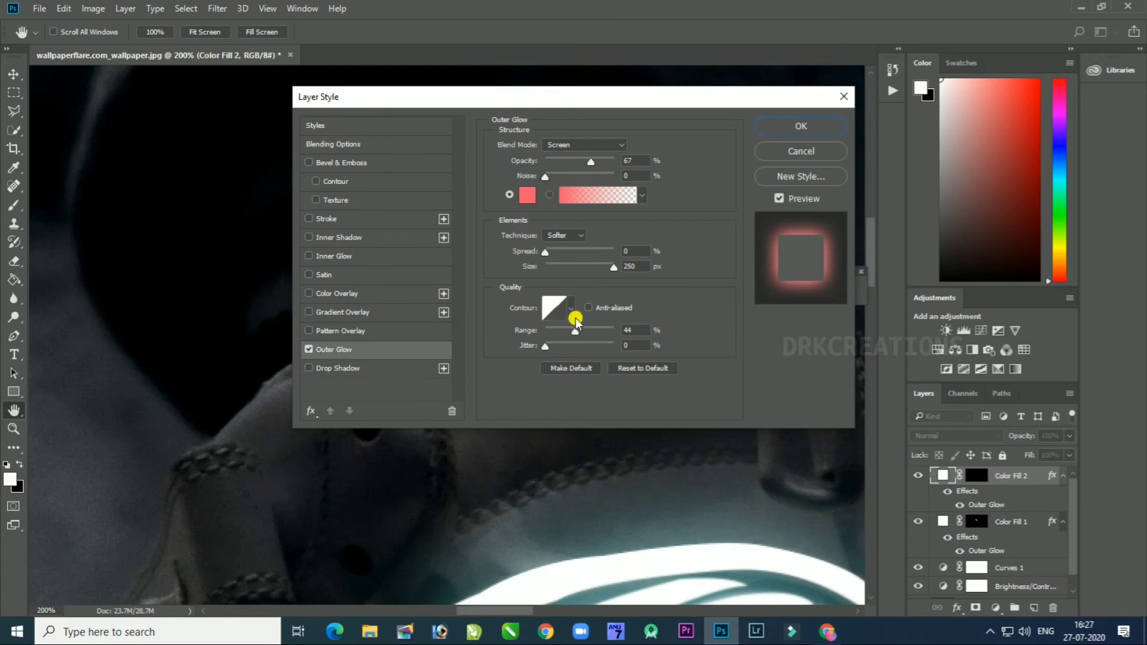
{"action": "left_click", "coordinate": [641, 196]}
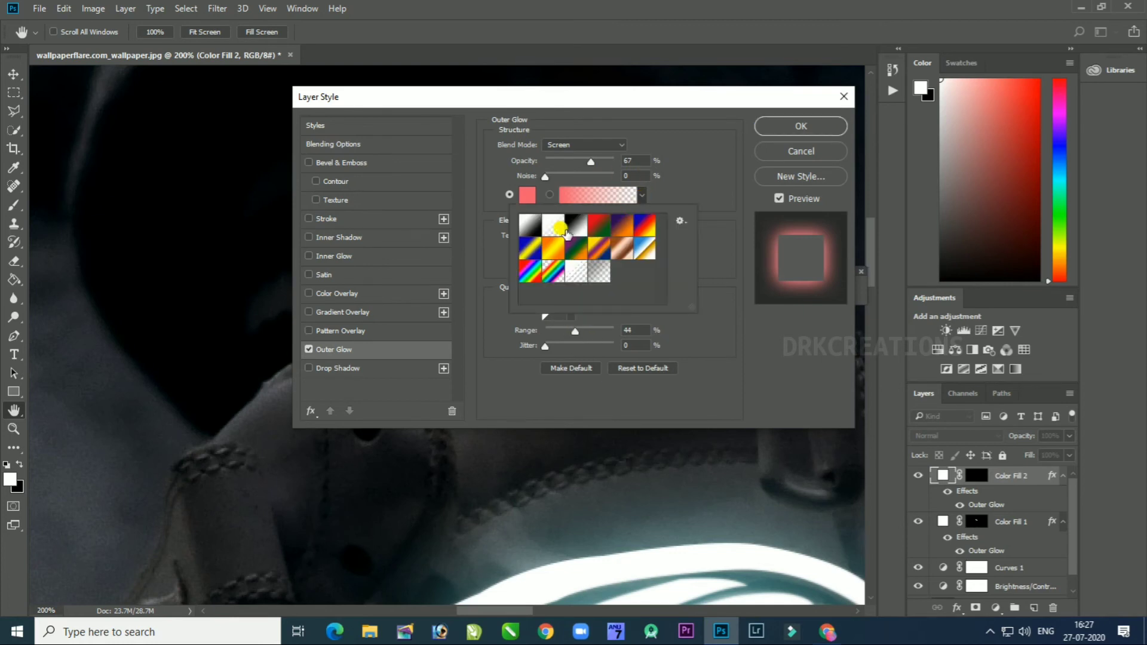
{"action": "left_click", "coordinate": [583, 276]}
{"action": "left_click", "coordinate": [549, 224]}
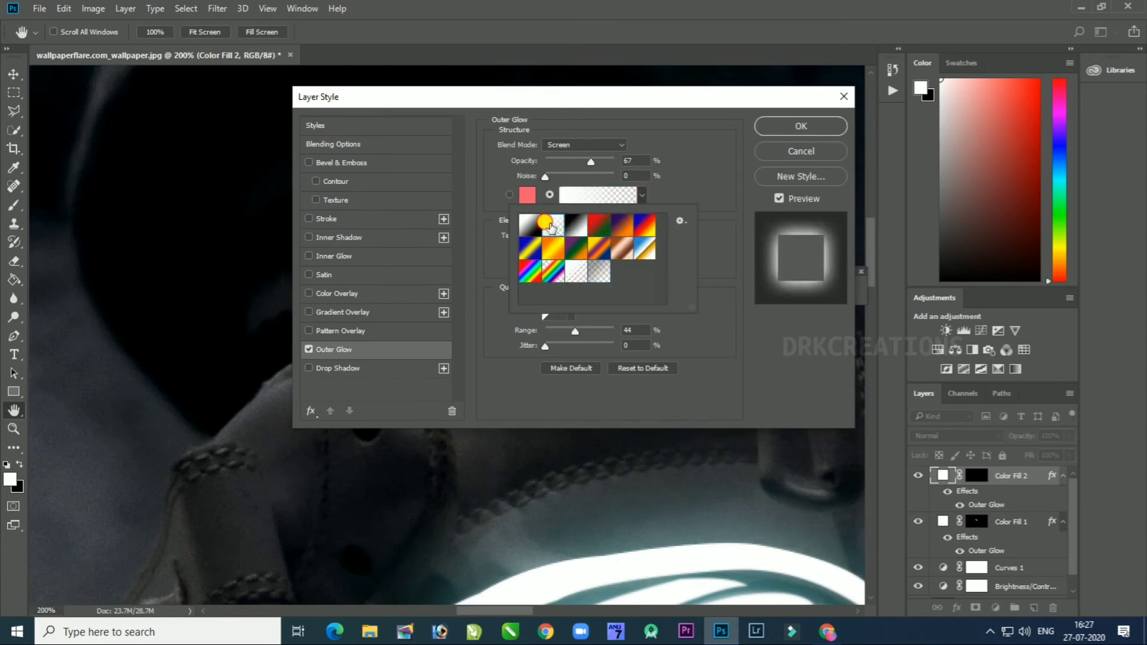
{"action": "left_click", "coordinate": [529, 226]}
{"action": "left_click", "coordinate": [819, 153]}
{"action": "right_click", "coordinate": [1000, 476]}
{"action": "key", "text": "Escape"}
{"action": "key", "text": "p"}
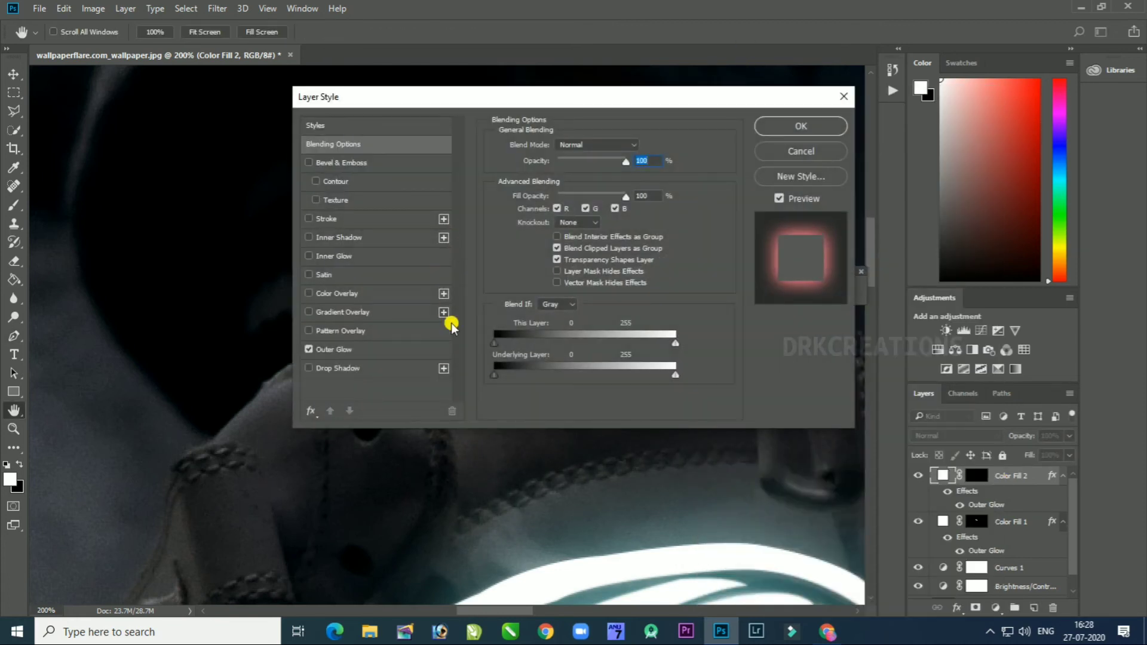
Step: Change the Color Fill 2 Outer Glow to cyan 5de8ea with a size of 240 px and an opacity of 82%
{"action": "left_click", "coordinate": [394, 349]}
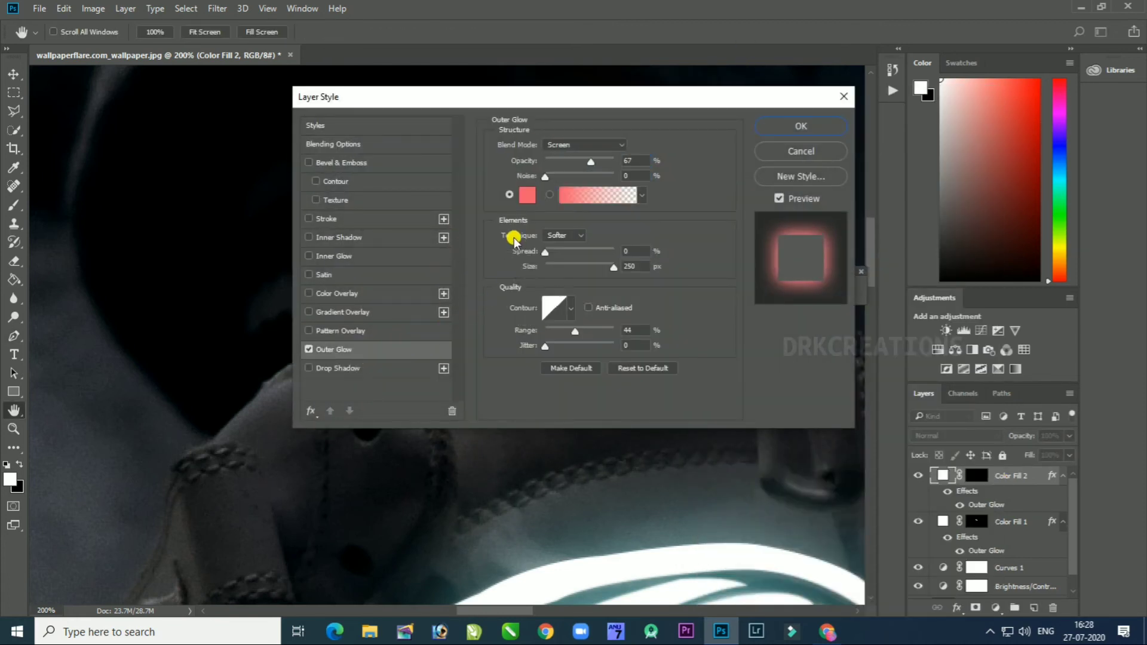
{"action": "left_click", "coordinate": [530, 192]}
{"action": "left_click", "coordinate": [699, 285]}
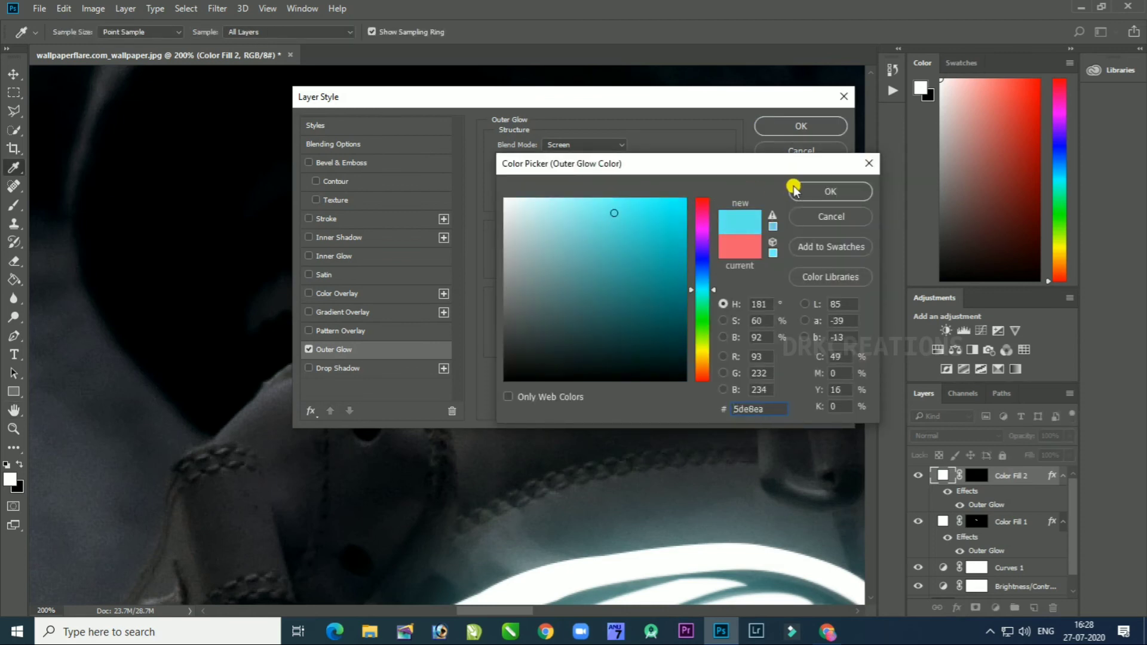
{"action": "left_click", "coordinate": [795, 190]}
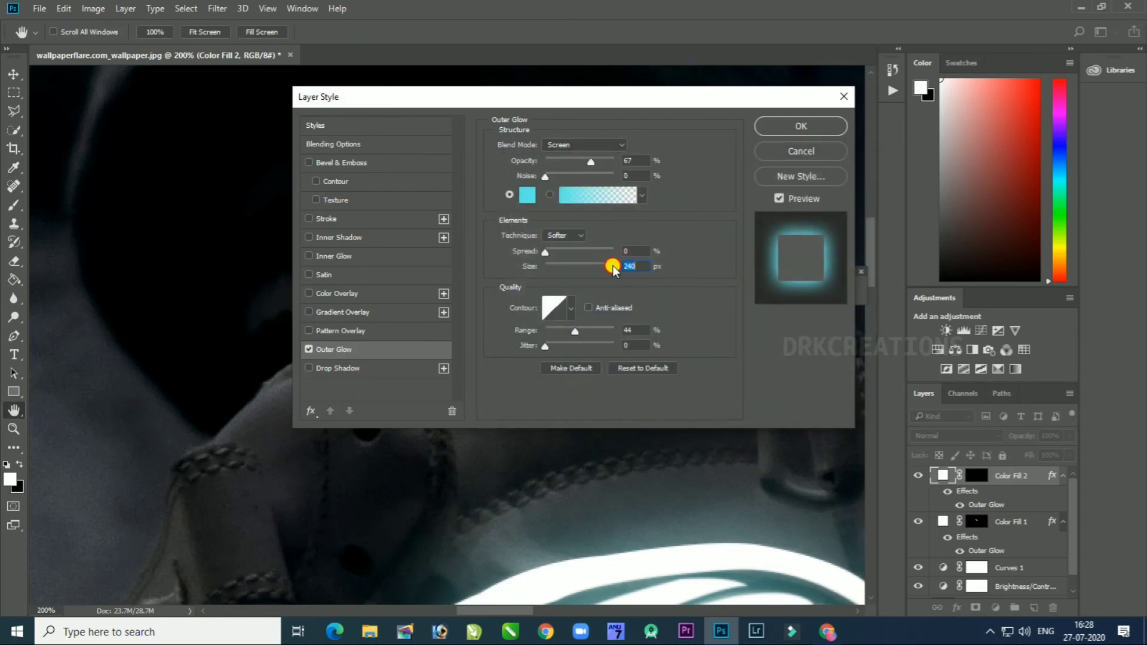
{"action": "left_click_drag", "start_coordinate": [599, 169], "coordinate": [608, 169]}
{"action": "key", "text": "Tab"}
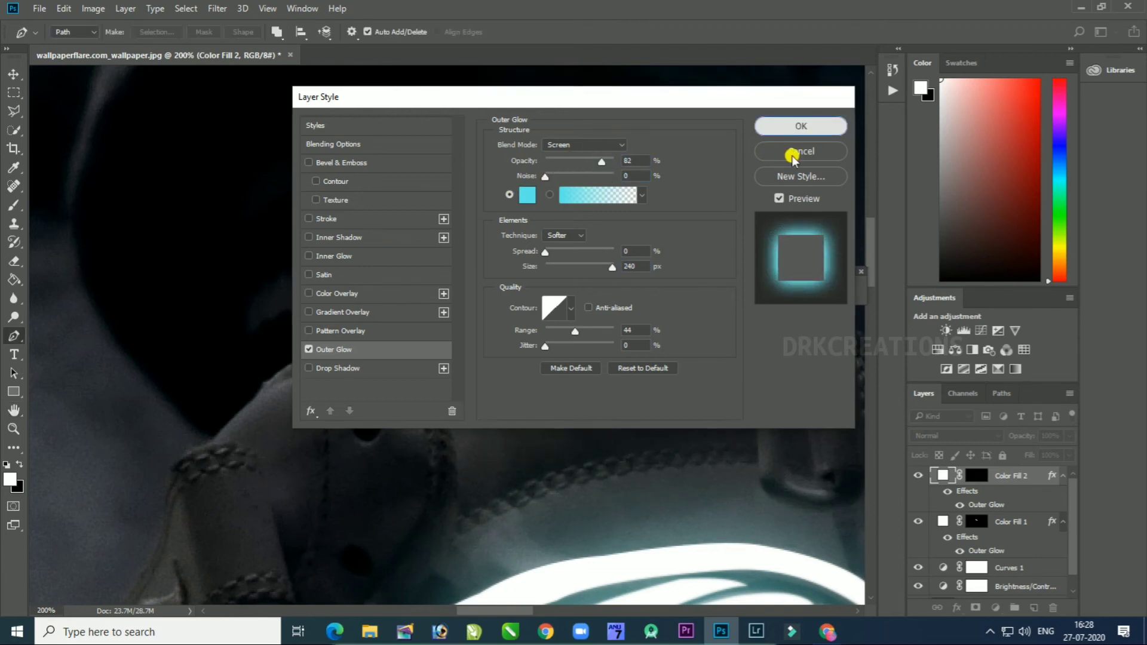
{"action": "left_click", "coordinate": [797, 127]}
Step: Undo the glow changes and the swoosh fill on Color Fill 2, back to the traced swoosh path
{"action": "left_click", "coordinate": [968, 474]}
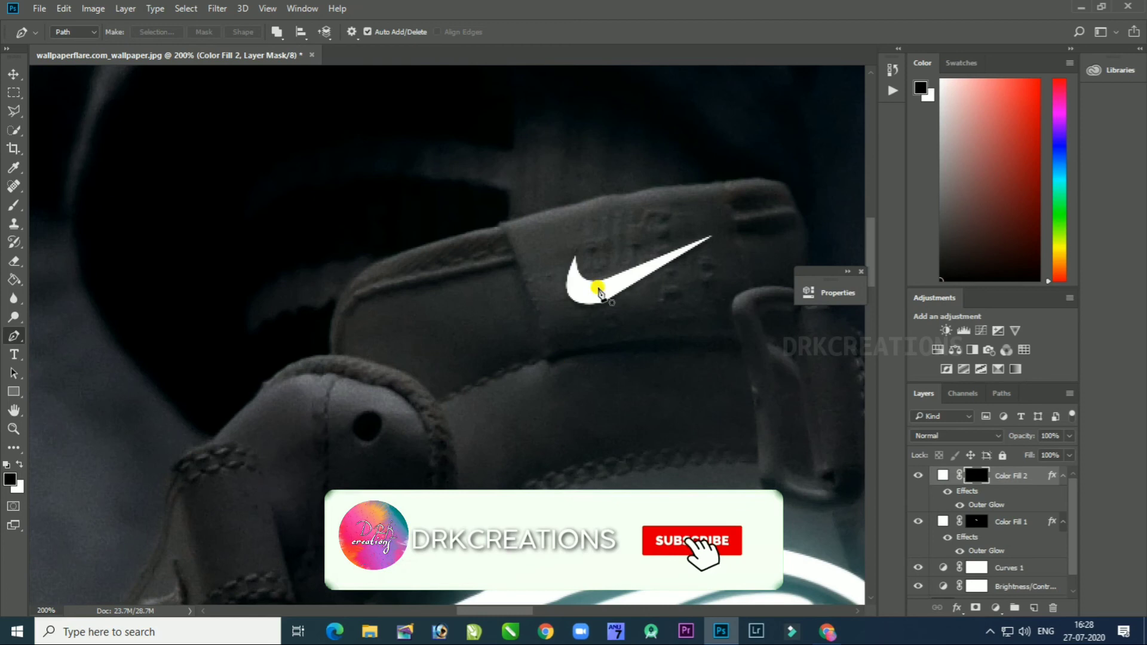
{"action": "key", "text": "x"}
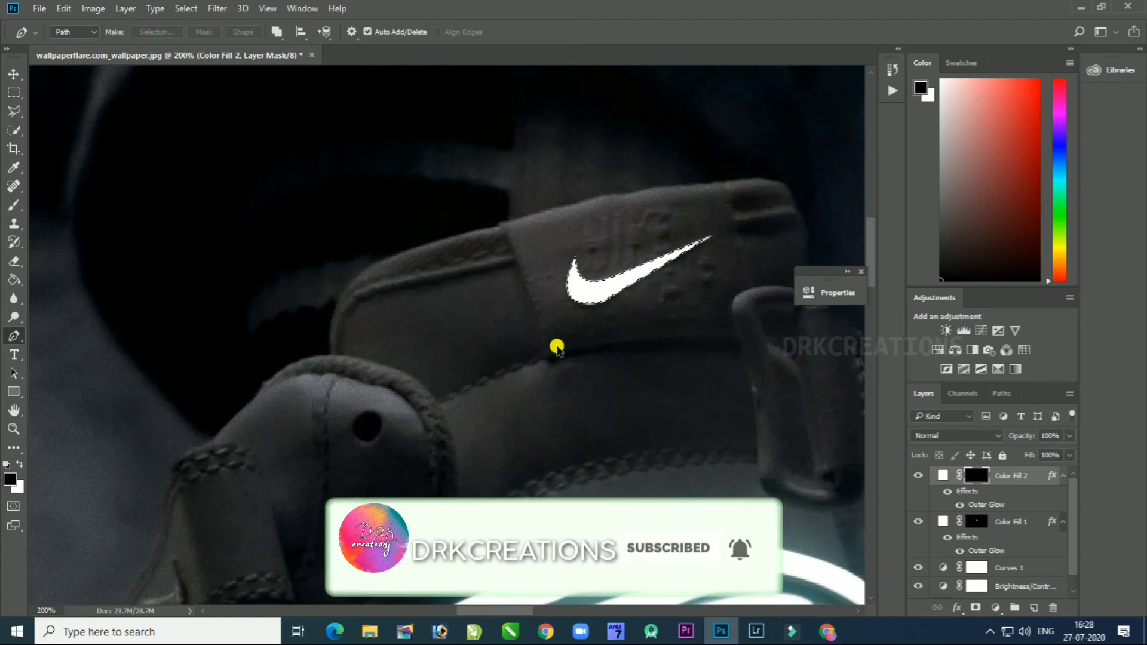
{"action": "key", "text": "ctrl+z"}
{"action": "key", "text": "ctrl+z"}
{"action": "key", "text": "ctrl+z"}
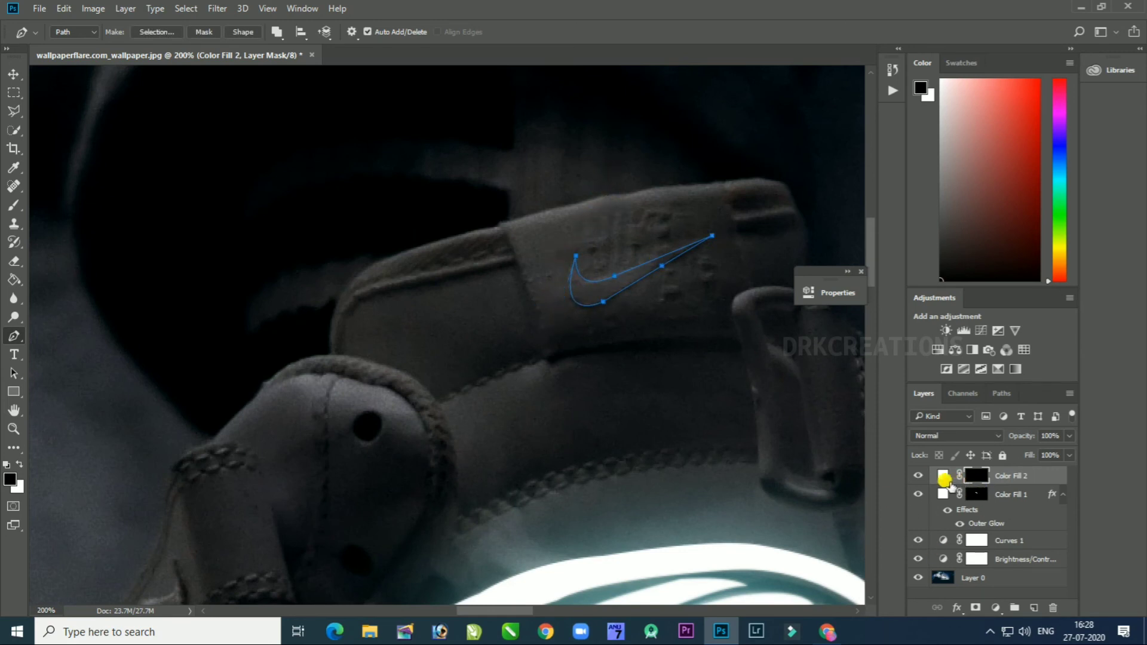
Step: Try filling the swoosh selection white on the Color Fill 2 mask again, and undo the fill
{"action": "right_click", "coordinate": [641, 272]}
{"action": "left_click", "coordinate": [709, 331]}
{"action": "key", "text": "Return"}
{"action": "key", "text": "ctrl+BackSpace"}
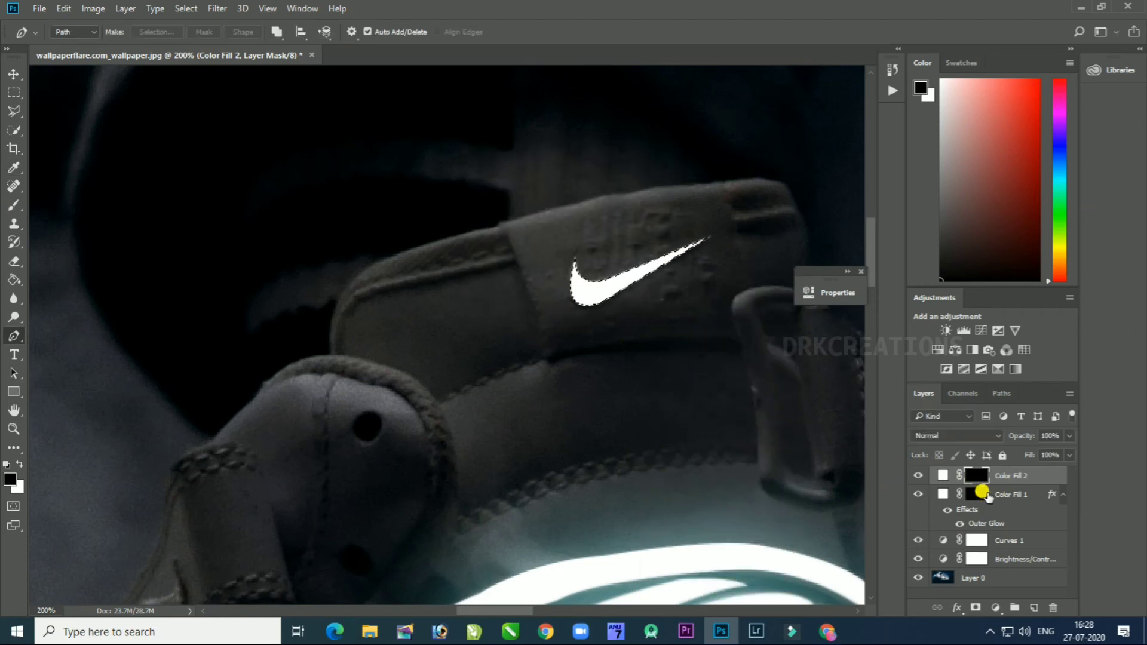
{"action": "left_click", "coordinate": [1006, 495]}
{"action": "key", "text": "ctrl+z"}
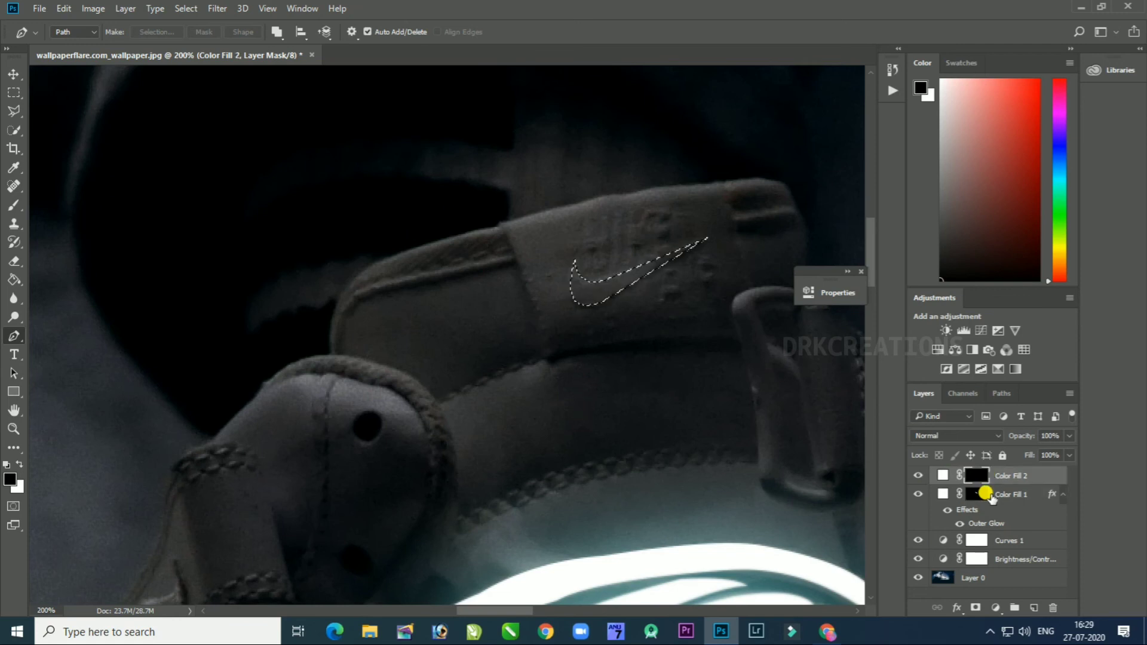
Step: Turn the swoosh path into a selection and fill it white on the Color Fill 1 mask
{"action": "left_click", "coordinate": [977, 499]}
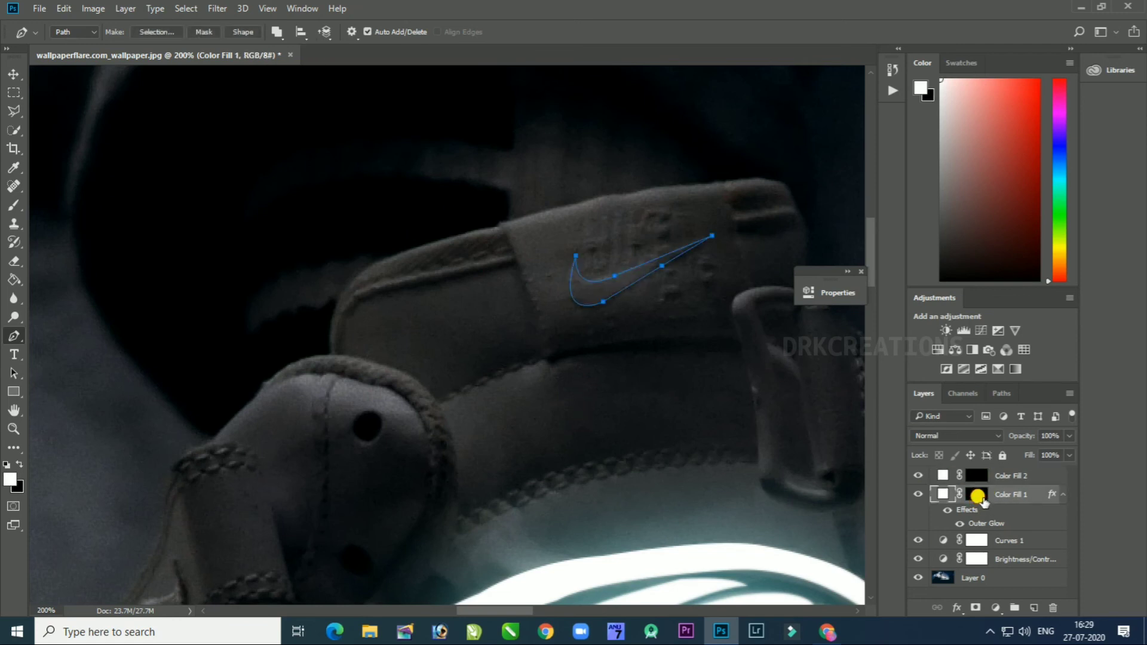
{"action": "right_click", "coordinate": [595, 274]}
{"action": "left_click", "coordinate": [674, 353]}
{"action": "key", "text": "Return"}
{"action": "key", "text": "ctrl+BackSpace"}
Step: Delete the Color Fill 2 layer
{"action": "left_click", "coordinate": [1004, 478]}
{"action": "key", "text": "Delete"}
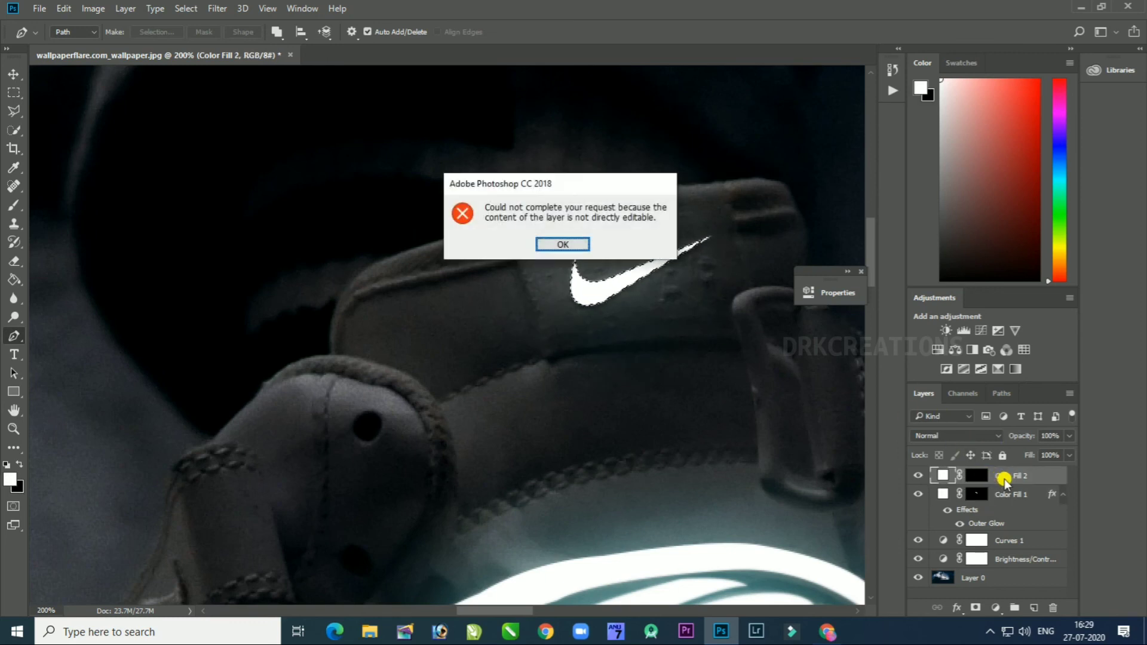
{"action": "left_click", "coordinate": [554, 244]}
{"action": "right_click", "coordinate": [1013, 476]}
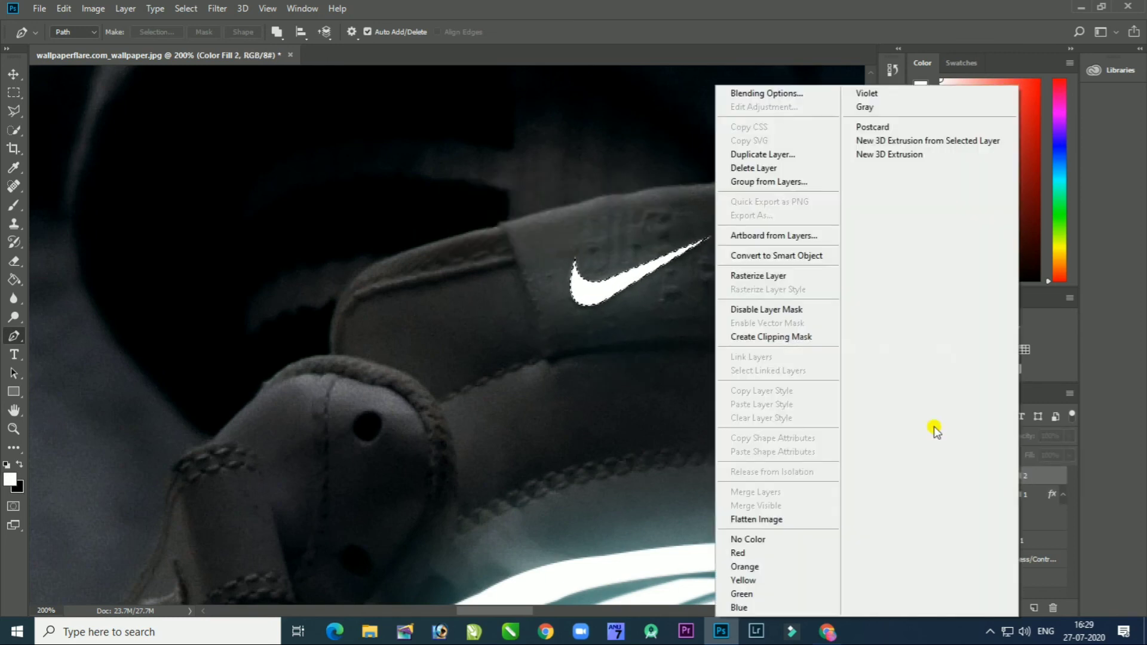
{"action": "left_click", "coordinate": [754, 168]}
{"action": "left_click", "coordinate": [515, 246]}
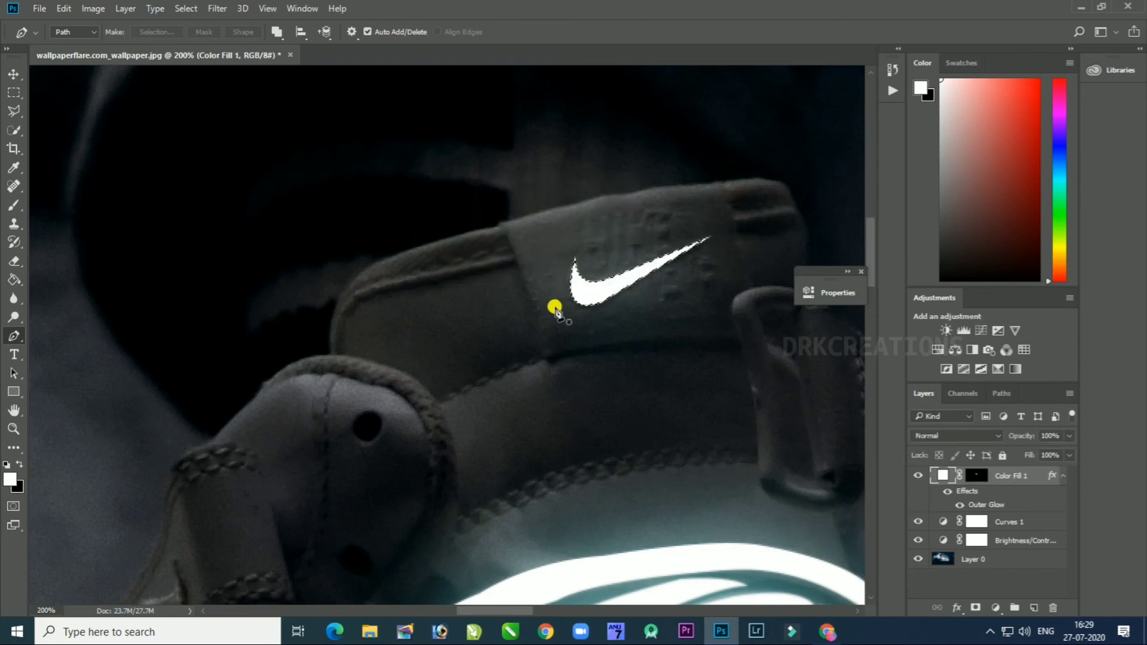
{"action": "scroll", "coordinate": [637, 304], "scroll_direction": "down", "scroll_amount": 1}
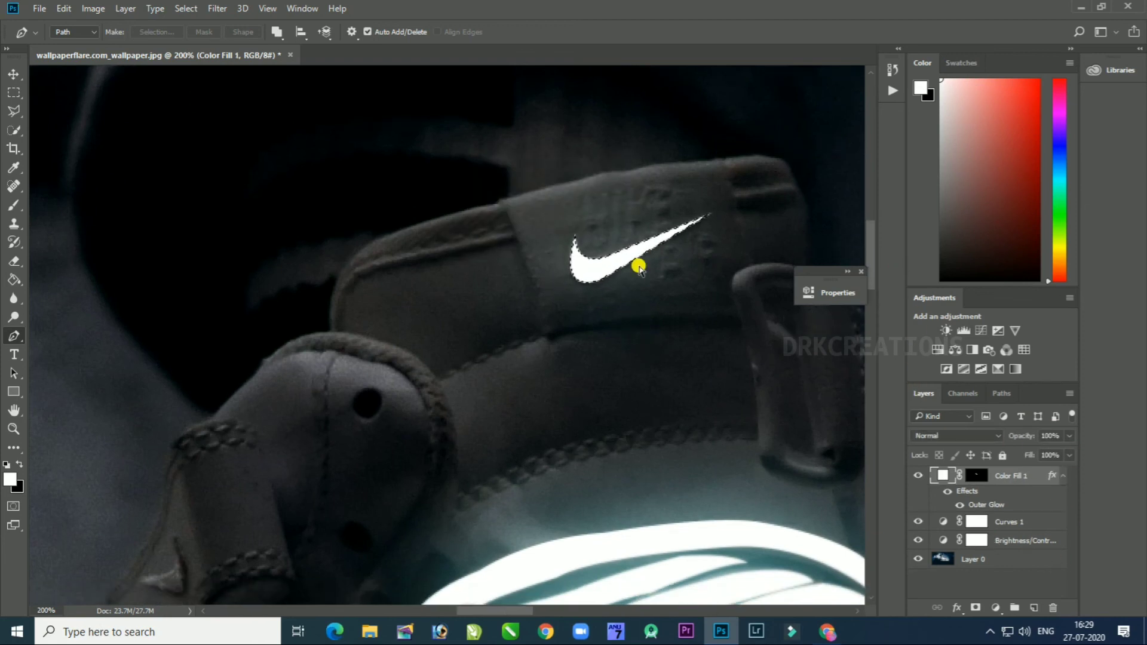
{"action": "scroll", "coordinate": [638, 268], "scroll_direction": "down", "scroll_amount": 3}
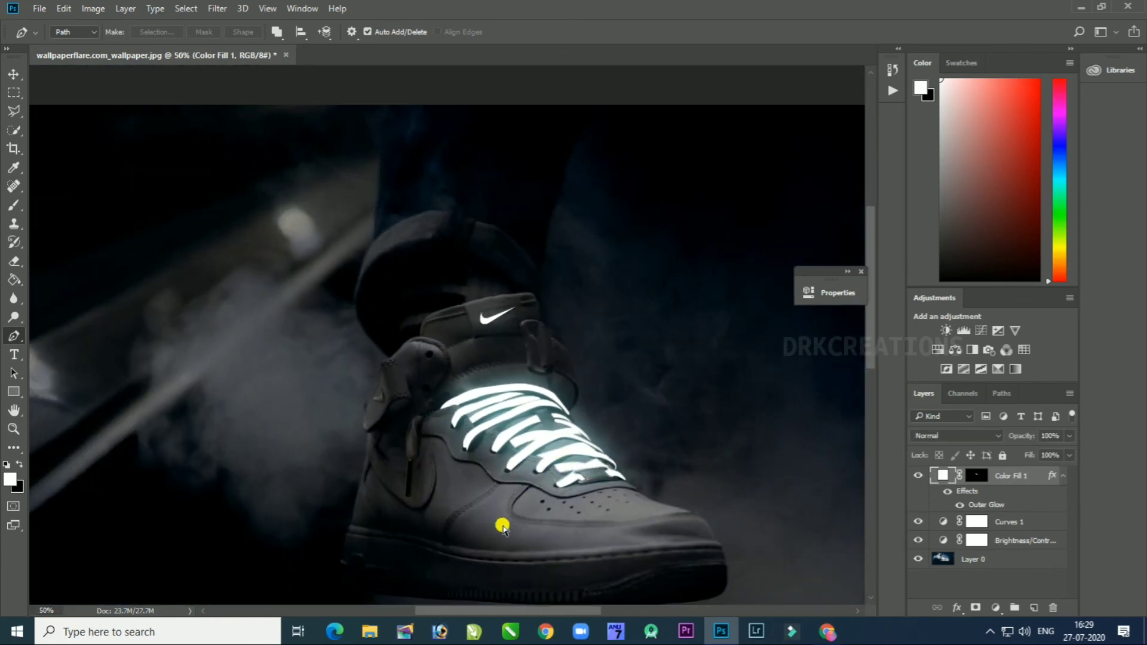
{"action": "scroll", "coordinate": [727, 371], "scroll_direction": "up", "scroll_amount": 1}
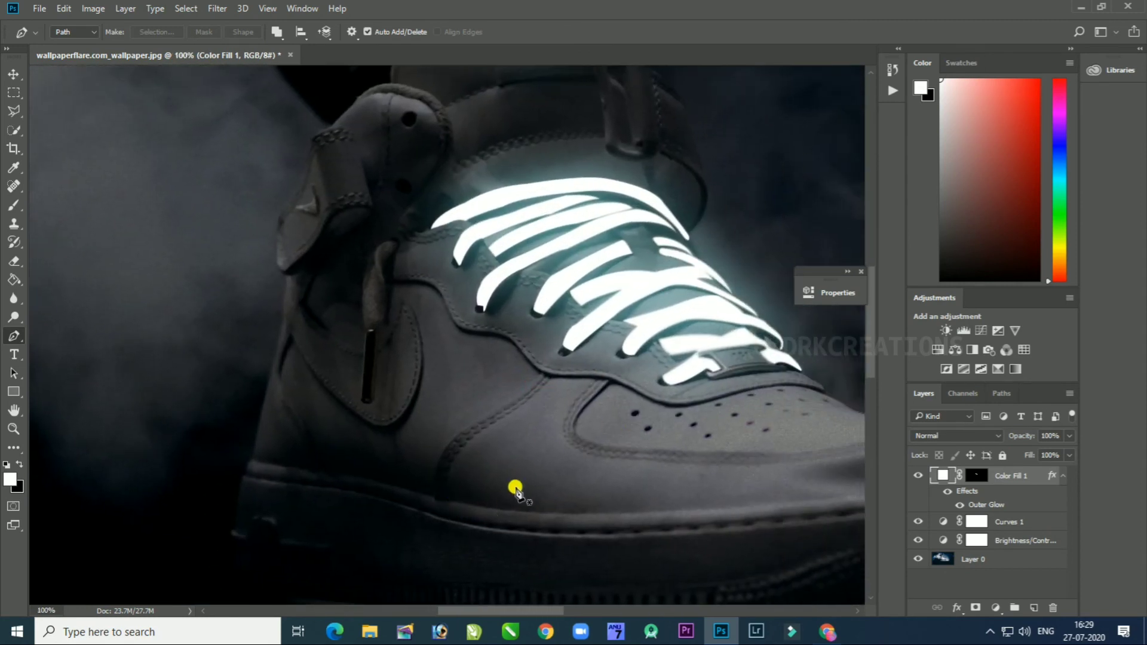
{"action": "scroll", "coordinate": [718, 445], "scroll_direction": "down", "scroll_amount": 1}
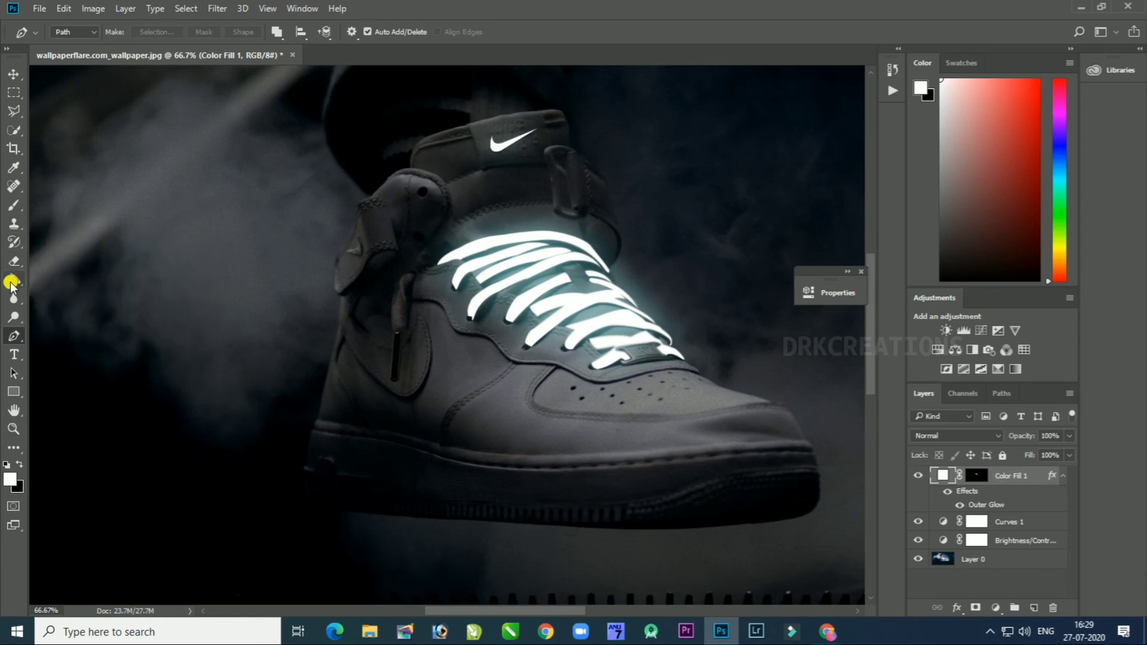
Step: Create a new layer above Color Fill 1 and sample the teal glow around the laces as the brush colour
{"action": "left_click", "coordinate": [8, 208]}
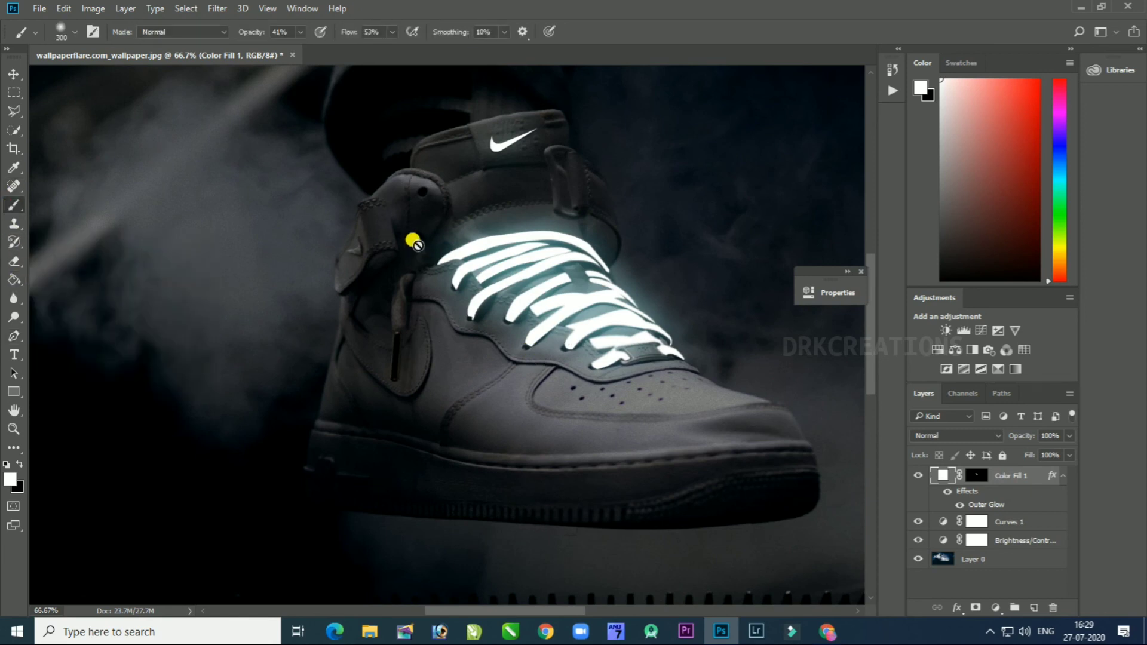
{"action": "left_click", "coordinate": [1034, 608]}
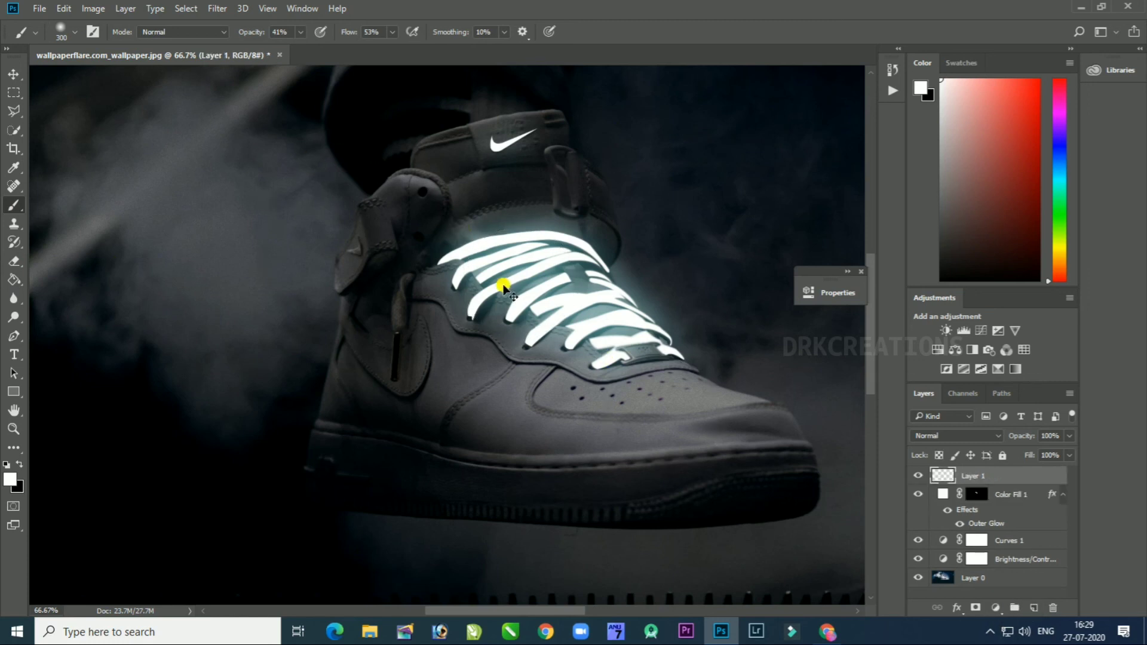
{"action": "scroll", "coordinate": [444, 331], "scroll_direction": "up", "scroll_amount": 1}
{"action": "left_click_drag", "start_coordinate": [557, 216], "coordinate": [524, 296]}
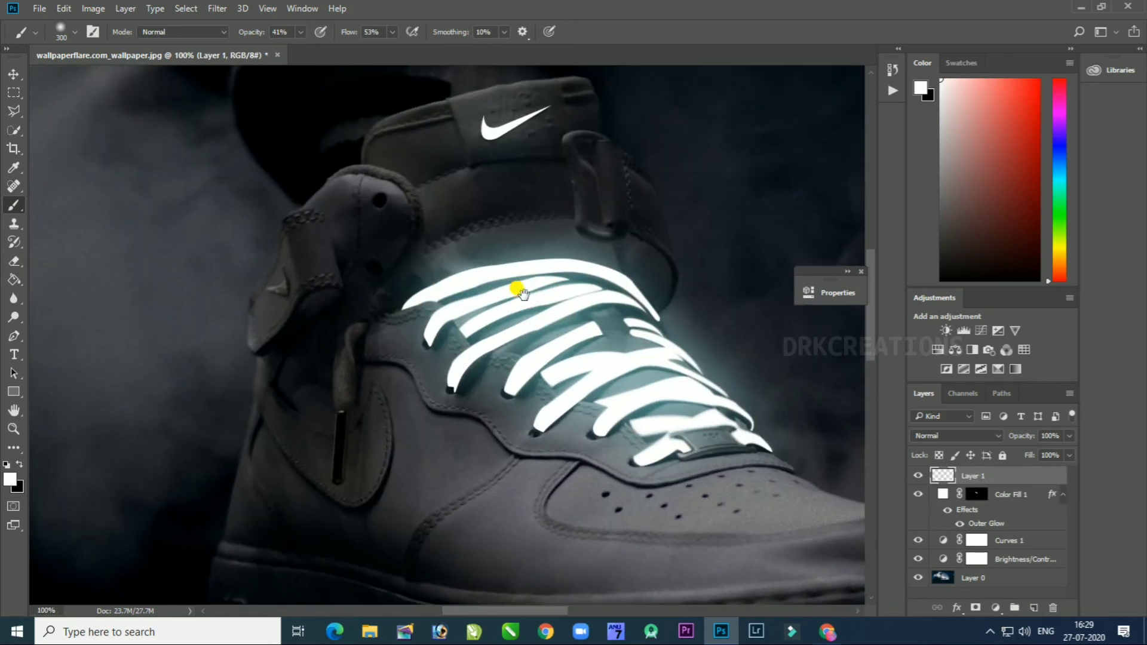
{"action": "left_click", "coordinate": [487, 287], "text": "alt"}
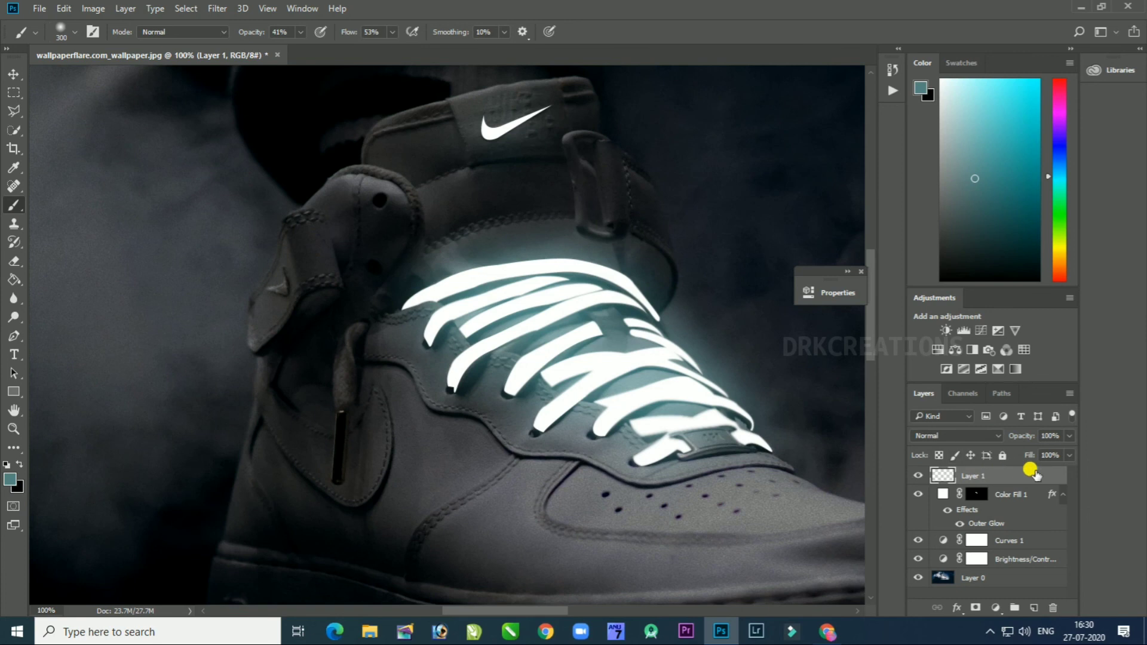
Step: Set Layer 1's blend mode to Color and brush teal over the shoe's side panel beside the laces
{"action": "left_click", "coordinate": [986, 437]}
{"action": "left_click", "coordinate": [936, 411]}
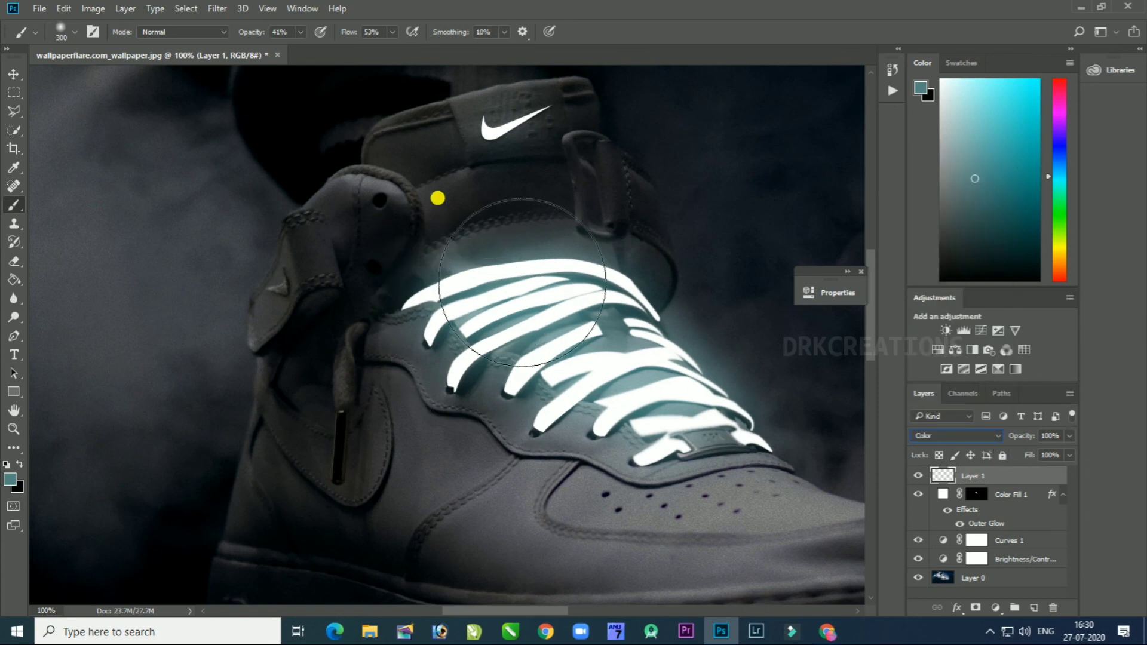
{"action": "mouse_move", "coordinate": [367, 364]}
{"action": "left_mouse_down"}
{"action": "mouse_move", "coordinate": [307, 384]}
{"action": "mouse_move", "coordinate": [299, 409]}
{"action": "mouse_move", "coordinate": [527, 410]}
{"action": "mouse_move", "coordinate": [601, 425]}
{"action": "mouse_move", "coordinate": [496, 341]}
{"action": "left_mouse_up"}
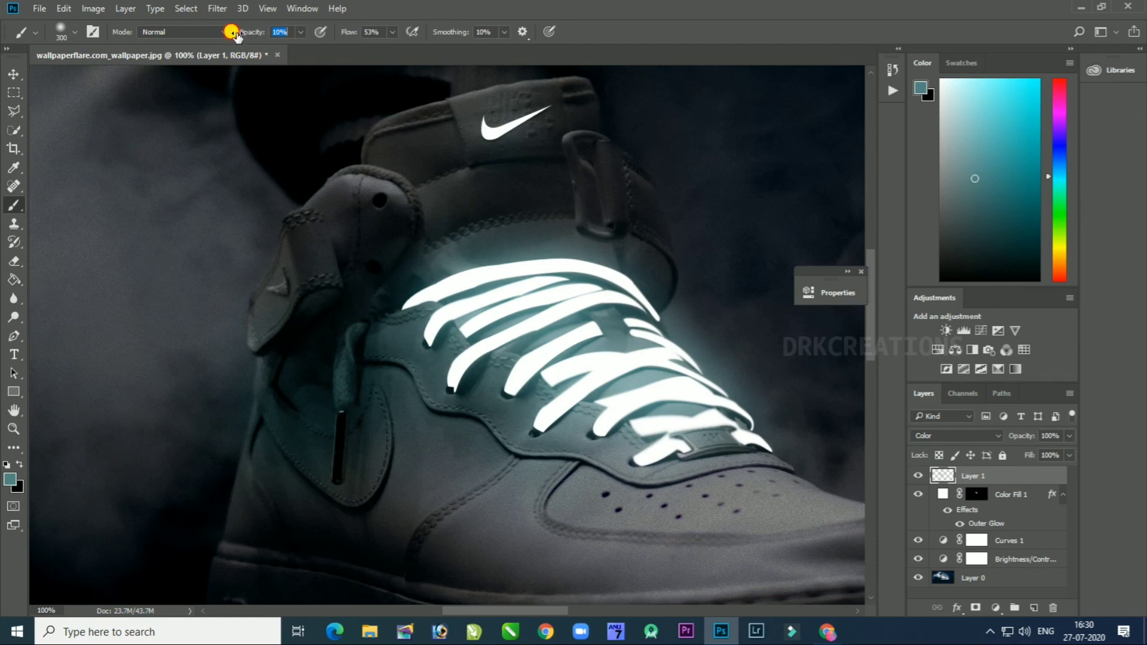
Step: Set the brush opacity to 22% and paint the teal tint over the toe, tongue and ankle collar on Layer 1
{"action": "left_click_drag", "start_coordinate": [242, 33], "coordinate": [244, 34]}
{"action": "mouse_move", "coordinate": [543, 437]}
{"action": "left_mouse_down"}
{"action": "mouse_move", "coordinate": [591, 466]}
{"action": "mouse_move", "coordinate": [759, 485]}
{"action": "mouse_move", "coordinate": [681, 459]}
{"action": "left_mouse_up"}
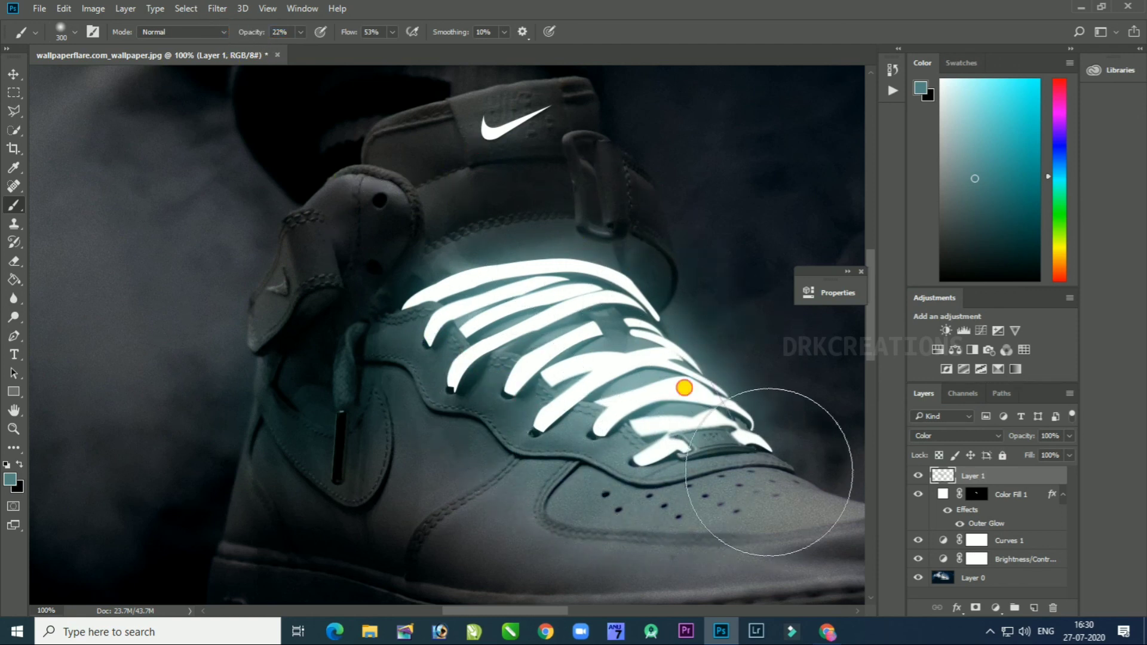
{"action": "left_click_drag", "start_coordinate": [637, 367], "coordinate": [370, 364]}
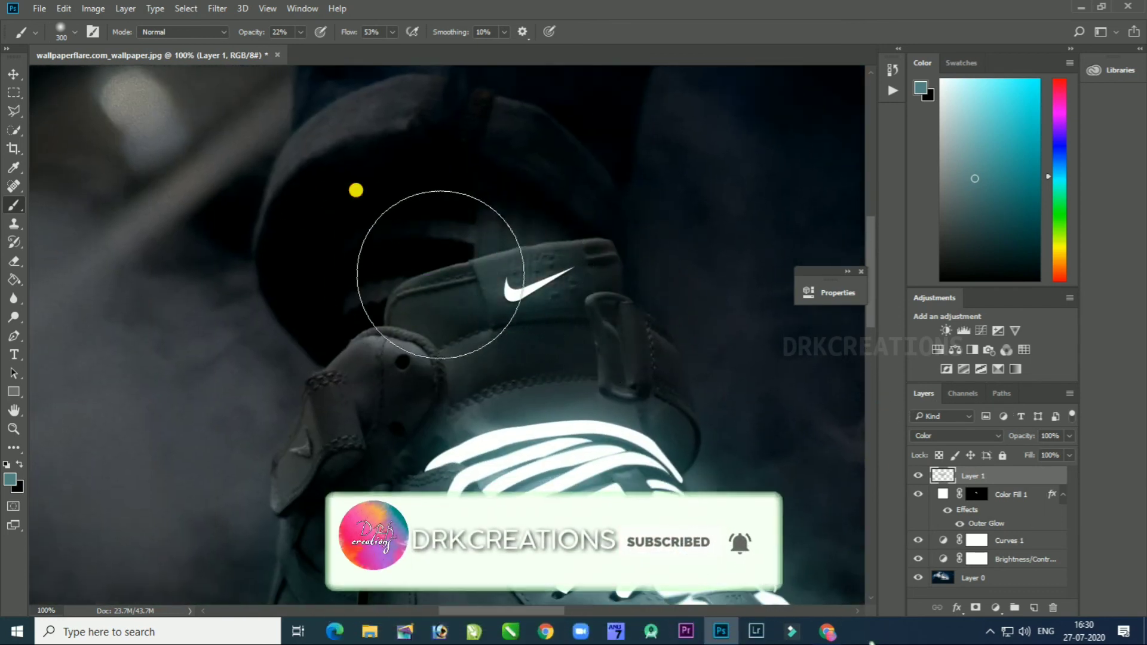
{"action": "left_click_drag", "start_coordinate": [449, 313], "coordinate": [575, 181]}
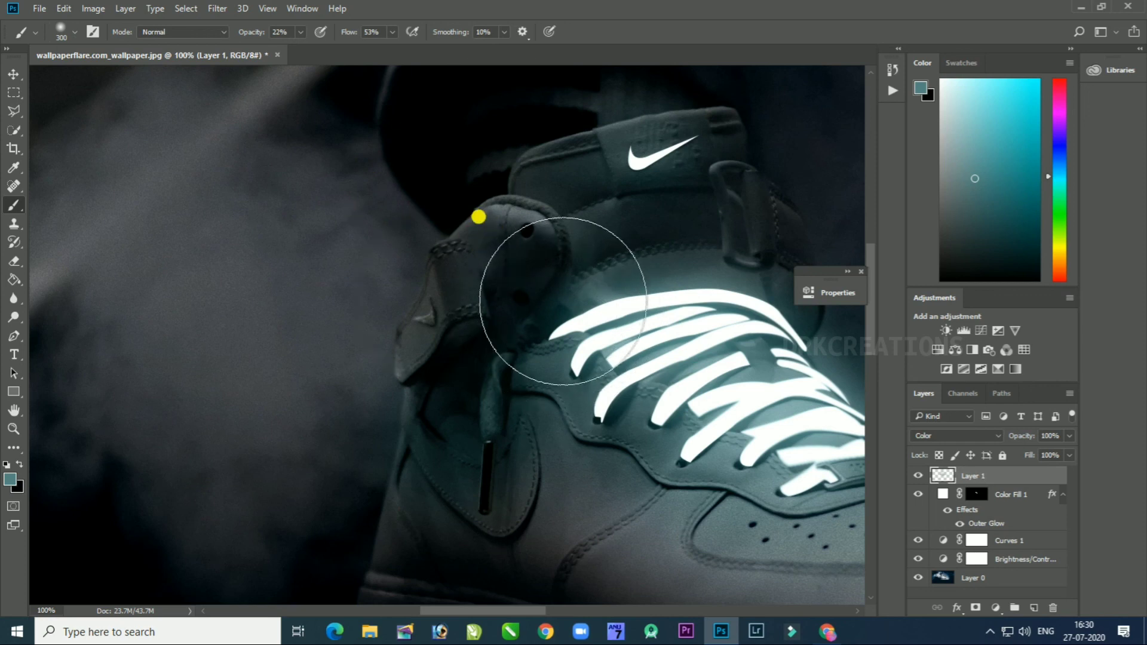
{"action": "left_click_drag", "start_coordinate": [542, 374], "coordinate": [417, 373]}
{"action": "left_click_drag", "start_coordinate": [462, 267], "coordinate": [654, 259]}
{"action": "mouse_move", "coordinate": [755, 381]}
{"action": "left_mouse_down"}
{"action": "mouse_move", "coordinate": [783, 368]}
{"action": "mouse_move", "coordinate": [458, 346]}
{"action": "left_mouse_up"}
Step: Extend the teal tint over the heel, sole, toe and the surroundings nearest the shoe
{"action": "key", "text": "ctrl+minus"}
{"action": "key", "text": "ctrl+minus"}
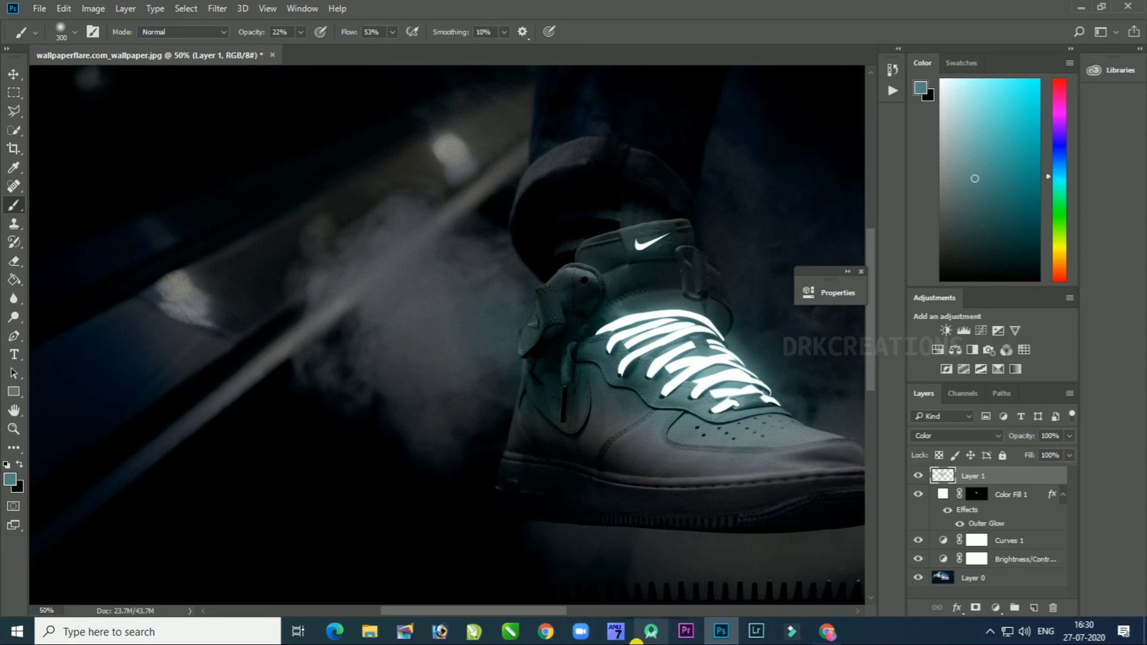
{"action": "mouse_move", "coordinate": [645, 452]}
{"action": "left_mouse_down"}
{"action": "mouse_move", "coordinate": [558, 463]}
{"action": "mouse_move", "coordinate": [418, 451]}
{"action": "left_mouse_up"}
{"action": "left_click_drag", "start_coordinate": [471, 290], "coordinate": [657, 357]}
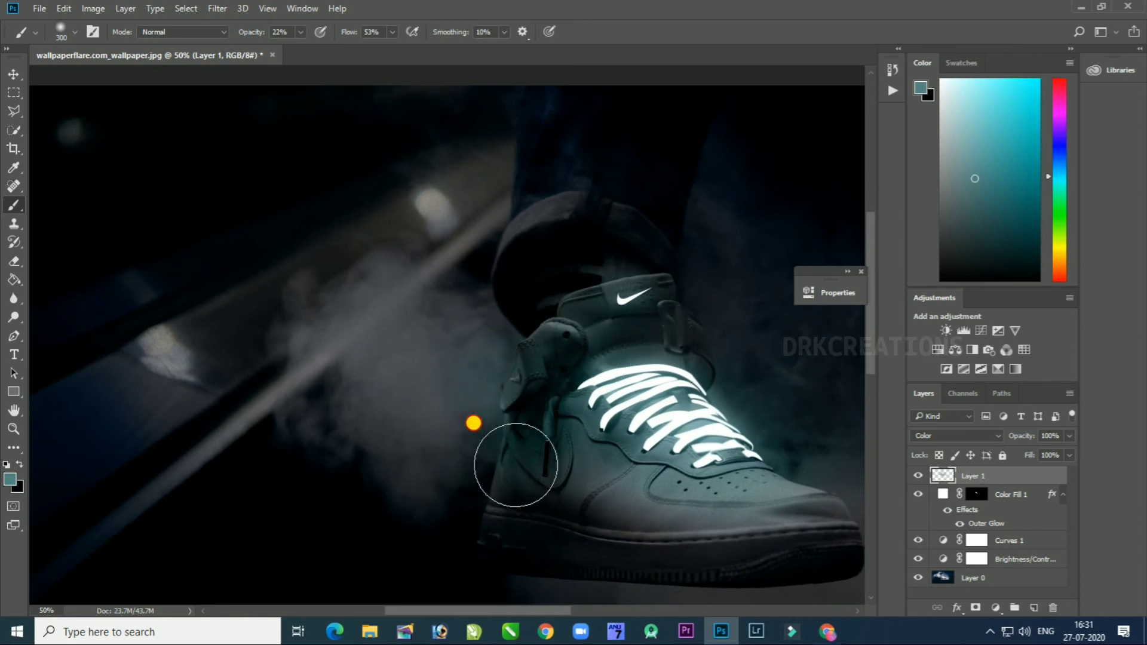
{"action": "mouse_move", "coordinate": [611, 477]}
{"action": "left_mouse_down"}
{"action": "mouse_move", "coordinate": [679, 527]}
{"action": "mouse_move", "coordinate": [585, 559]}
{"action": "mouse_move", "coordinate": [745, 533]}
{"action": "mouse_move", "coordinate": [514, 547]}
{"action": "left_mouse_up"}
{"action": "left_click_drag", "start_coordinate": [704, 468], "coordinate": [512, 398]}
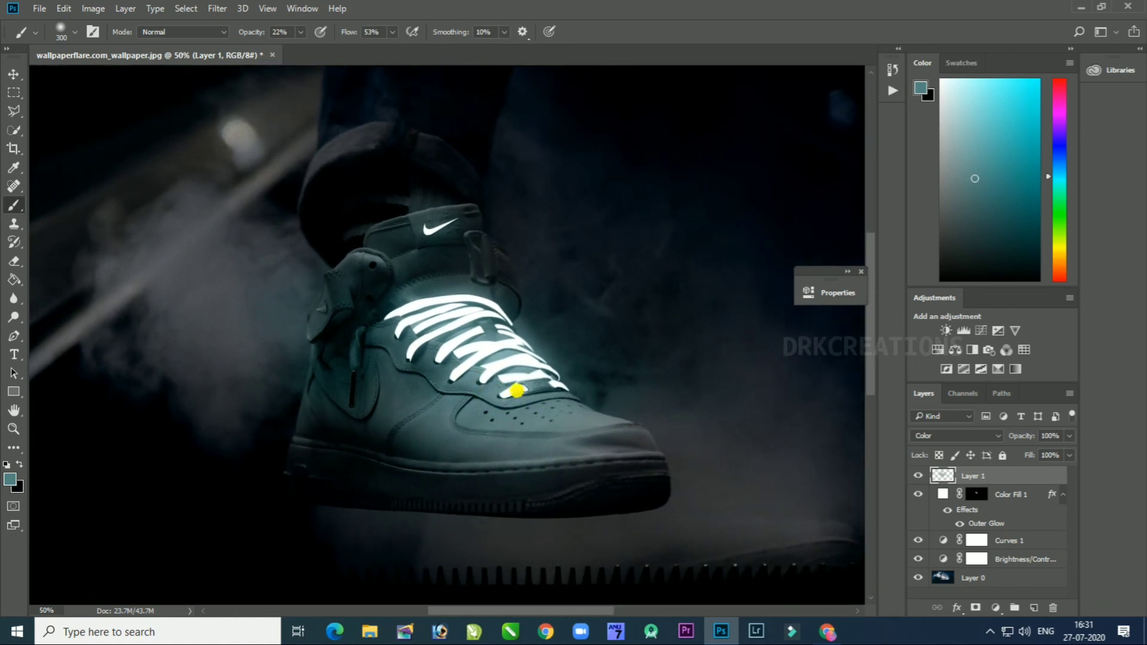
{"action": "mouse_move", "coordinate": [365, 265]}
{"action": "left_mouse_down"}
{"action": "mouse_move", "coordinate": [371, 231]}
{"action": "mouse_move", "coordinate": [494, 427]}
{"action": "mouse_move", "coordinate": [468, 281]}
{"action": "left_mouse_up"}
Step: Examine the Layer 1 tint across the whole image and close up on the sneaker
{"action": "key", "text": "ctrl+minus"}
{"action": "key", "text": "ctrl+minus"}
{"action": "key", "text": "v"}
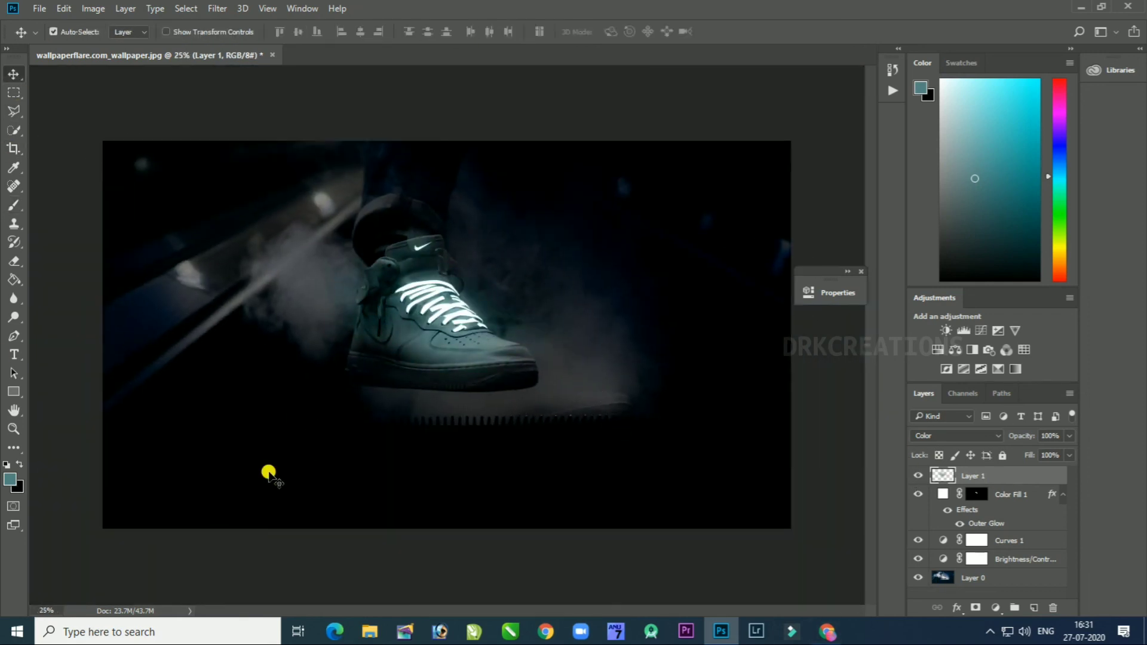
{"action": "left_click", "coordinate": [487, 548]}
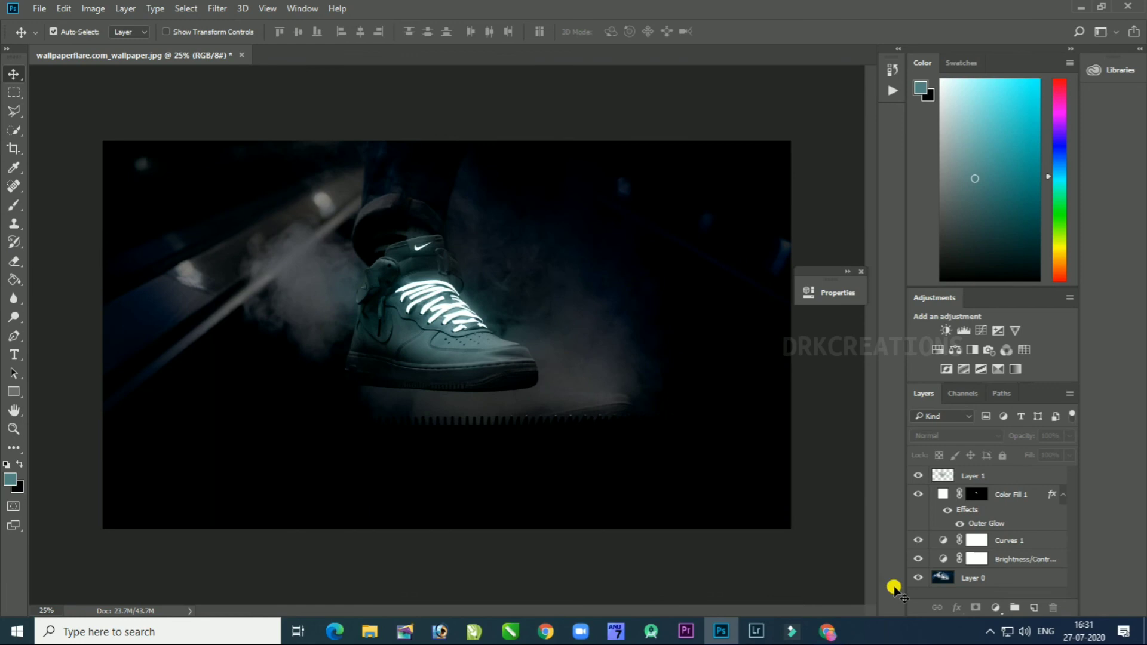
{"action": "left_click", "coordinate": [919, 476]}
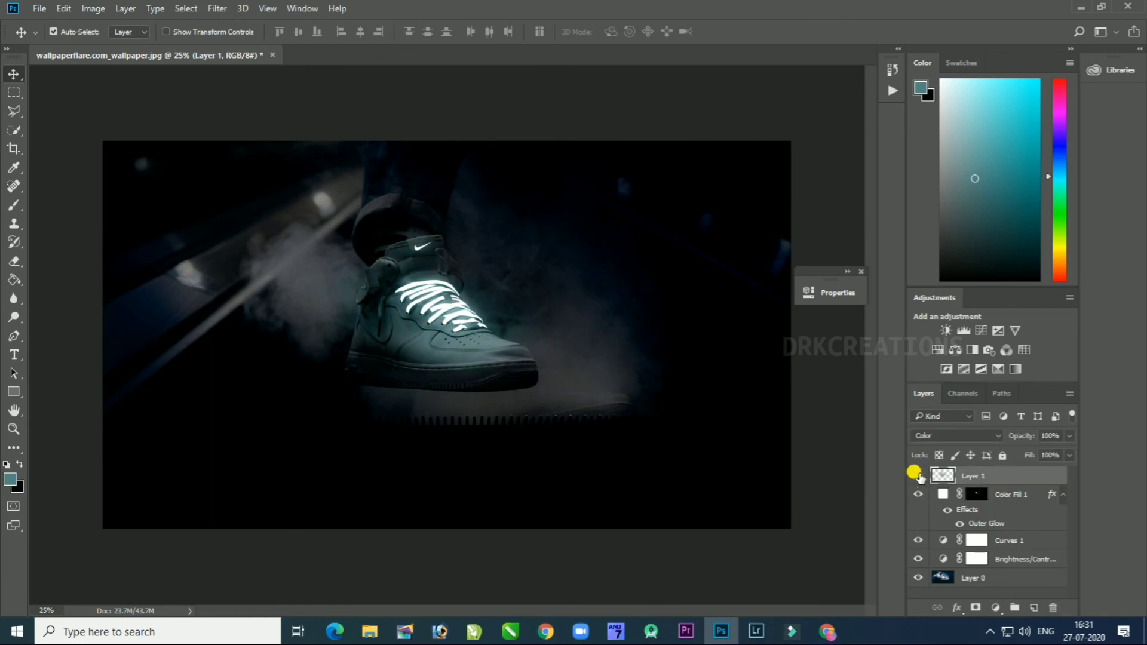
{"action": "key", "text": "ctrl+plus"}
{"action": "key", "text": "ctrl+plus"}
{"action": "left_click_drag", "start_coordinate": [343, 171], "coordinate": [352, 247]}
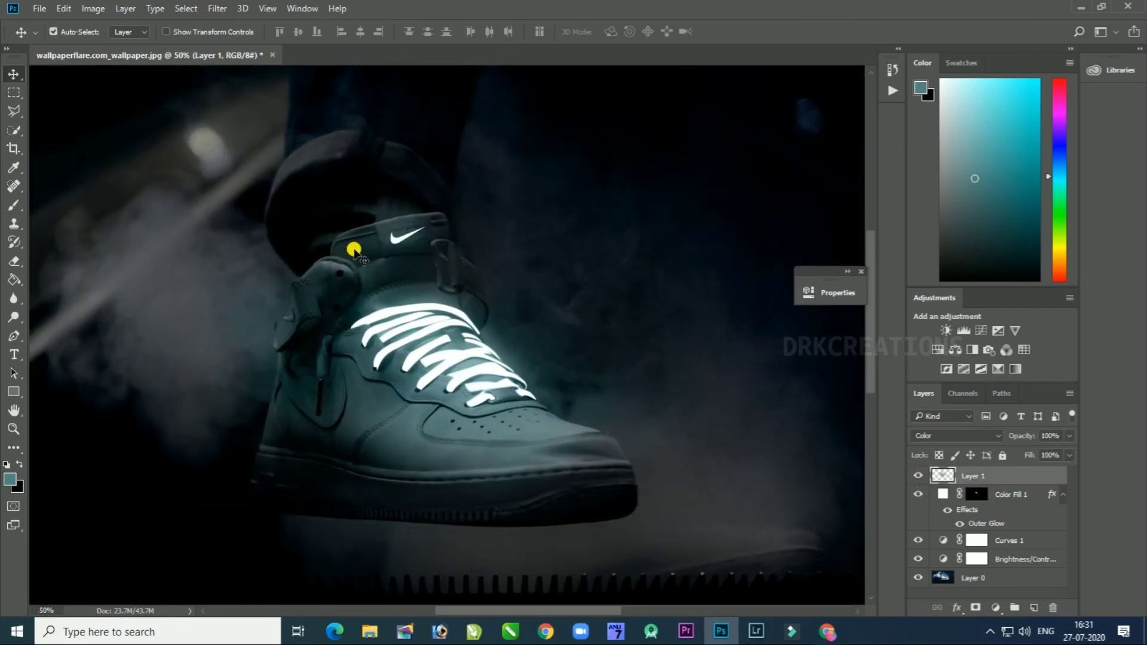
Step: Hide Layer 1, Color Fill 1, Curves 1 and the Brightness/Contrast layer to compare with the original photo
{"action": "left_click", "coordinate": [910, 477]}
{"action": "left_click", "coordinate": [912, 495]}
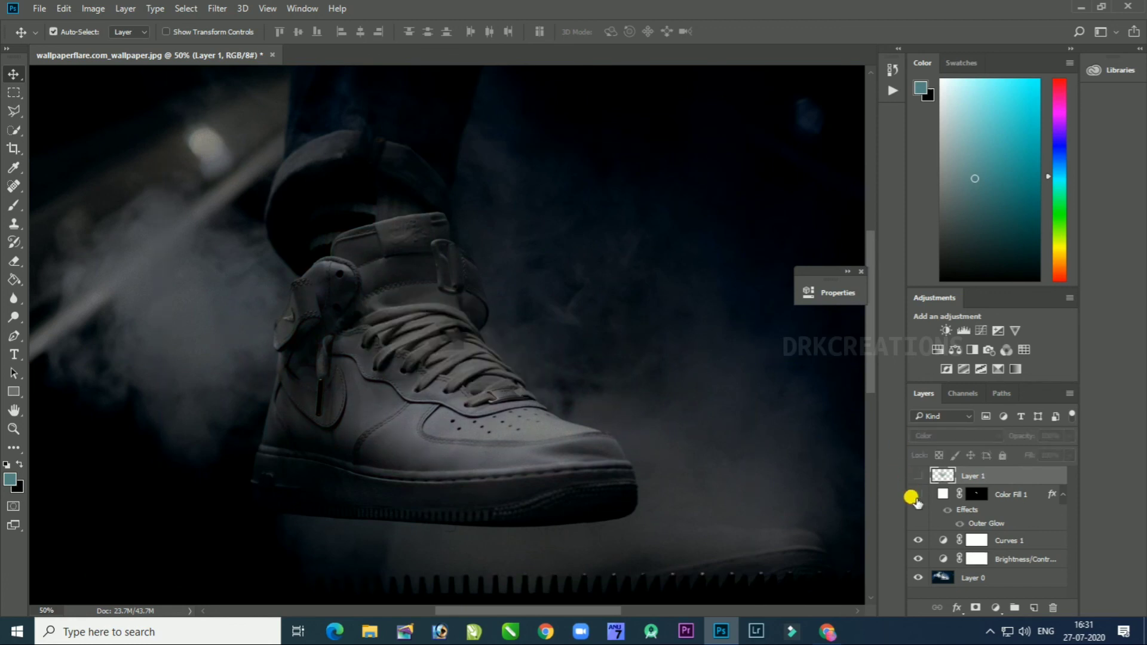
{"action": "left_click", "coordinate": [918, 539]}
{"action": "left_click", "coordinate": [916, 560]}
{"action": "left_click", "coordinate": [914, 570]}
{"action": "left_click", "coordinate": [915, 574]}
Step: Show the Brightness/Contrast, Curves 1, Color Fill 1 and Layer 1 layers again one by one to review the final image
{"action": "left_click", "coordinate": [918, 560]}
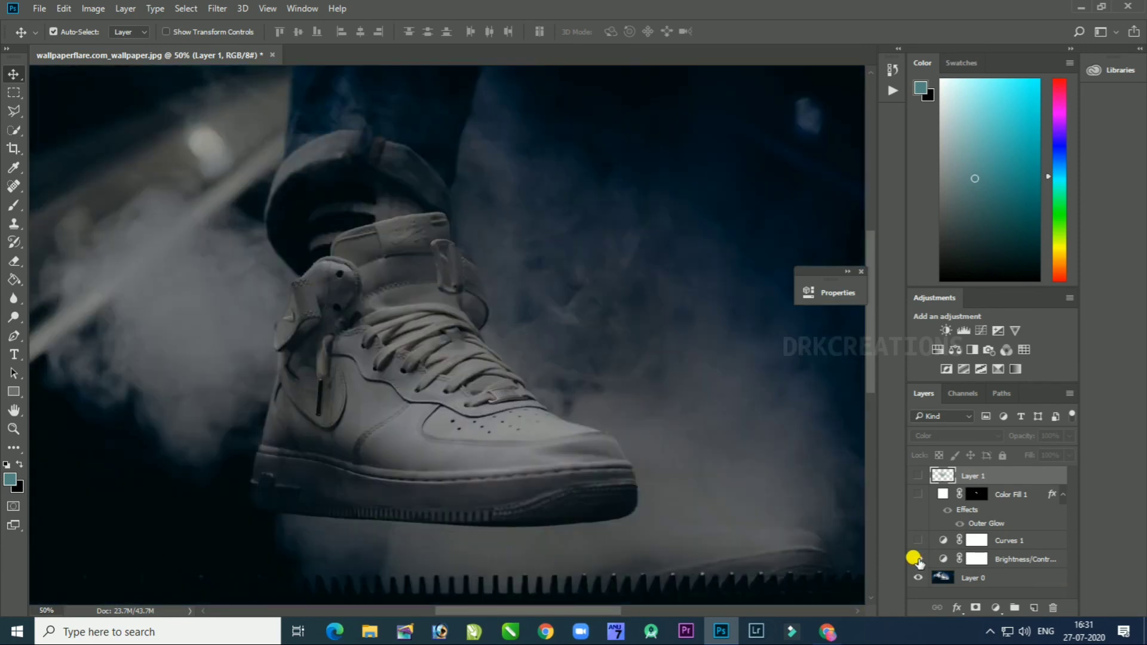
{"action": "left_click", "coordinate": [917, 541]}
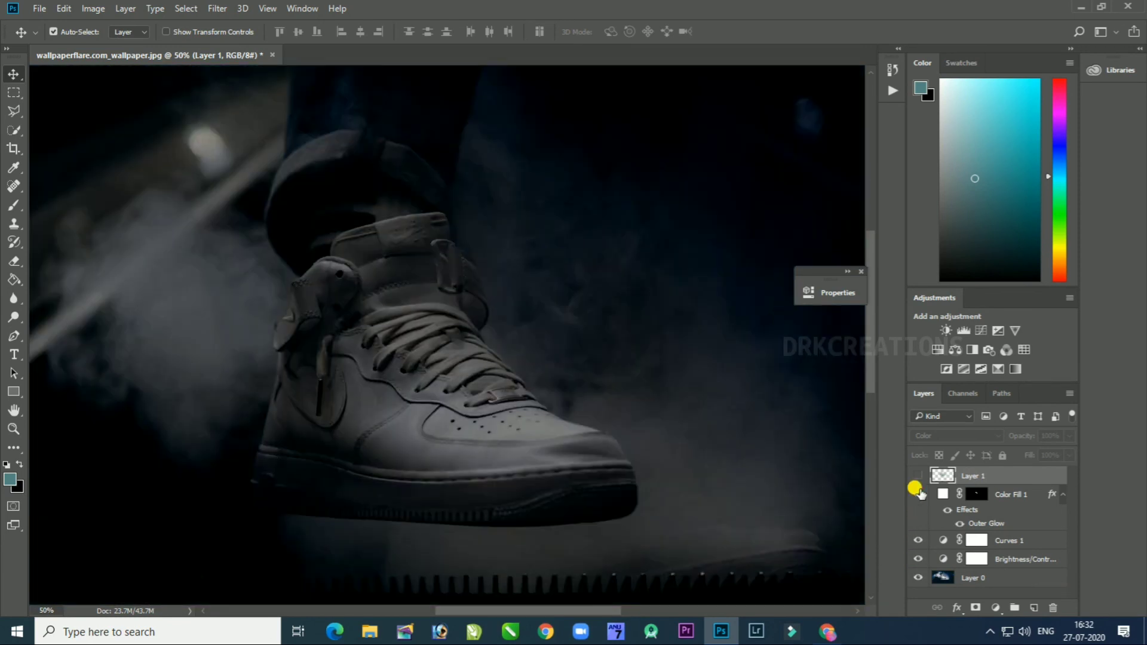
{"action": "left_click", "coordinate": [919, 494]}
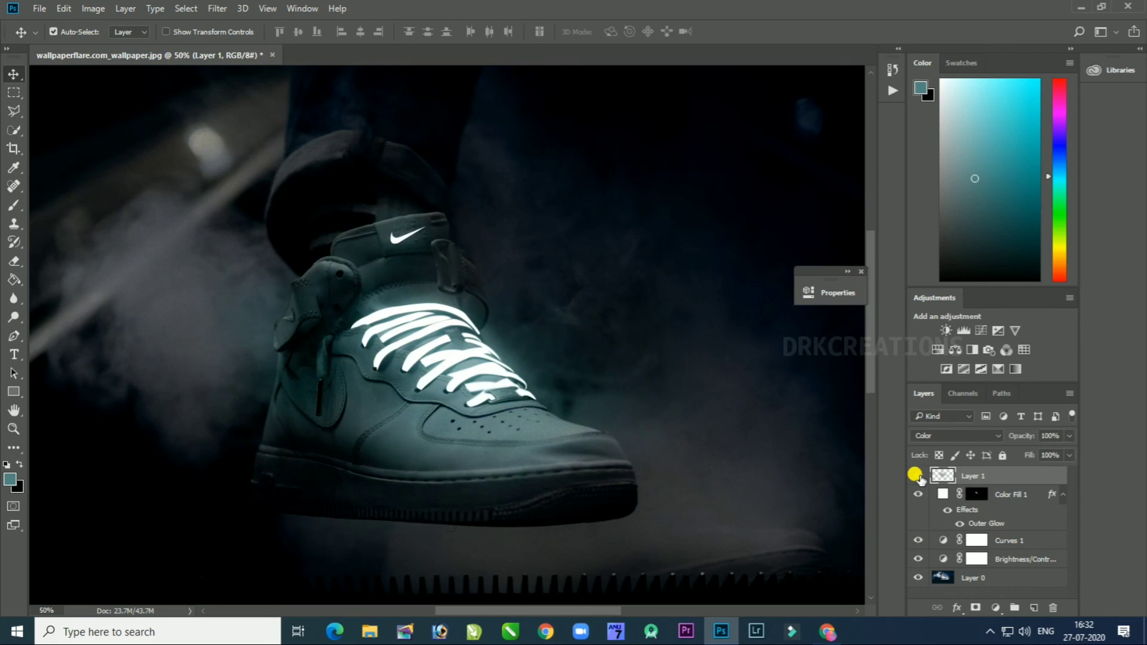
{"action": "left_click", "coordinate": [919, 476]}
{"action": "key", "text": "ctrl+minus"}
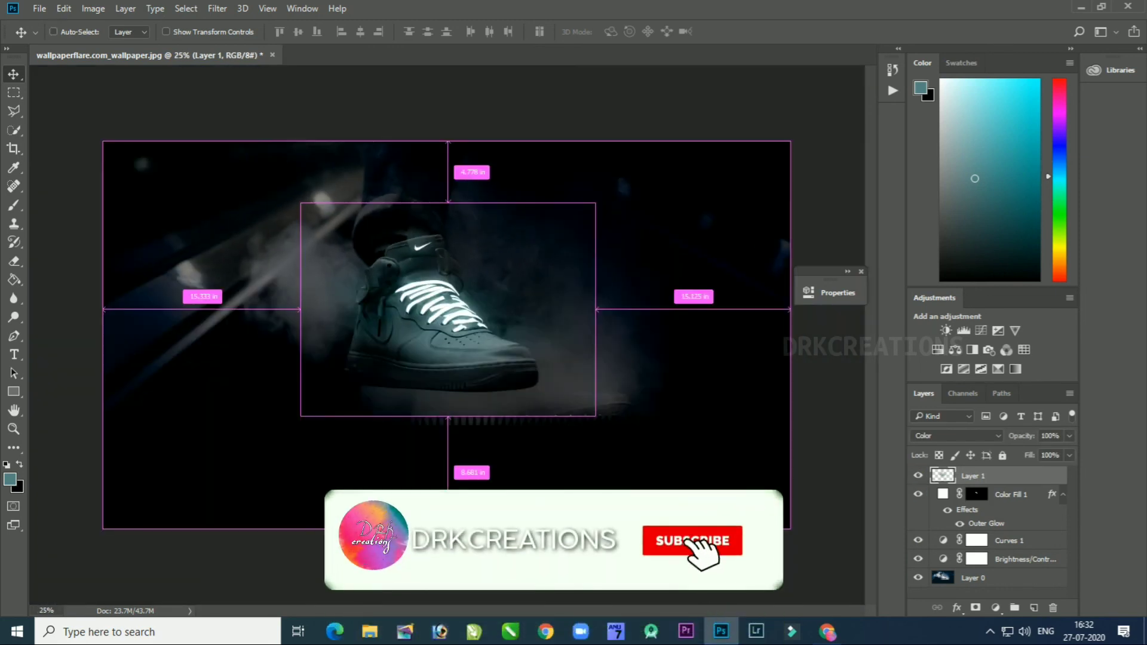